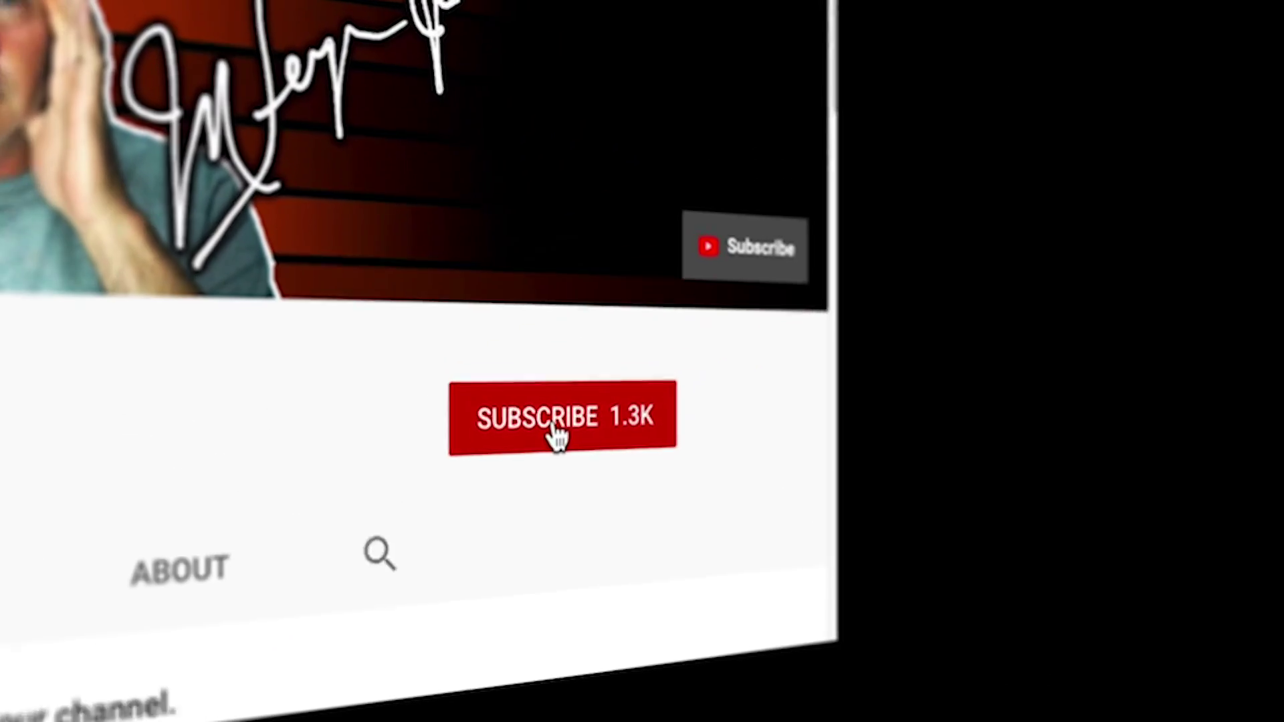
- Subscribe to the YouTube tips and tricks channel
click(557, 438)
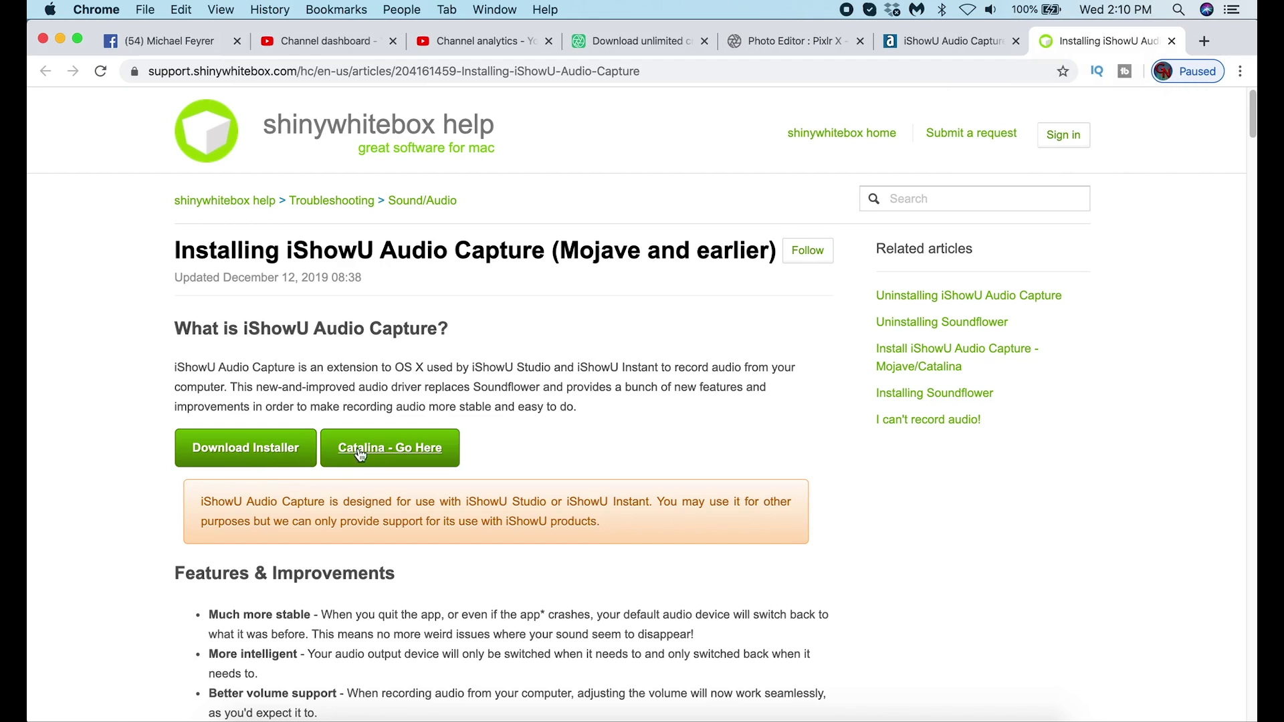
- Scroll through the iShowU Audio Capture install guide
scroll(57, 587, down, 4)
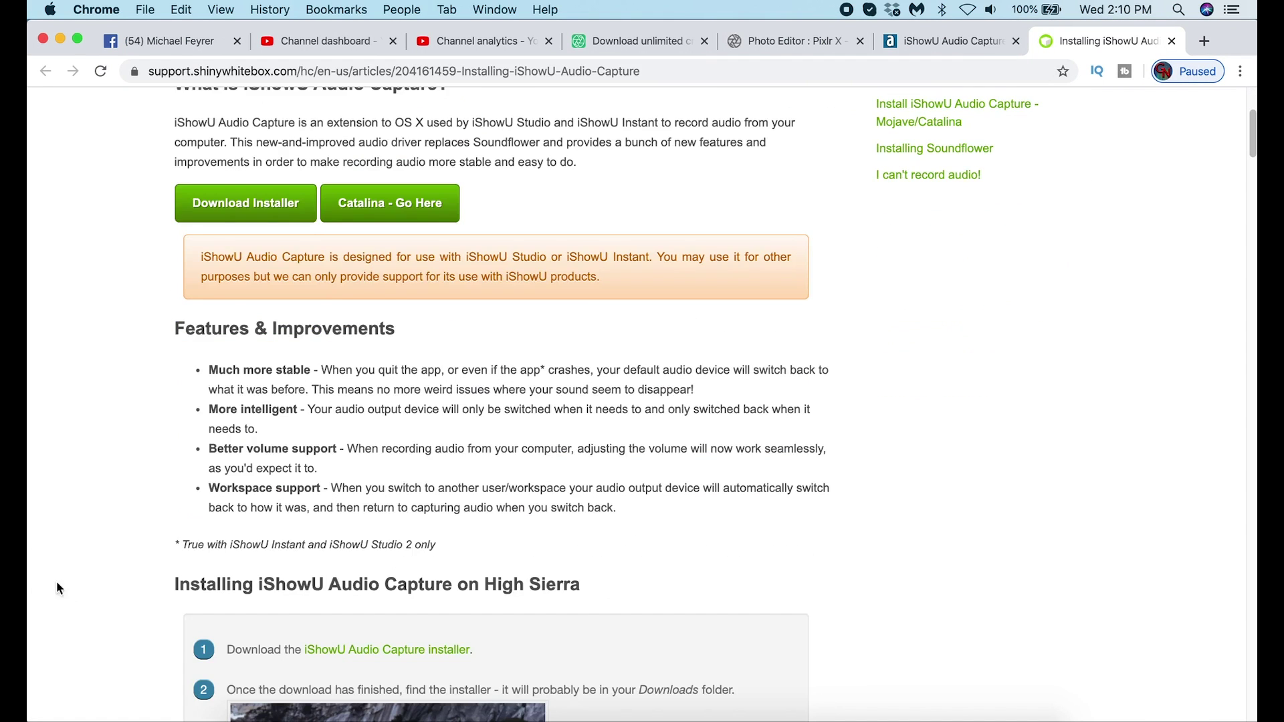
scroll(107, 588, down, 5)
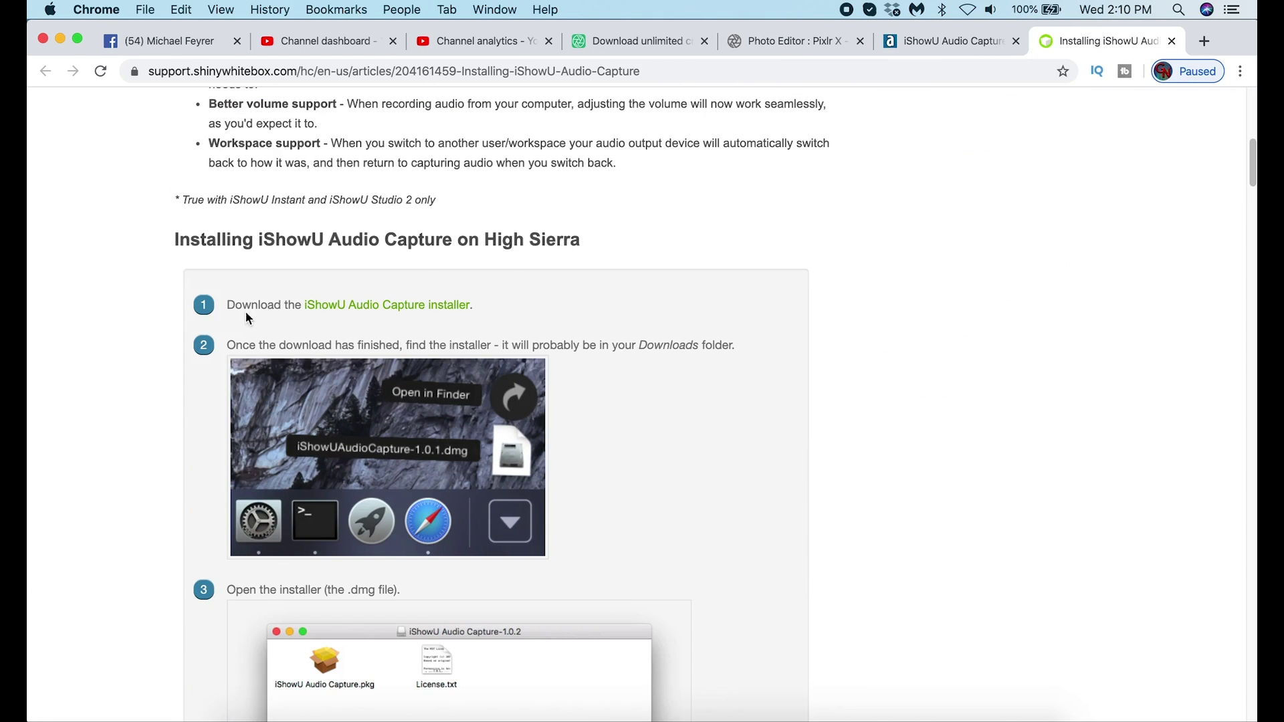
scroll(44, 488, down, 20)
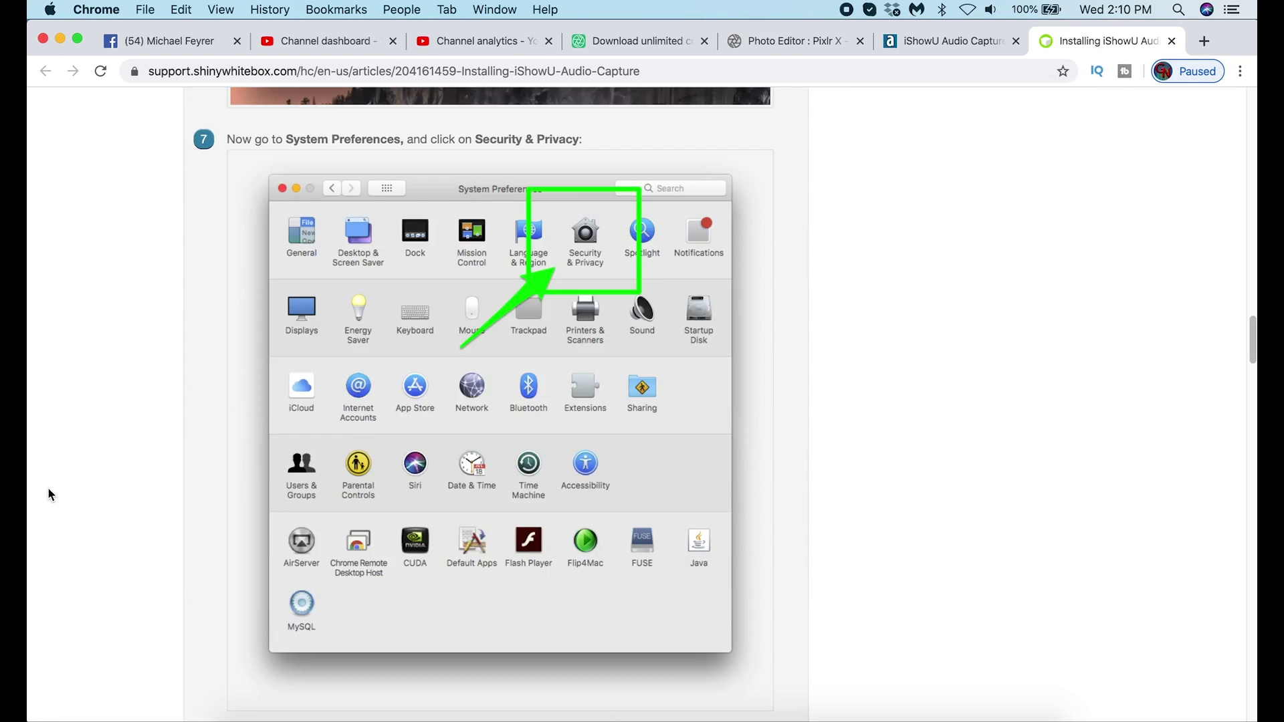
scroll(48, 489, down, 20)
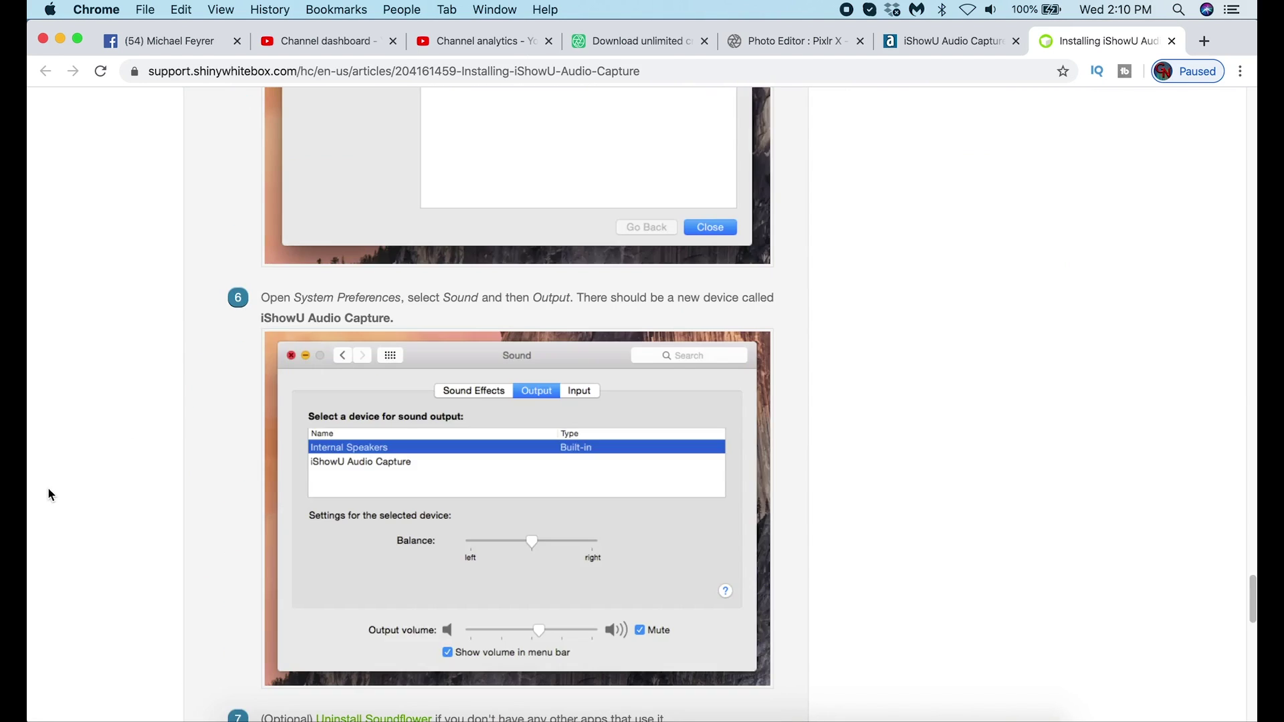
scroll(49, 488, down, 9)
scroll(50, 488, up, 18)
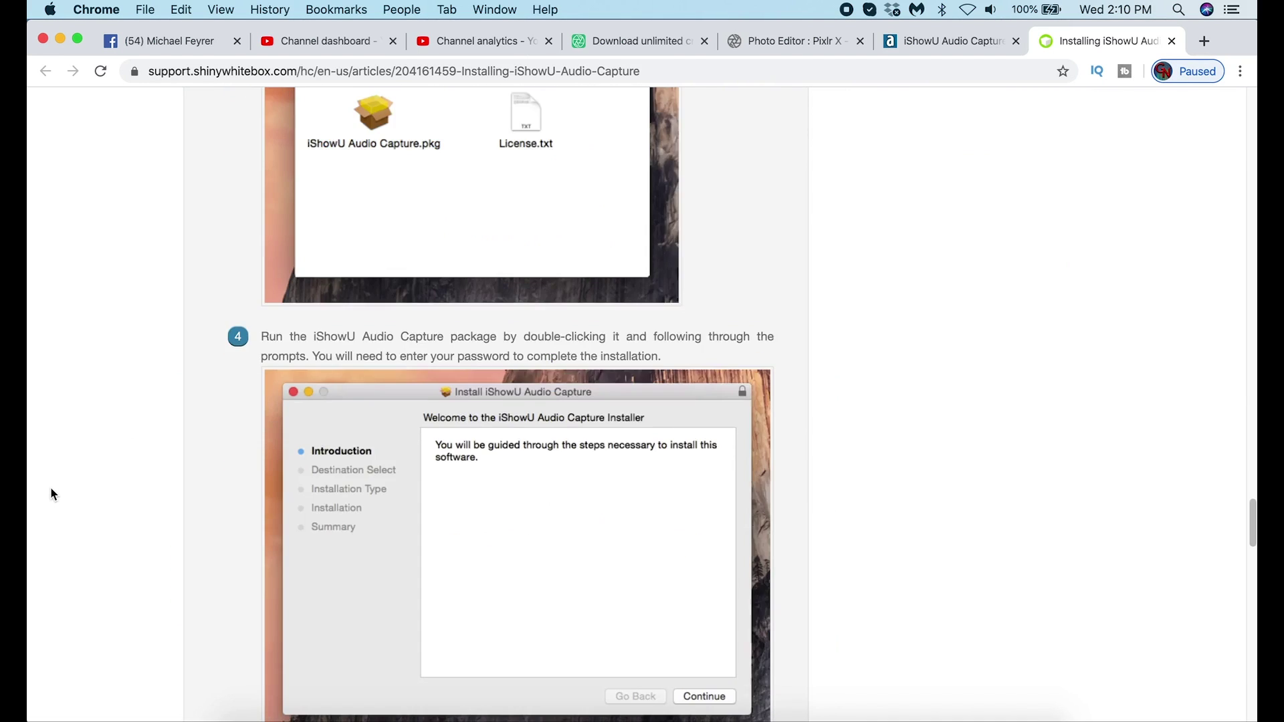
scroll(51, 488, up, 20)
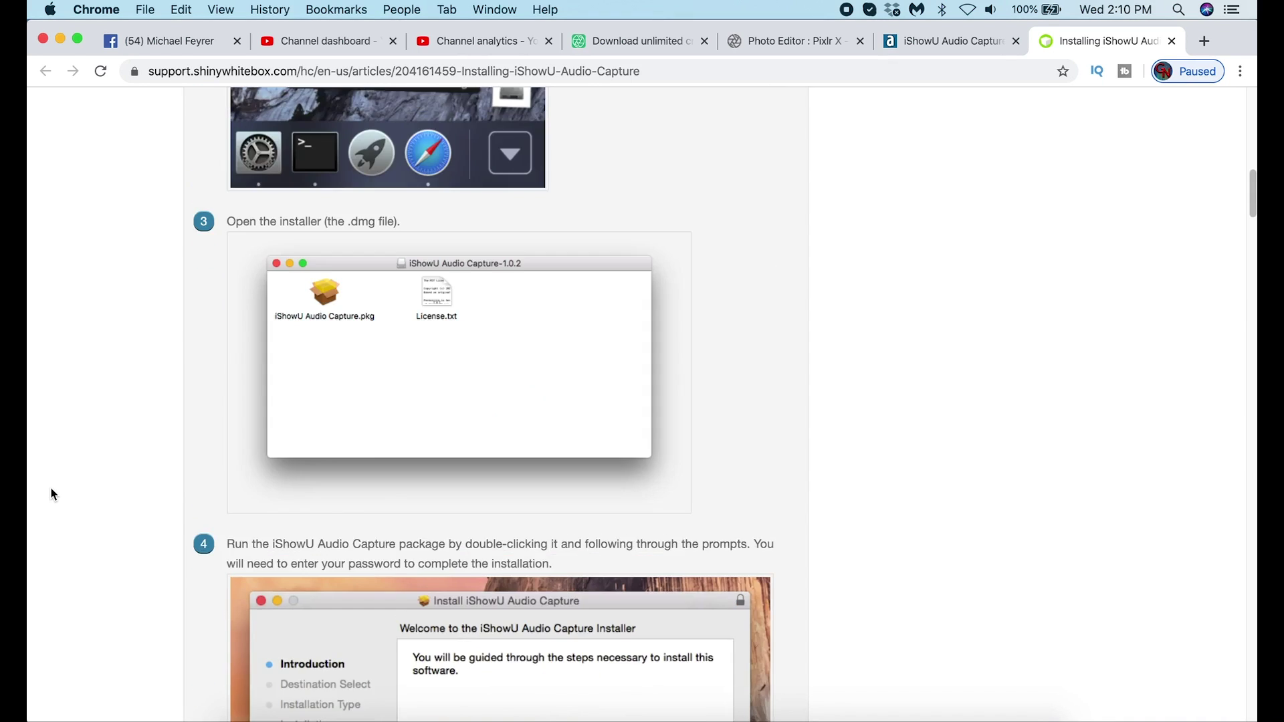
scroll(50, 494, up, 15)
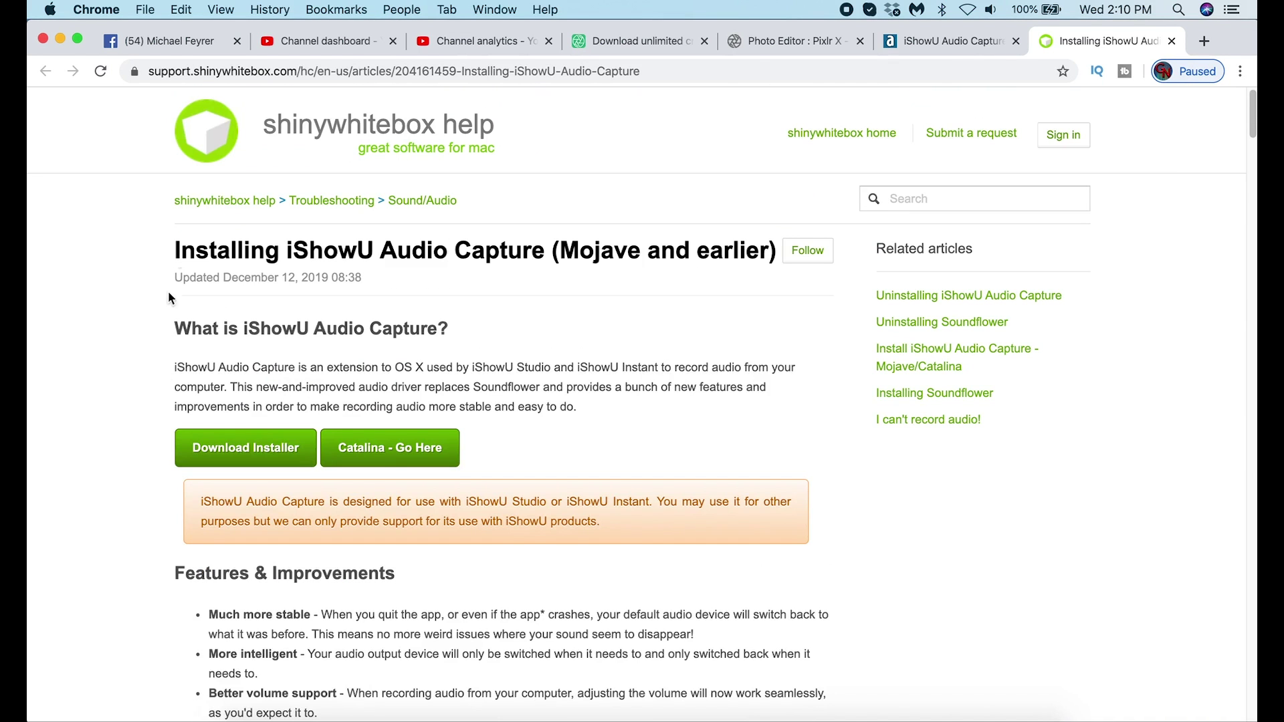
- Set the Mac's sound output to the Multi-Output Device
click(995, 10)
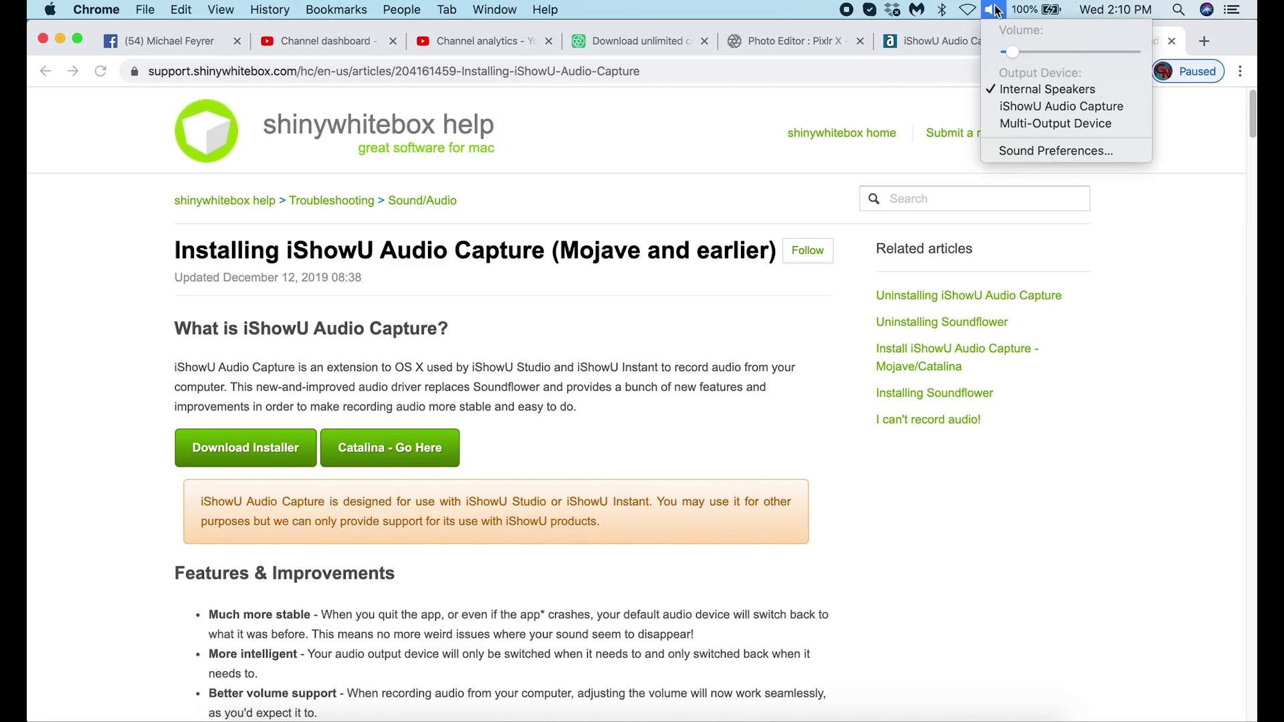
click(1018, 126)
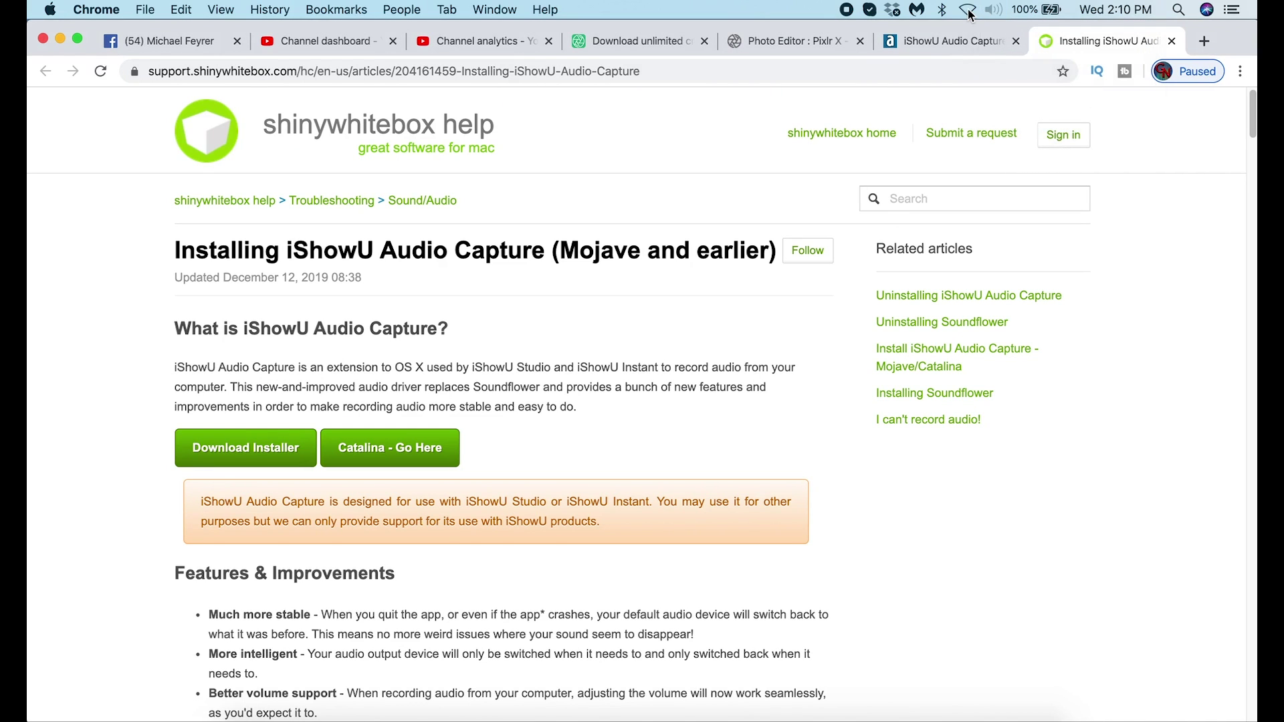
scroll(792, 435, down, 10)
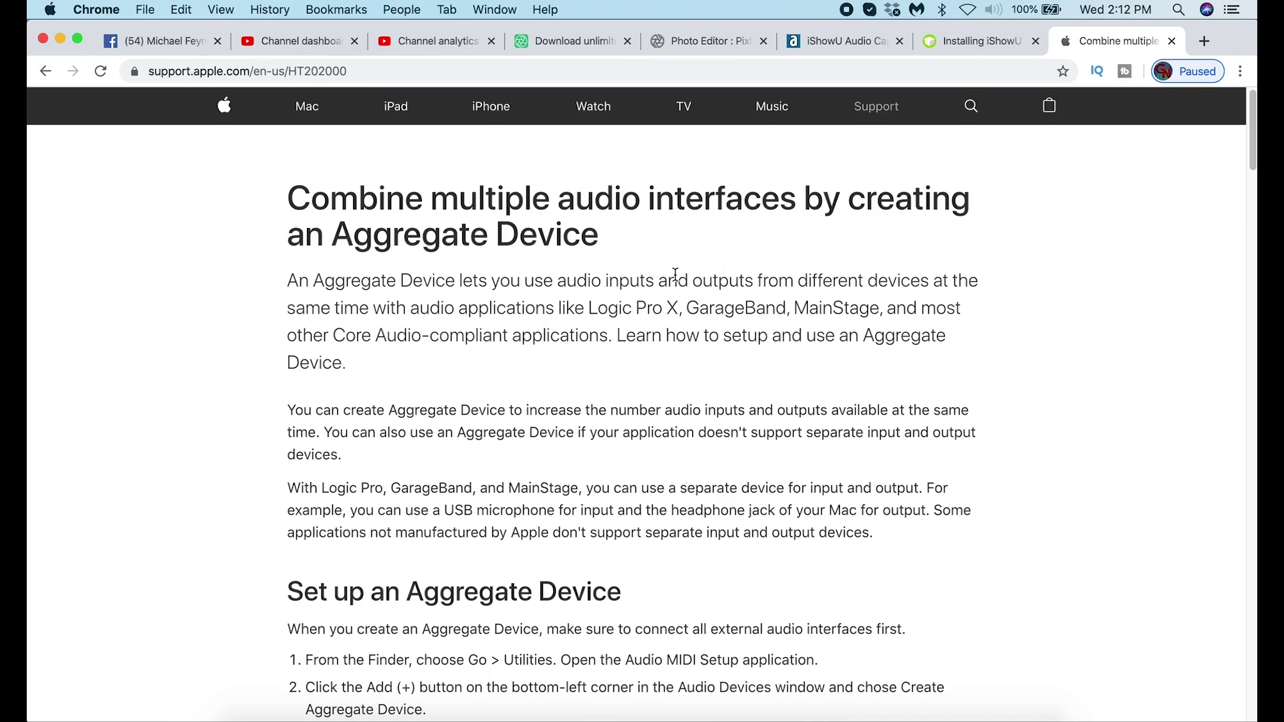
- Scroll through the Aggregate Device setup steps in Apple article HT202000
scroll(556, 403, down, 4)
scroll(556, 402, down, 2)
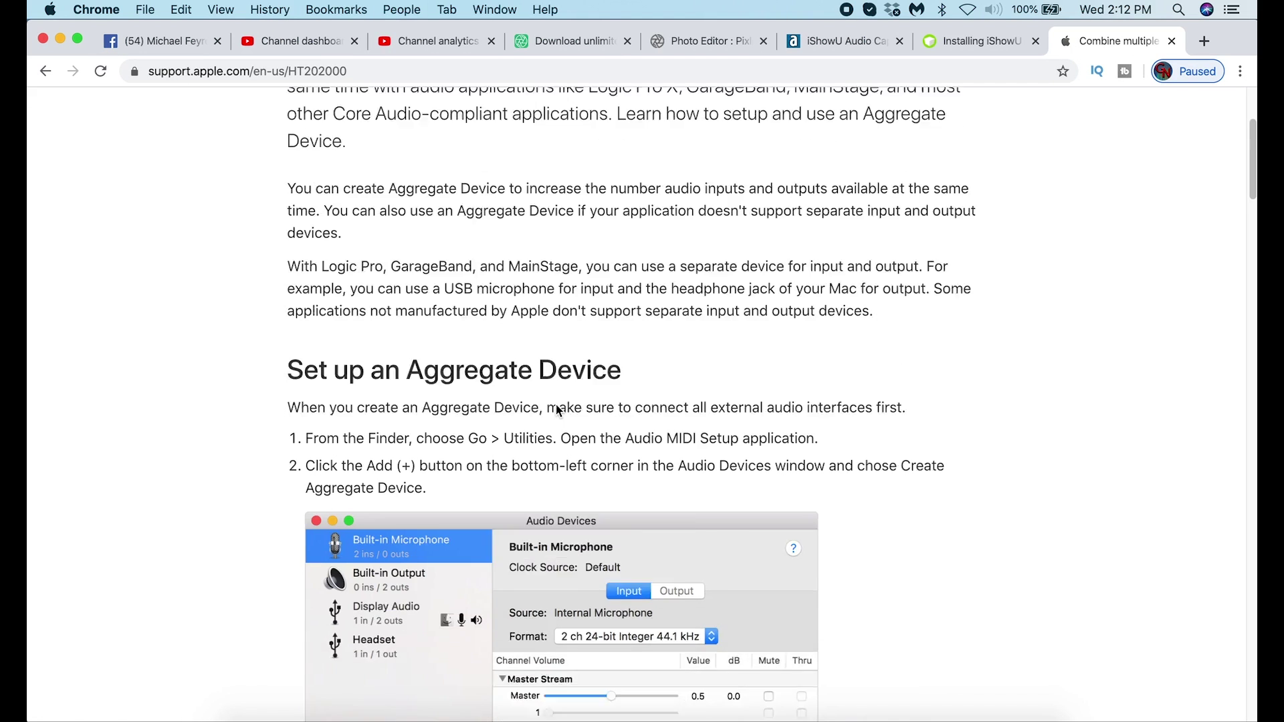
scroll(555, 404, down, 5)
scroll(430, 311, down, 1)
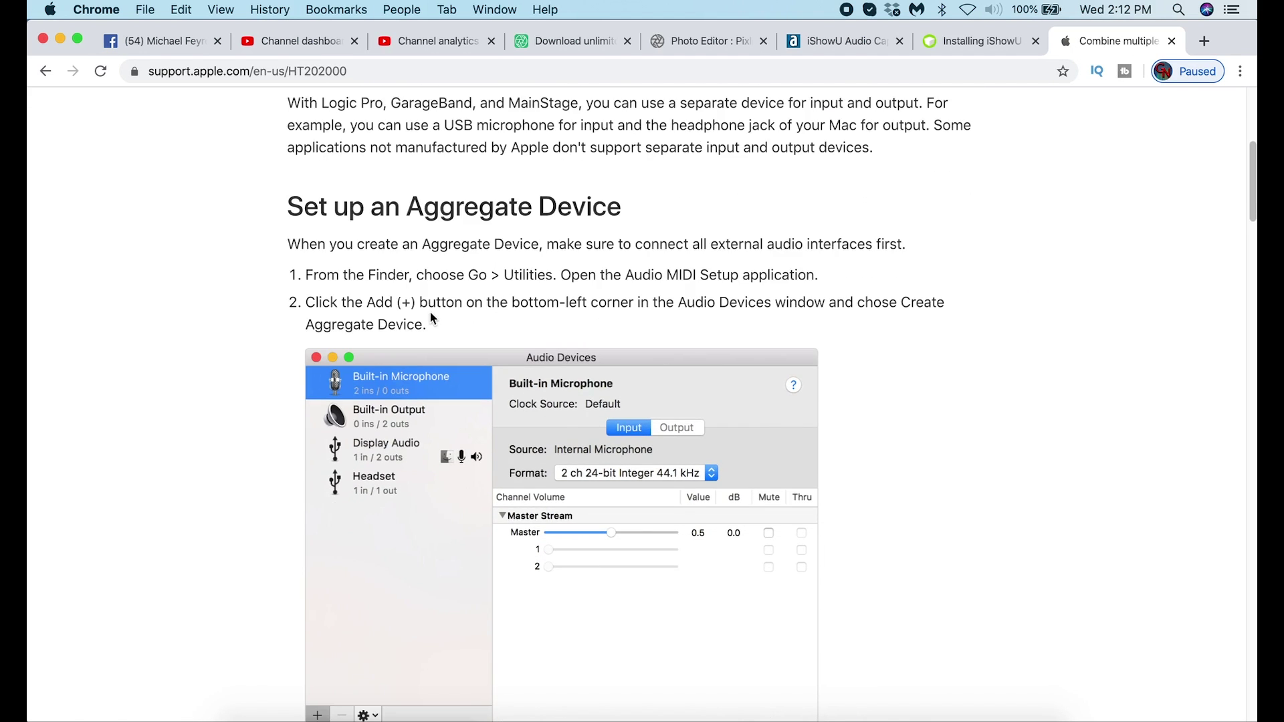
scroll(431, 318, down, 3)
scroll(430, 321, down, 6)
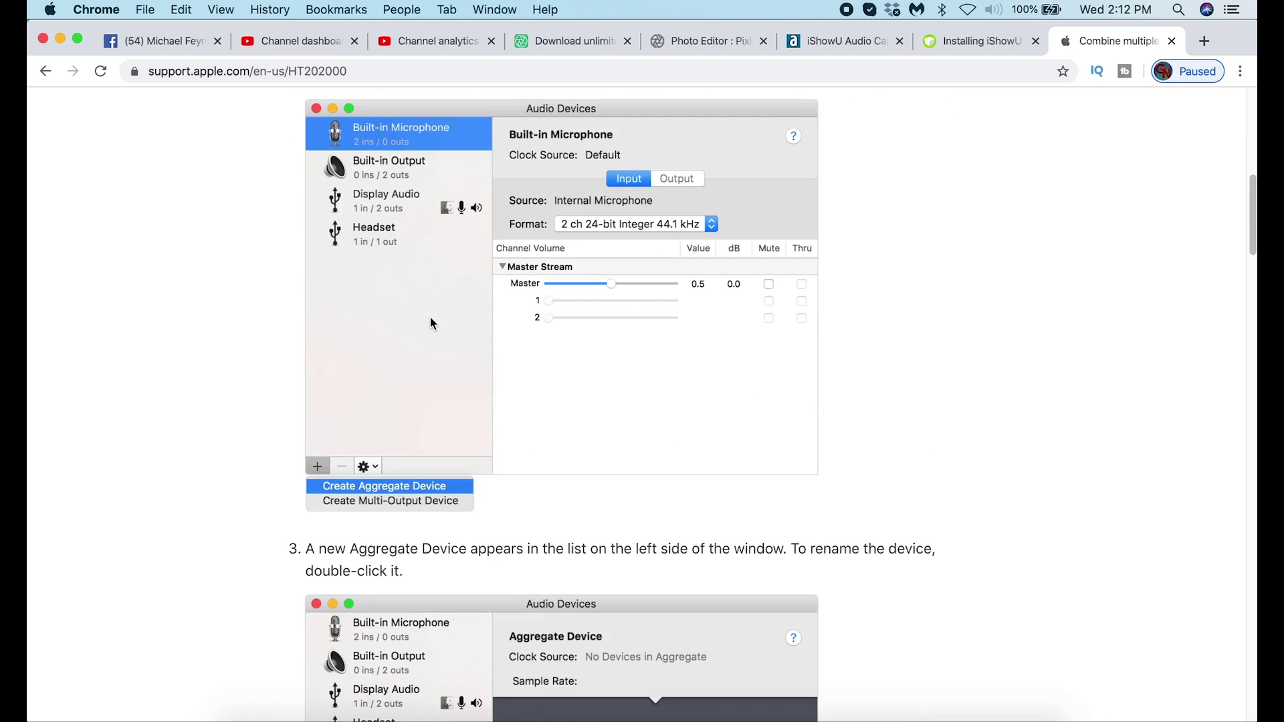
scroll(431, 318, down, 8)
scroll(447, 328, down, 5)
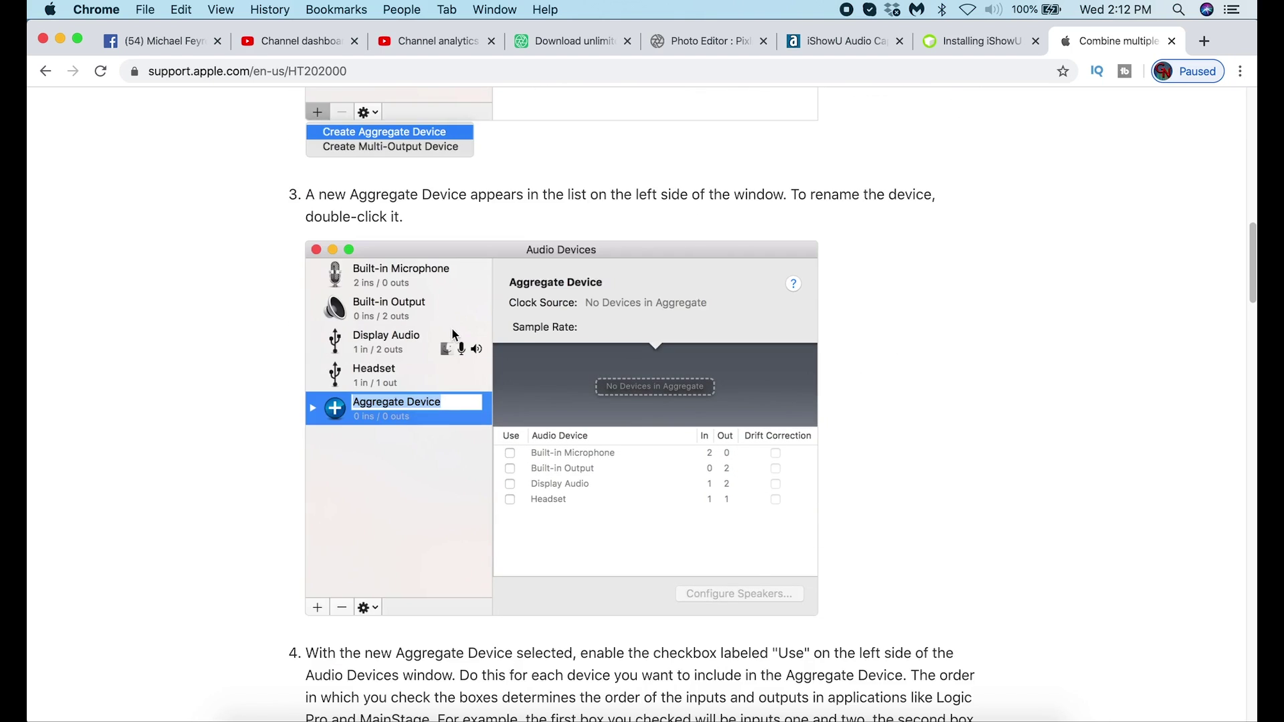
scroll(452, 330, down, 20)
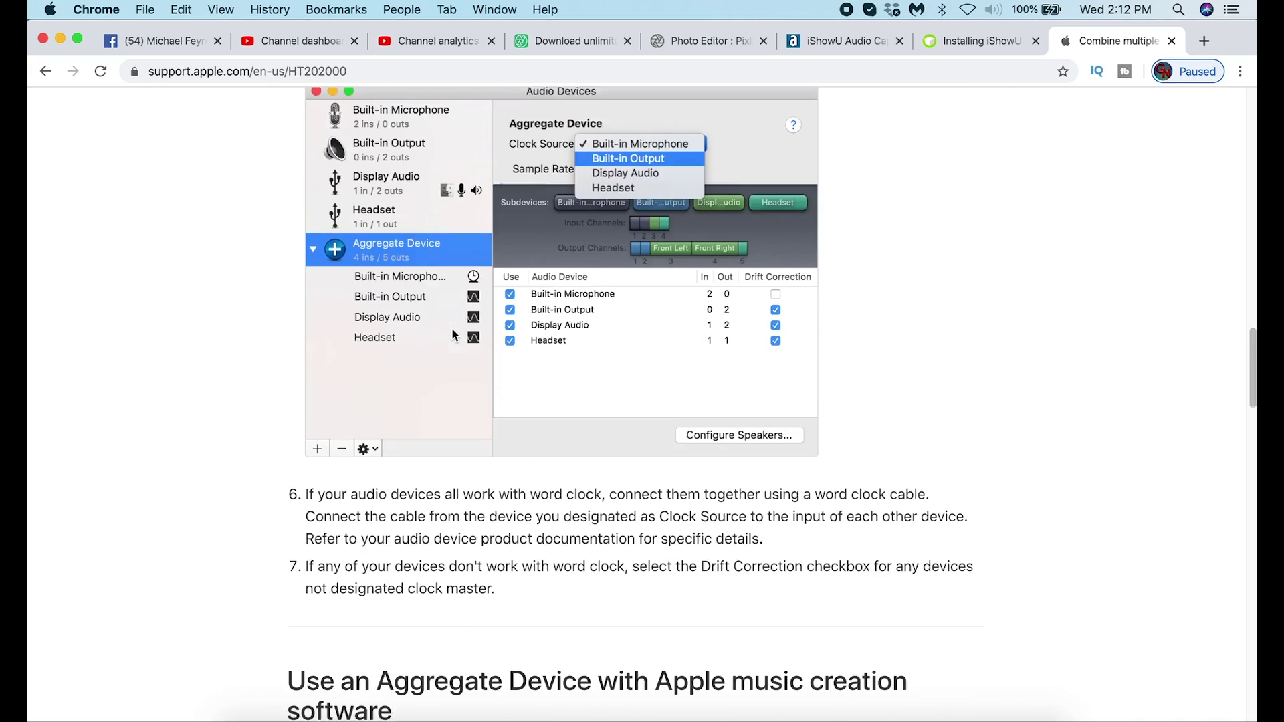
scroll(455, 333, down, 11)
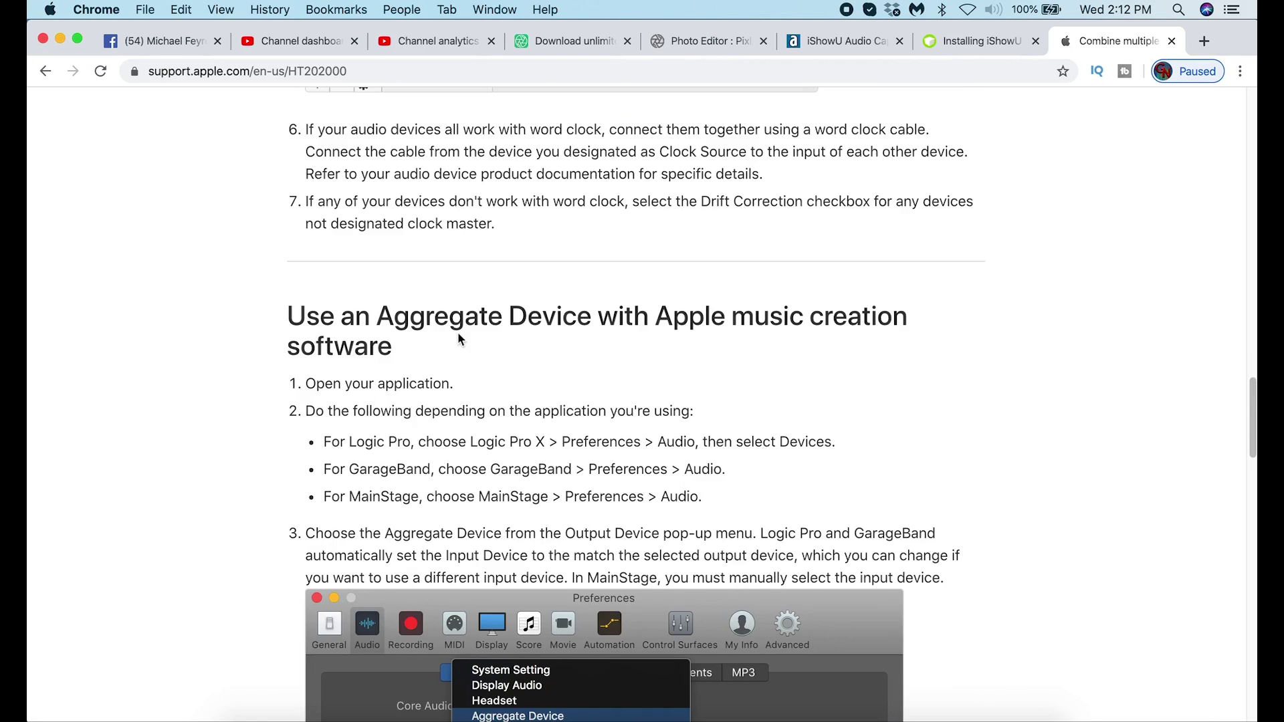
scroll(457, 332, down, 18)
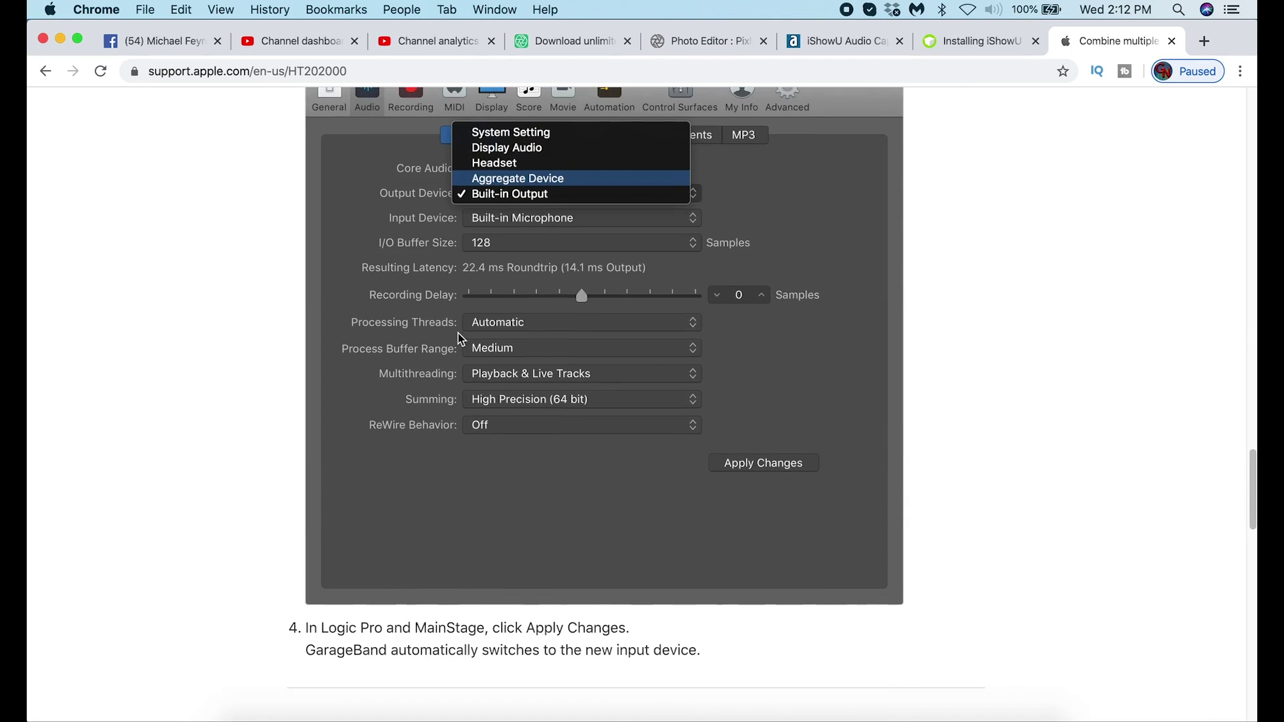
scroll(459, 333, down, 13)
scroll(459, 334, down, 3)
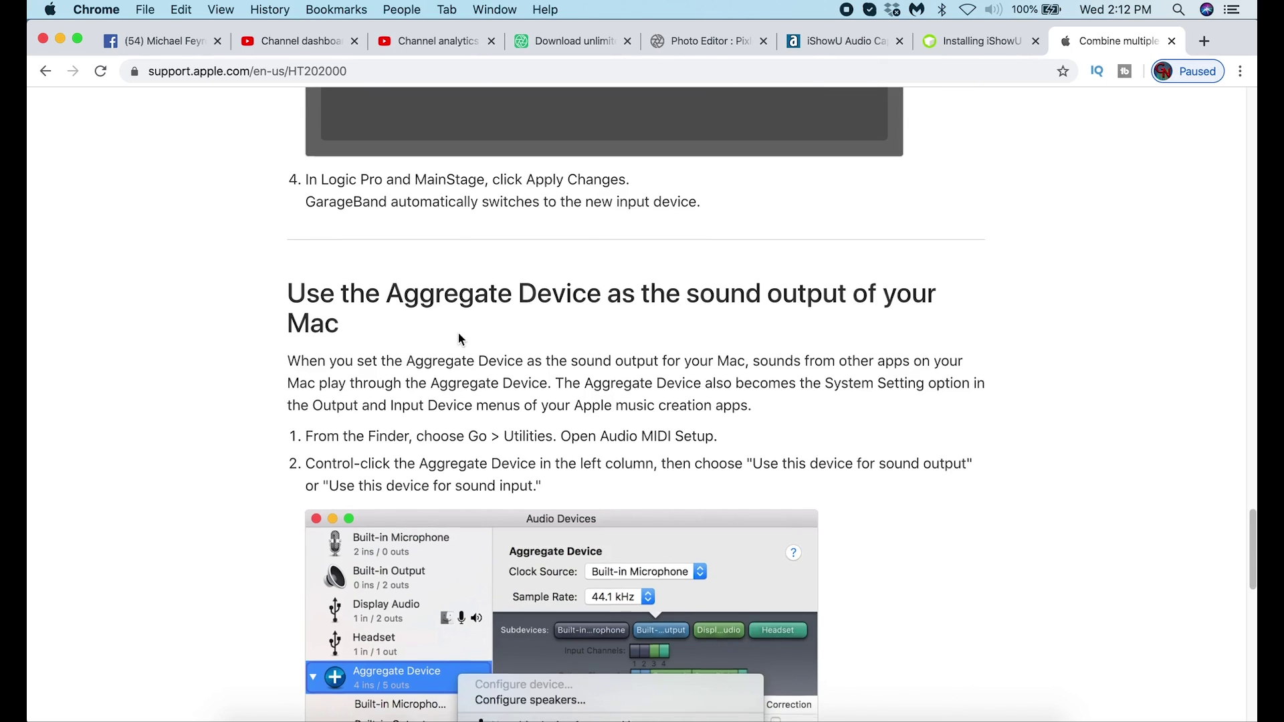
scroll(577, 276, down, 9)
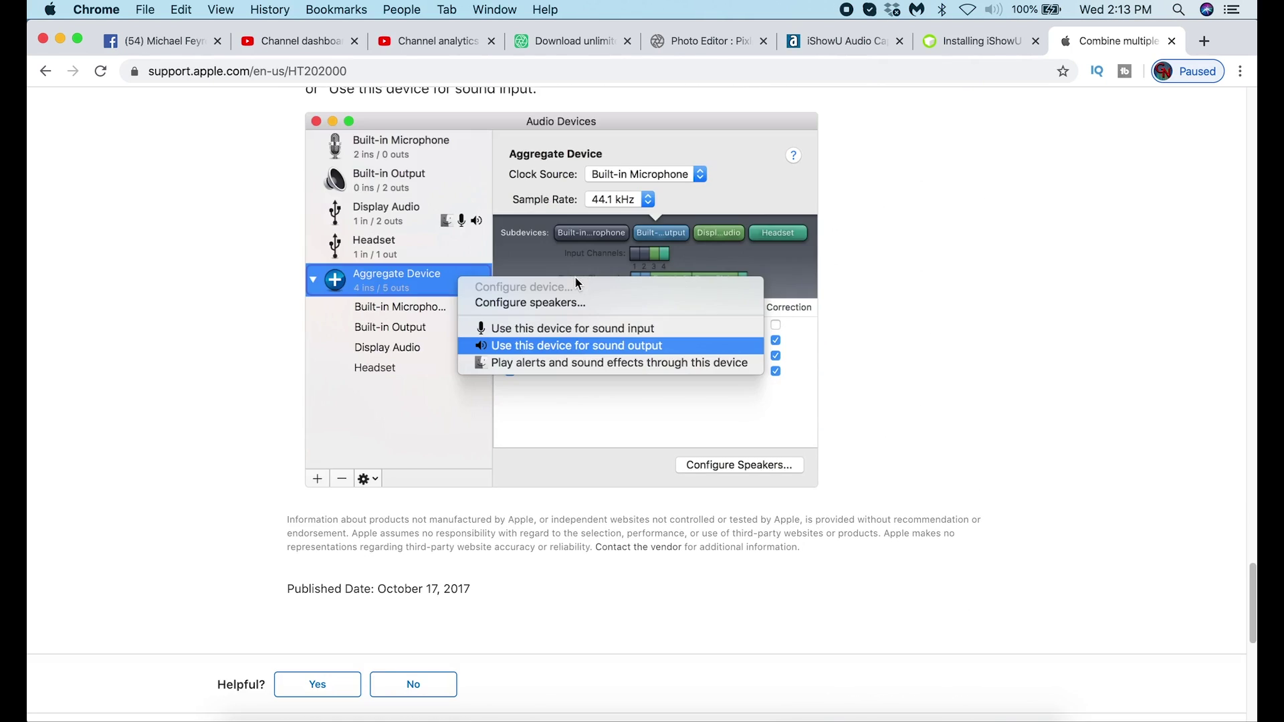
scroll(575, 280, down, 4)
scroll(575, 280, down, 10)
scroll(575, 281, up, 20)
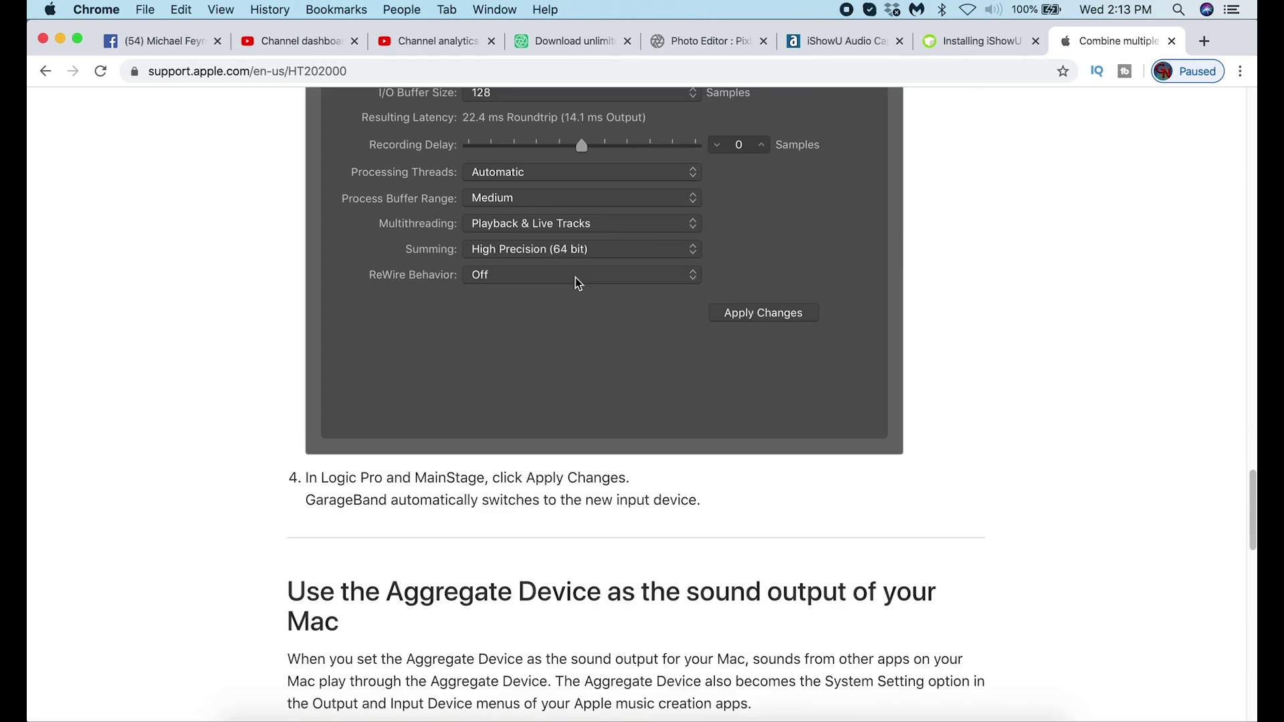
scroll(576, 282, up, 20)
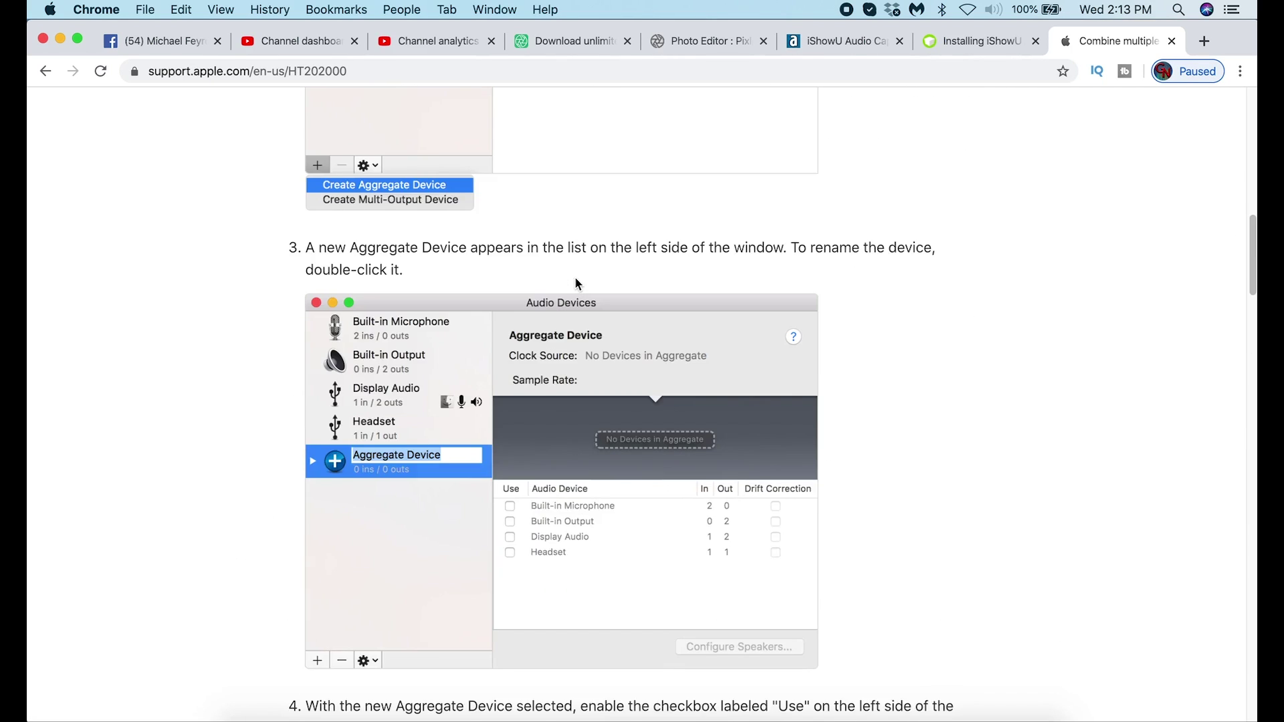
scroll(576, 277, up, 10)
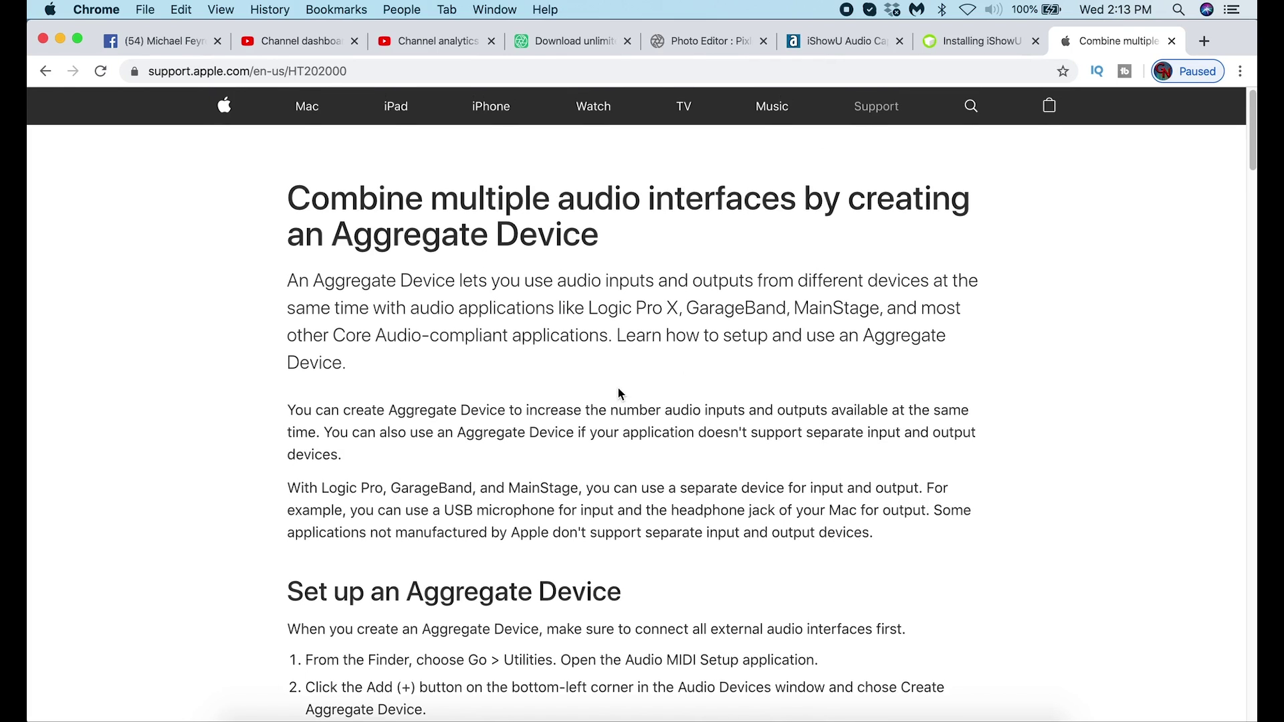
scroll(618, 387, down, 6)
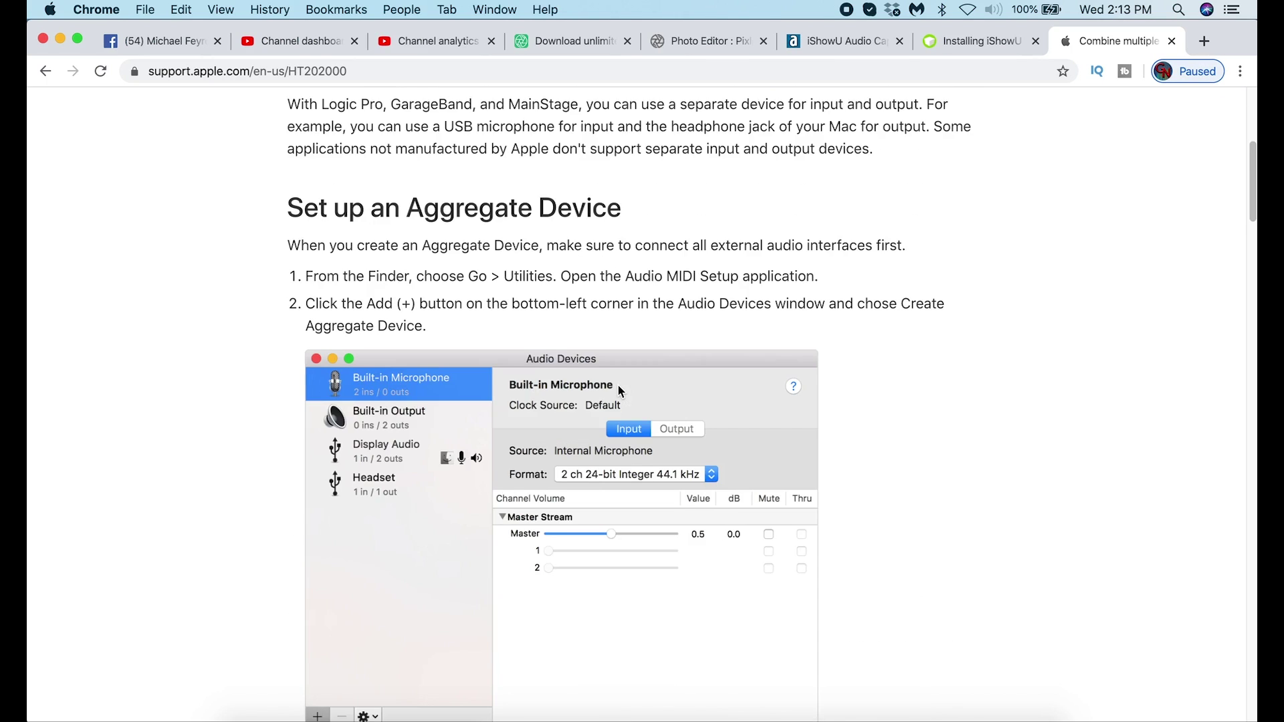
scroll(618, 385, down, 8)
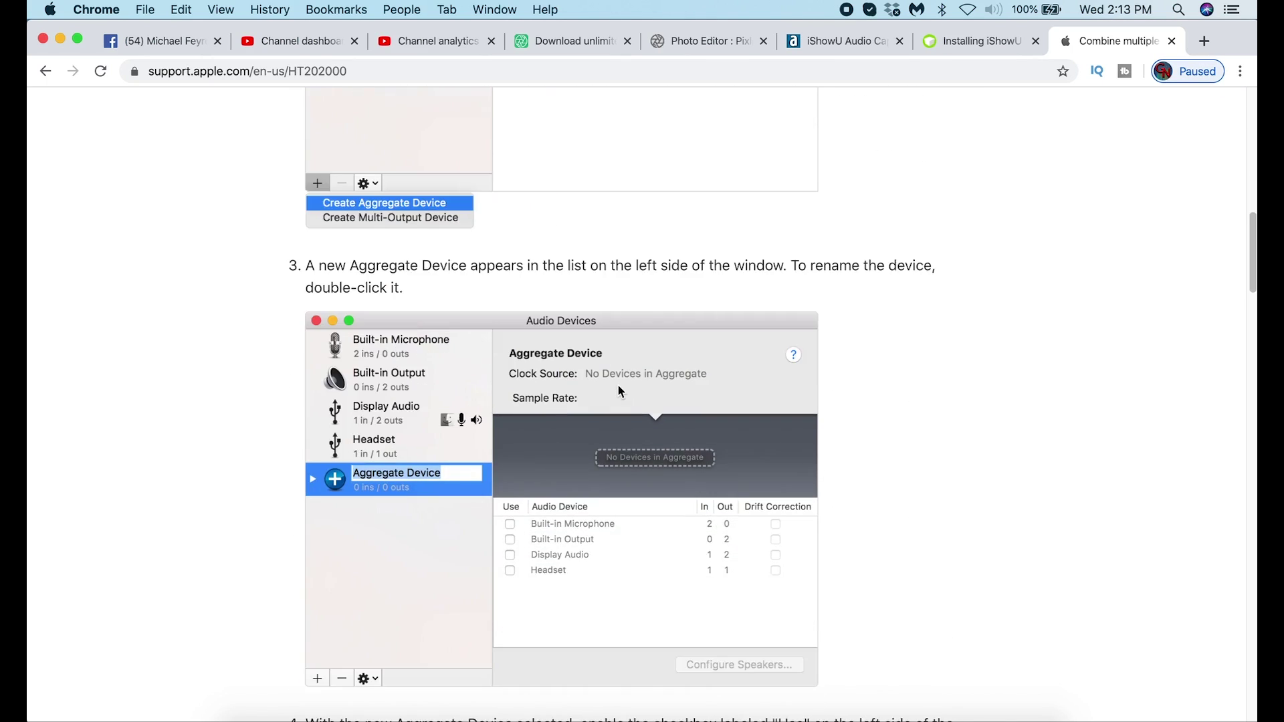
scroll(618, 385, down, 20)
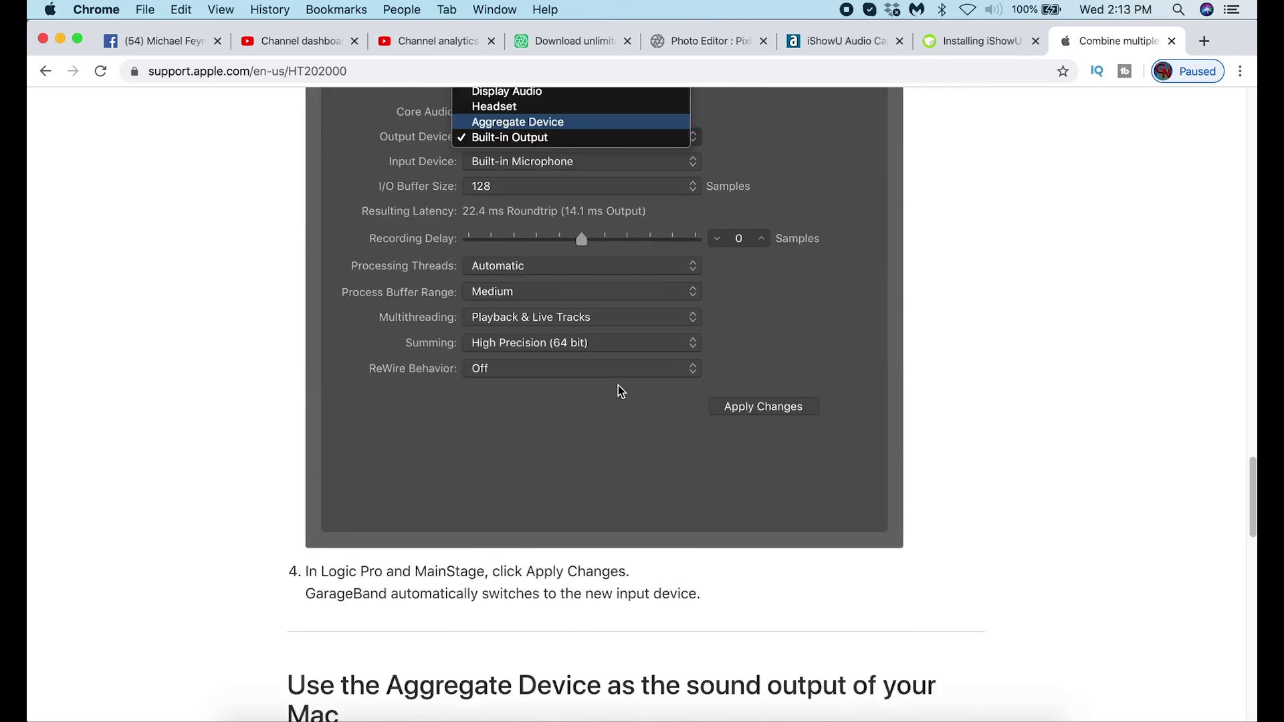
scroll(618, 391, down, 14)
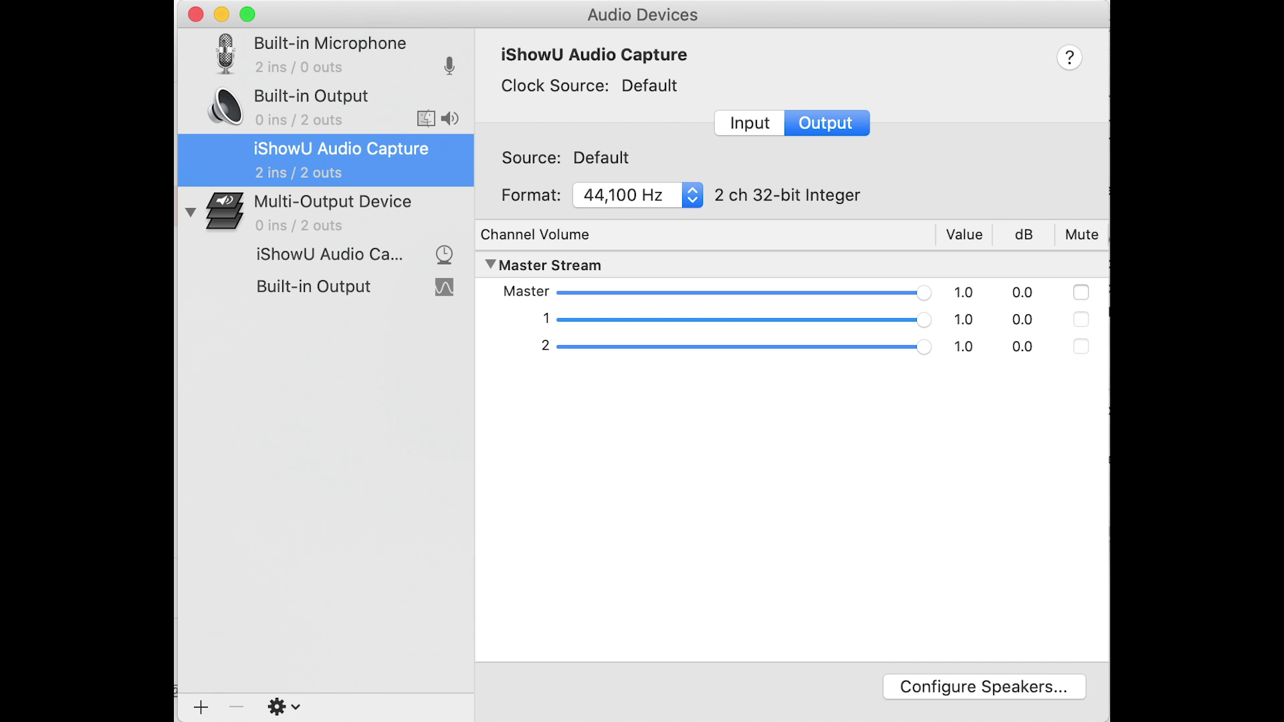
- Select Multi-Output Device in the Audio Devices sidebar to view its Use and Drift Correction settings
click(331, 213)
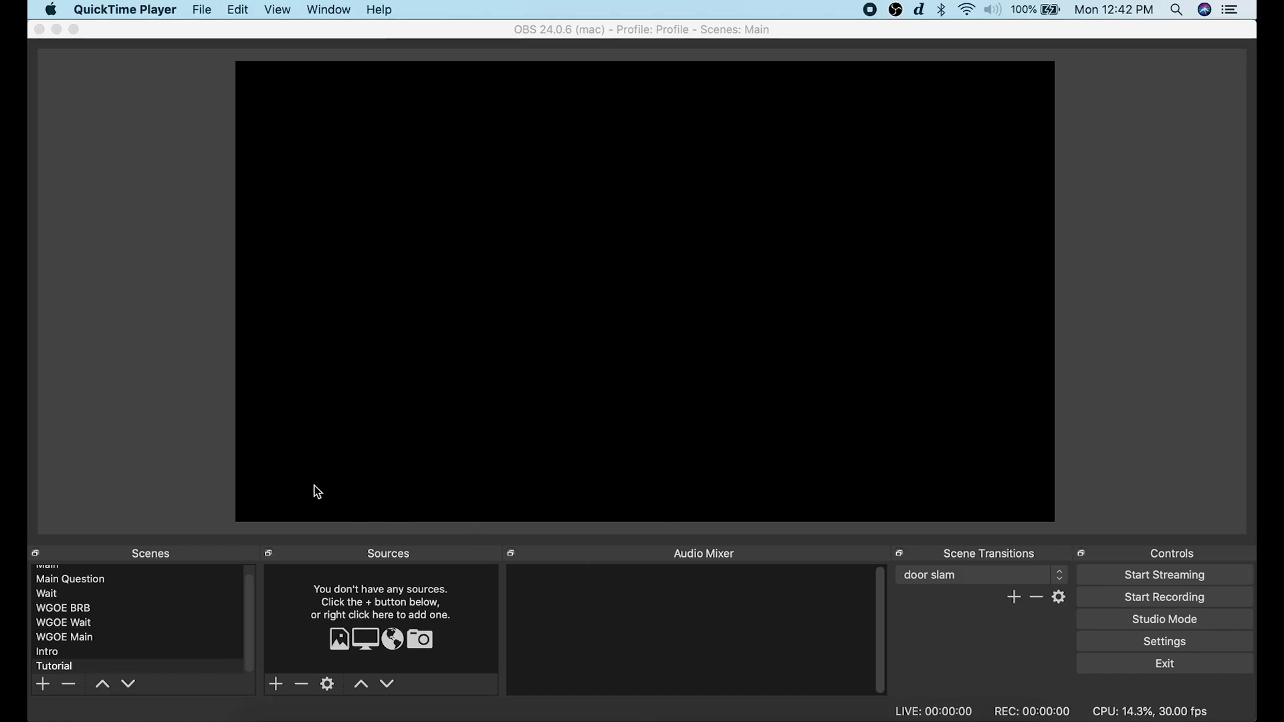
- Add an image source 'Guest Backdrop' using the starfield jpg from the Zoom live stream folder
click(276, 684)
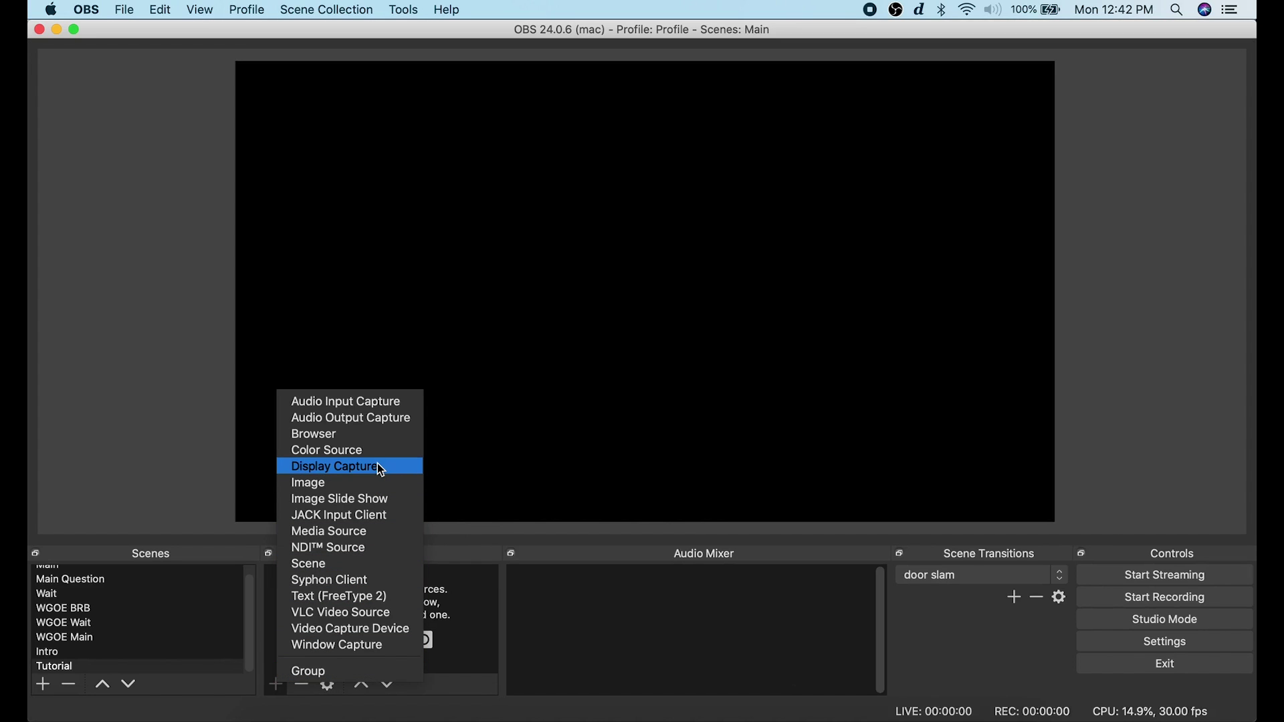
click(172, 470)
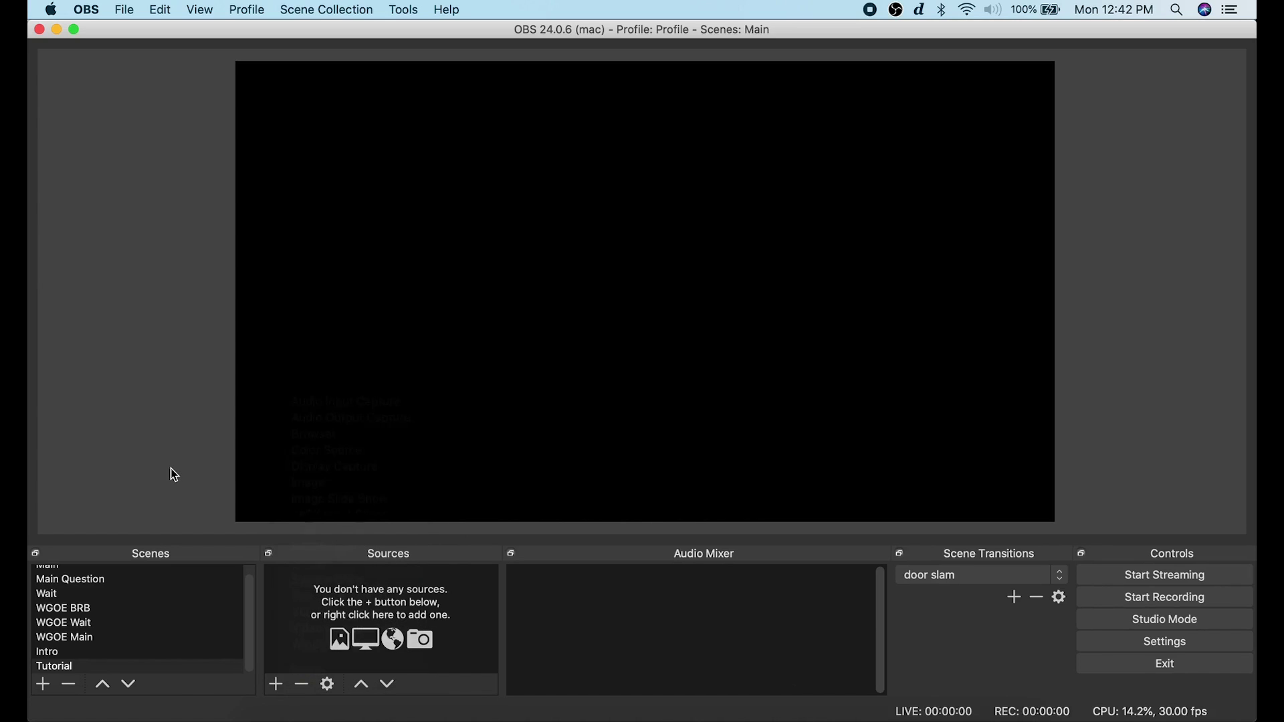
click(275, 685)
click(340, 484)
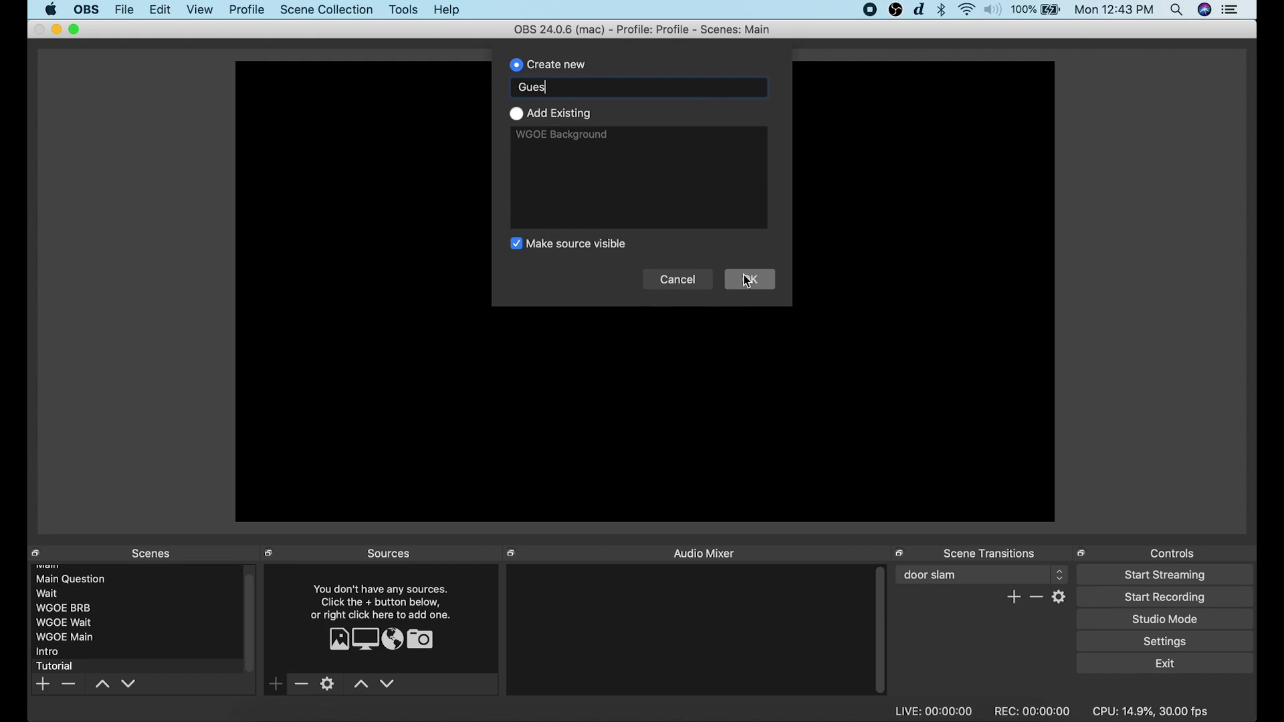
click(761, 287)
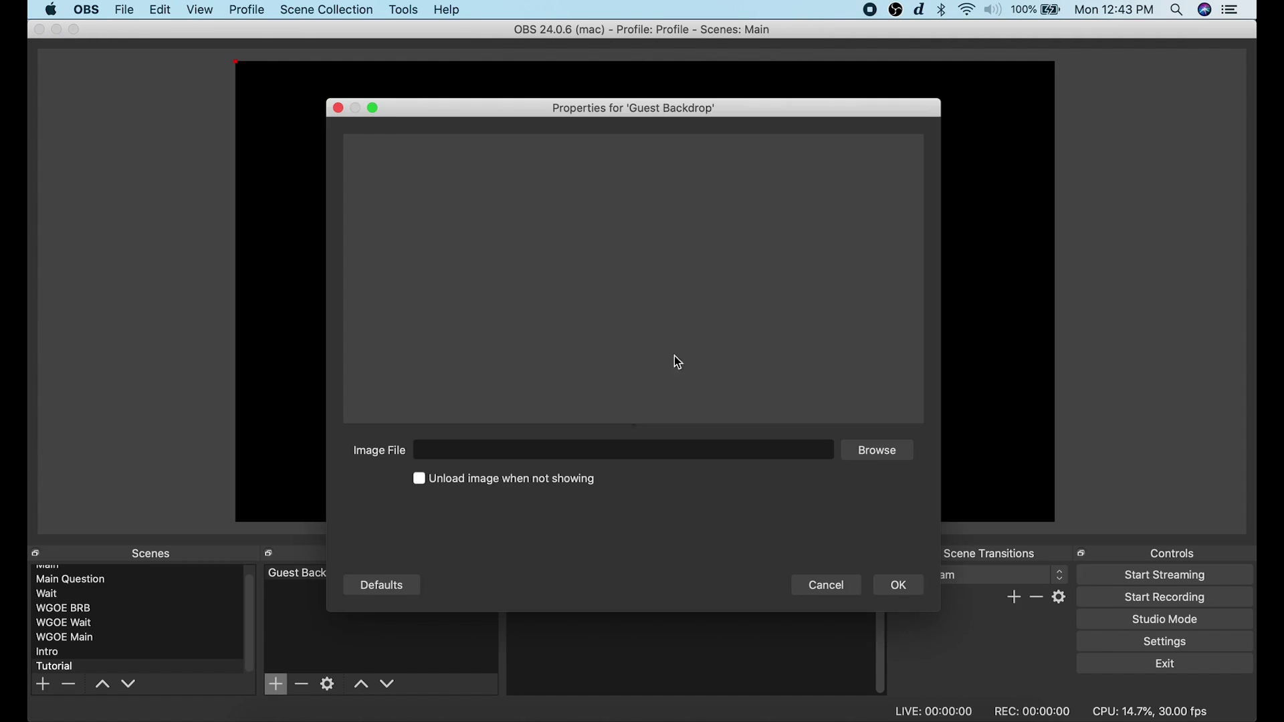
click(881, 450)
click(682, 119)
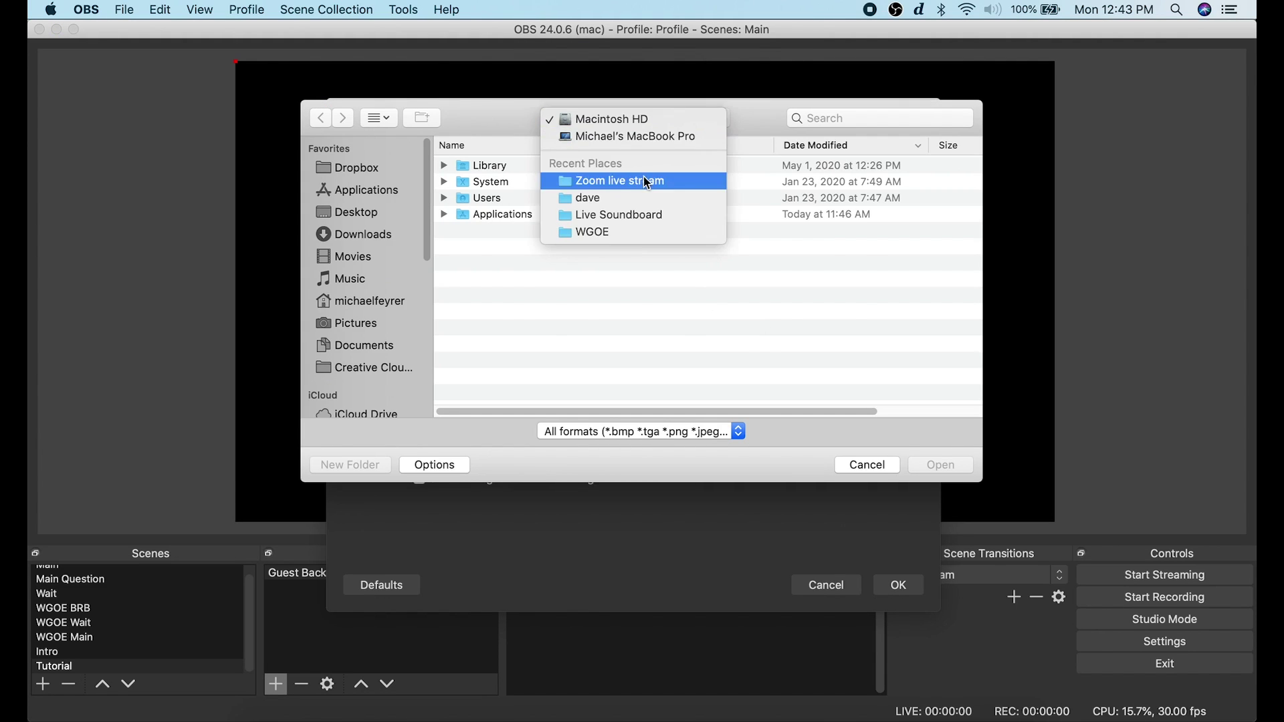
click(653, 178)
click(941, 465)
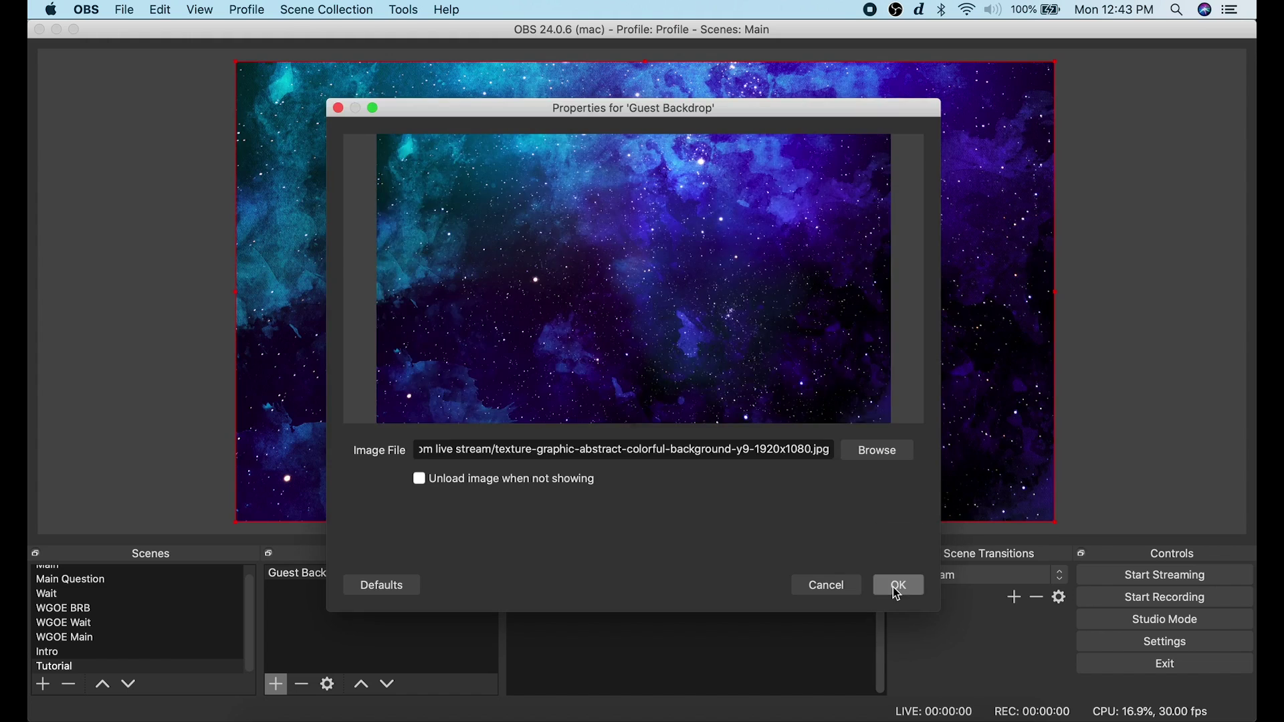
click(898, 585)
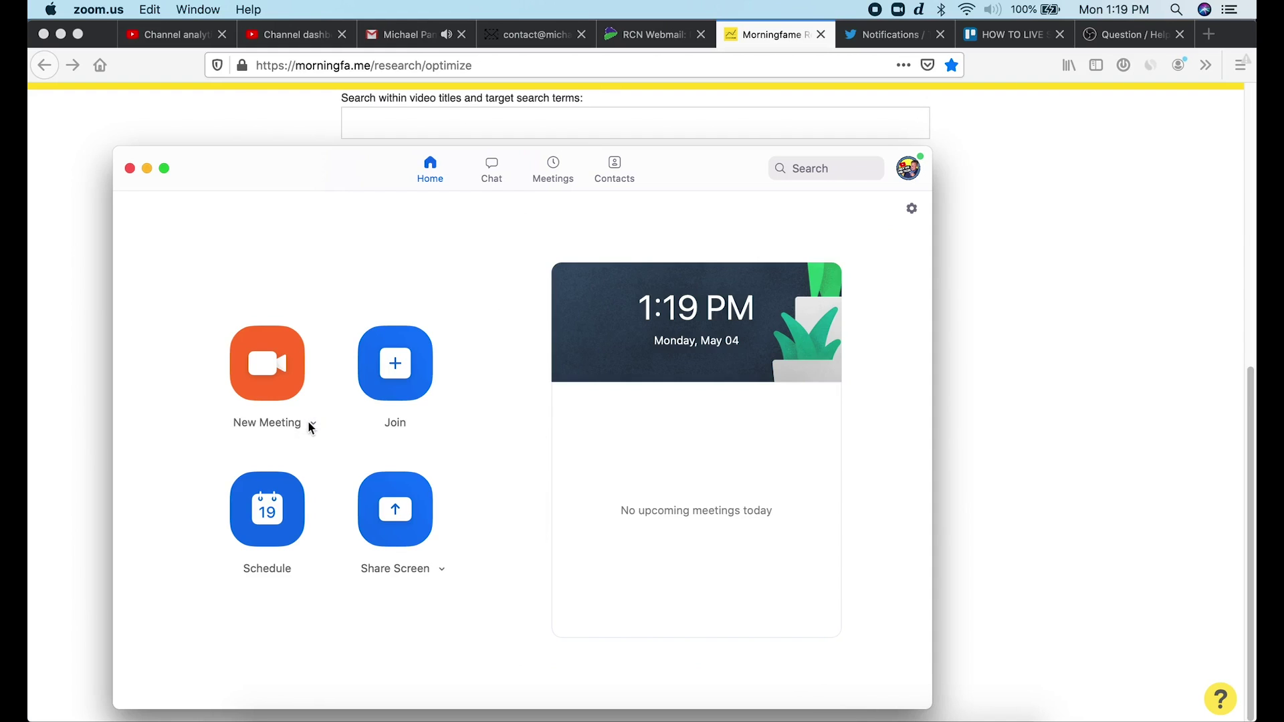
- Copy the meeting invitation and Personal Meeting ID, then paste the ID into Join Meeting
click(312, 424)
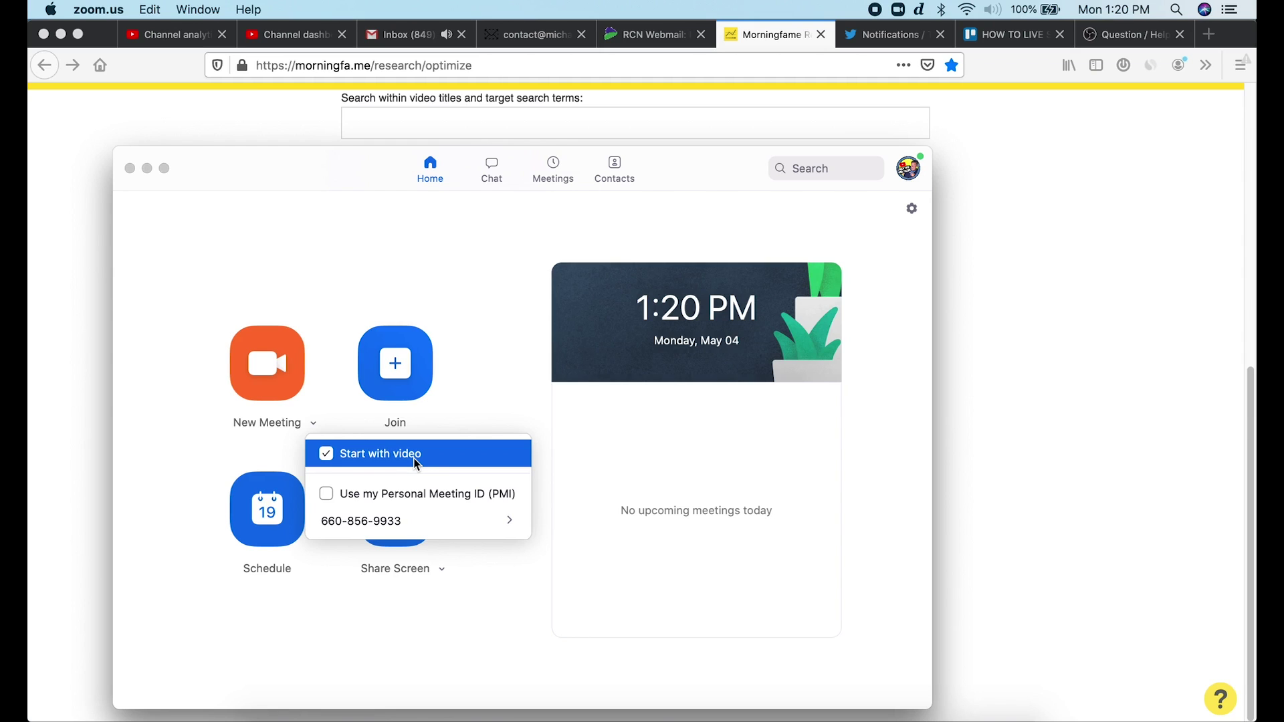
mouse_move(504, 528)
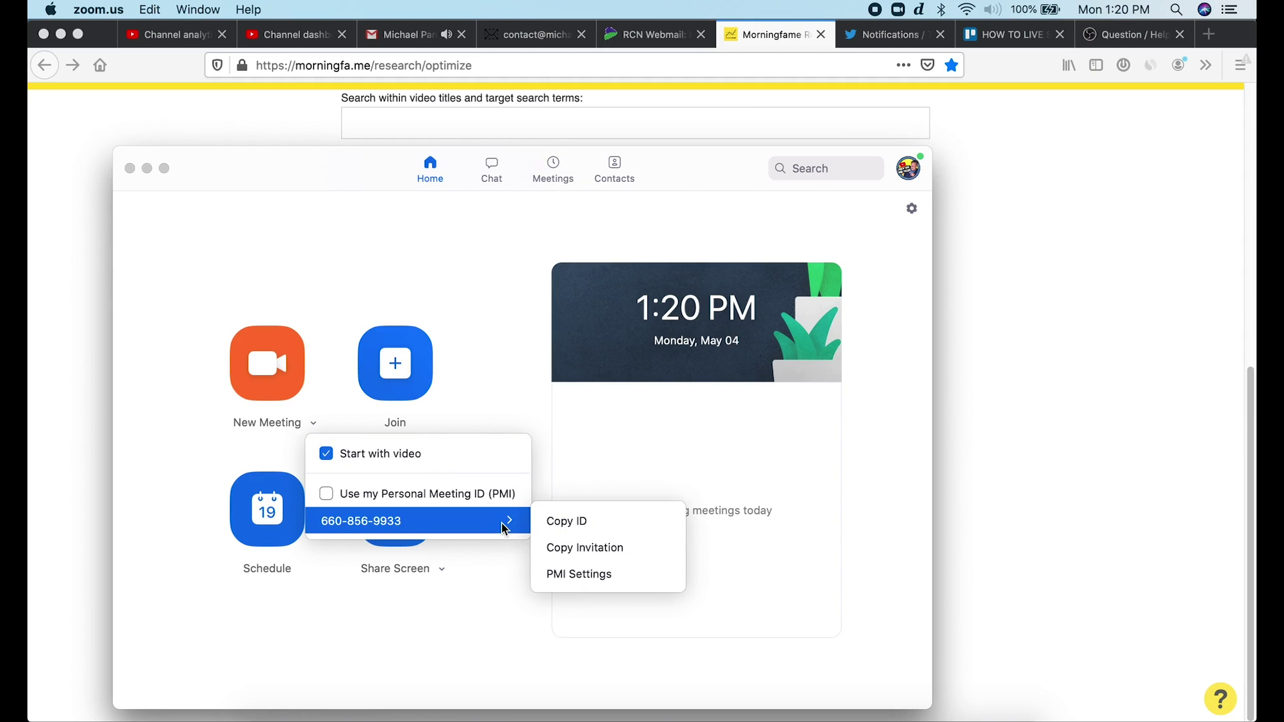
click(589, 553)
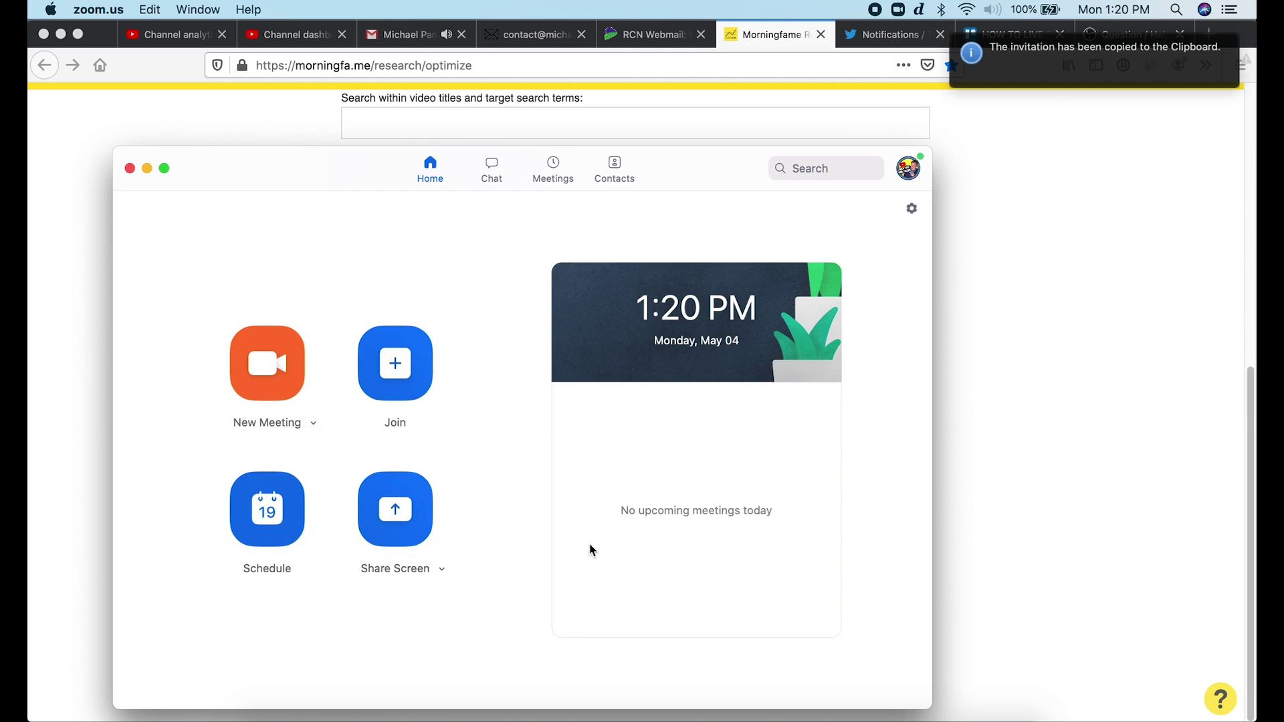
click(313, 424)
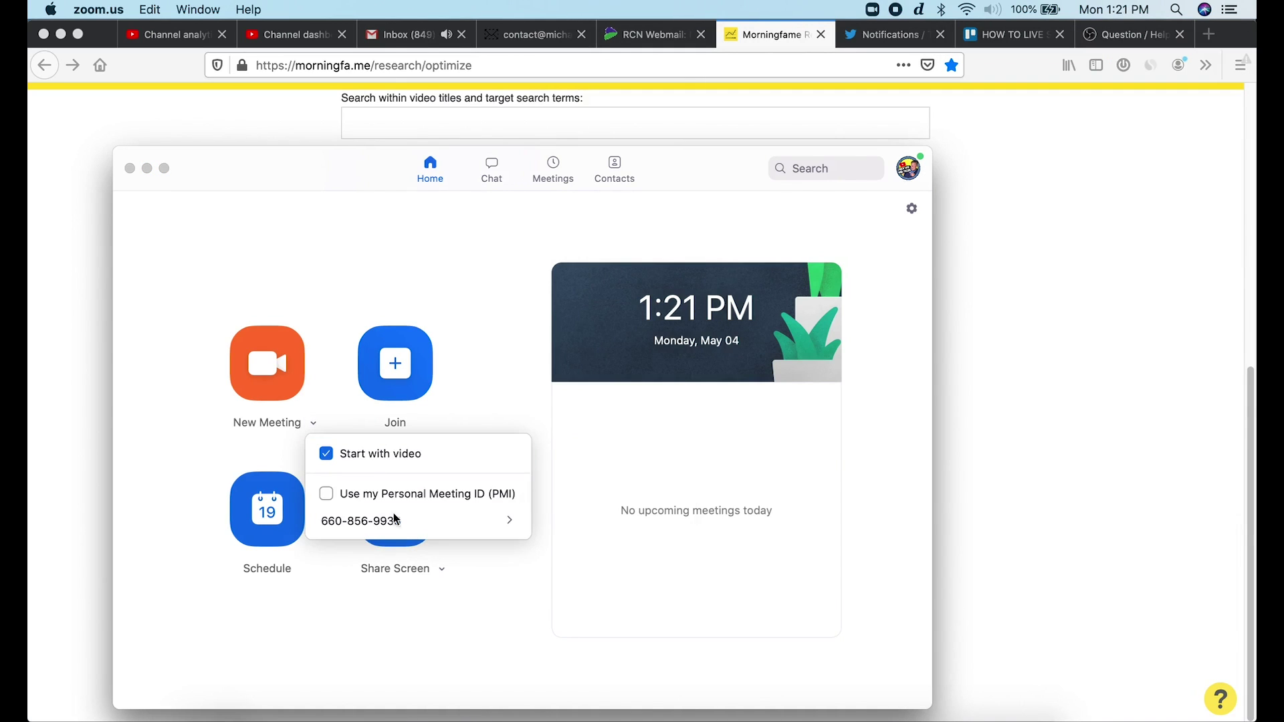
mouse_move(405, 529)
click(562, 521)
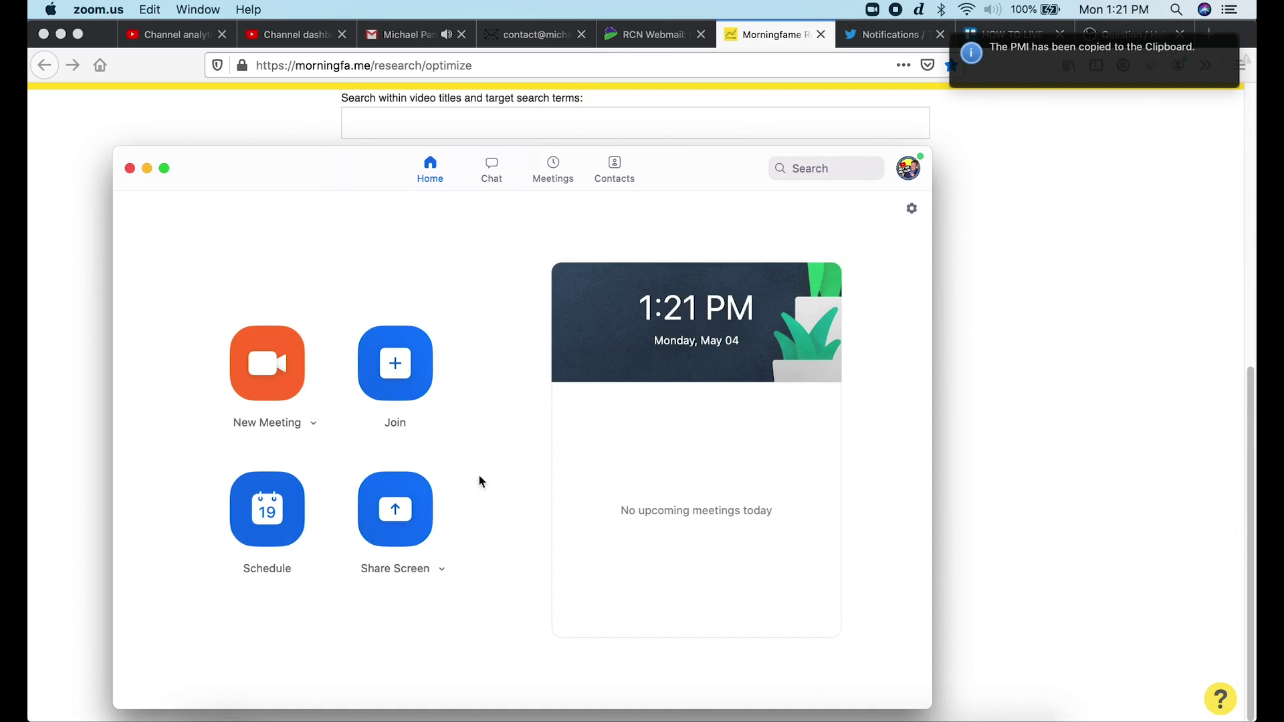
click(395, 363)
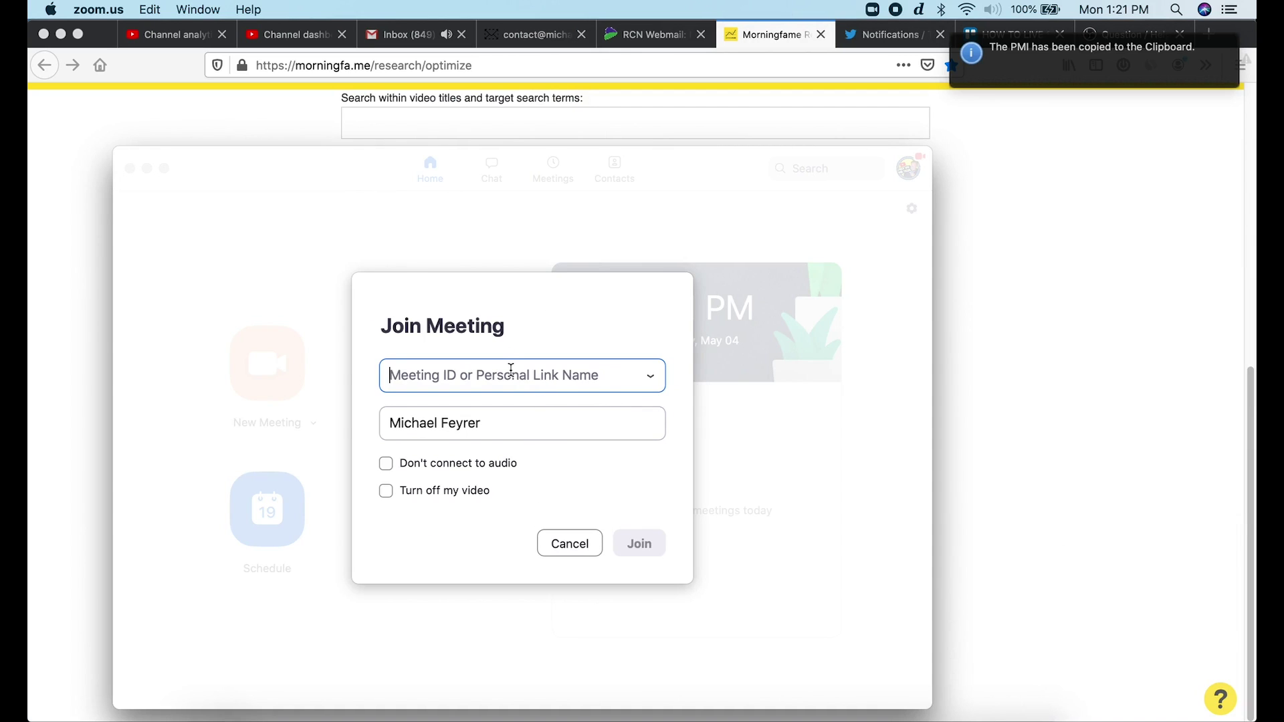
key(super+v)
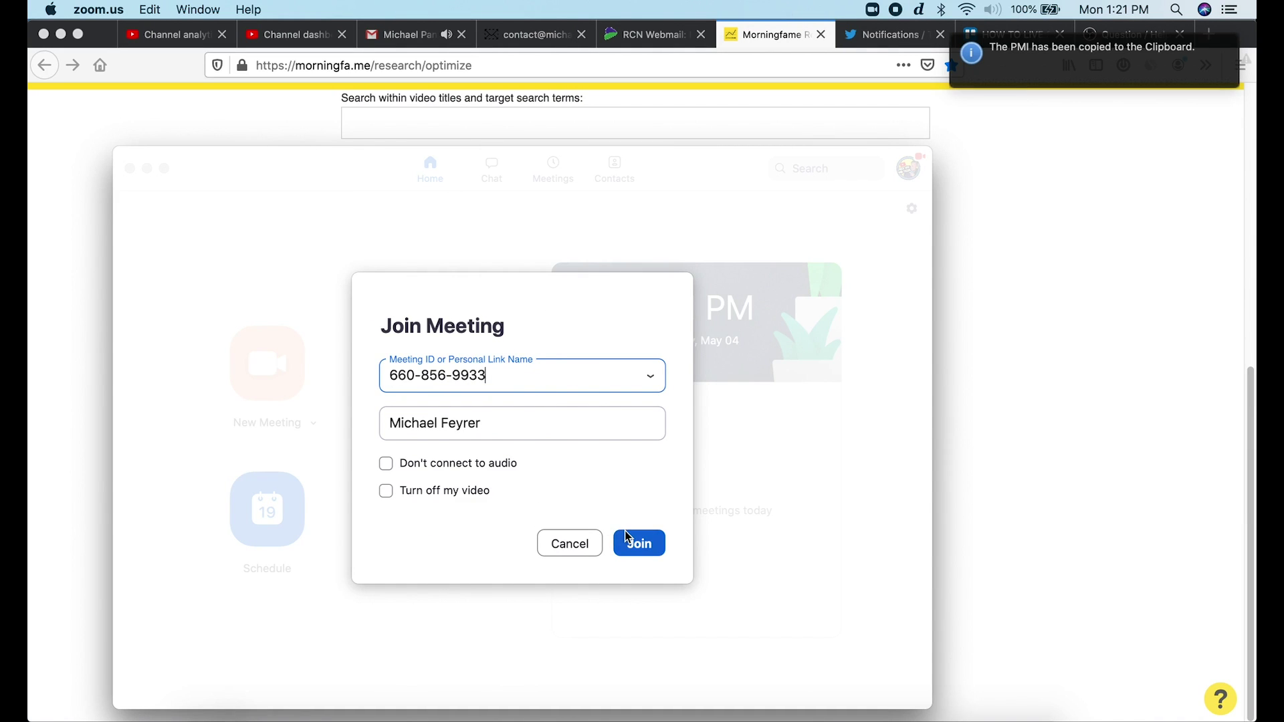
- Join the personal meeting room and complete the speaker and microphone test
click(639, 544)
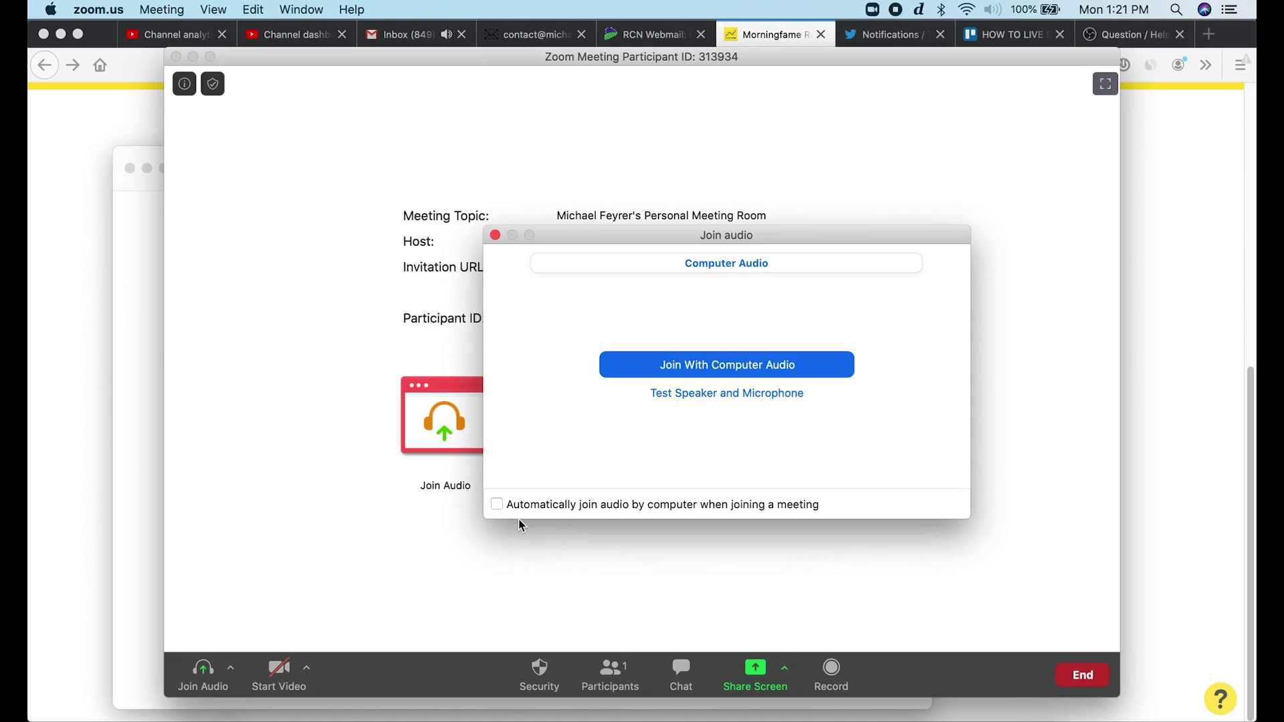
click(711, 401)
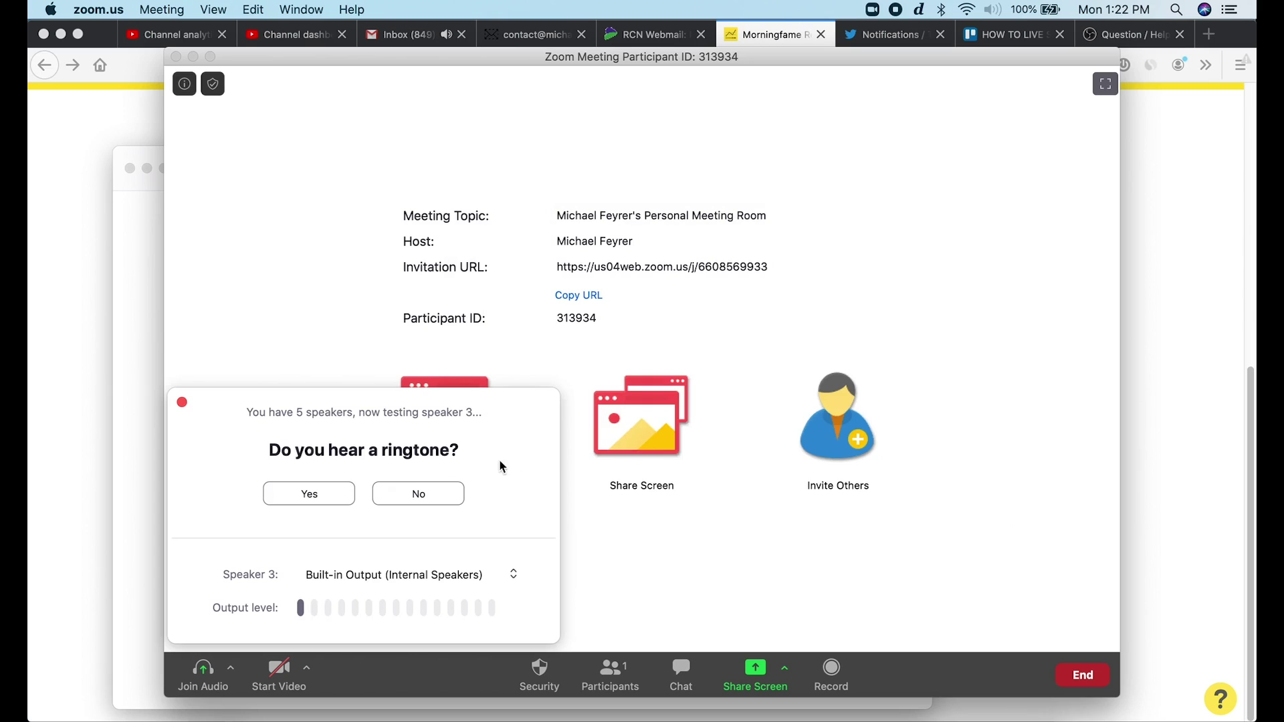
click(334, 495)
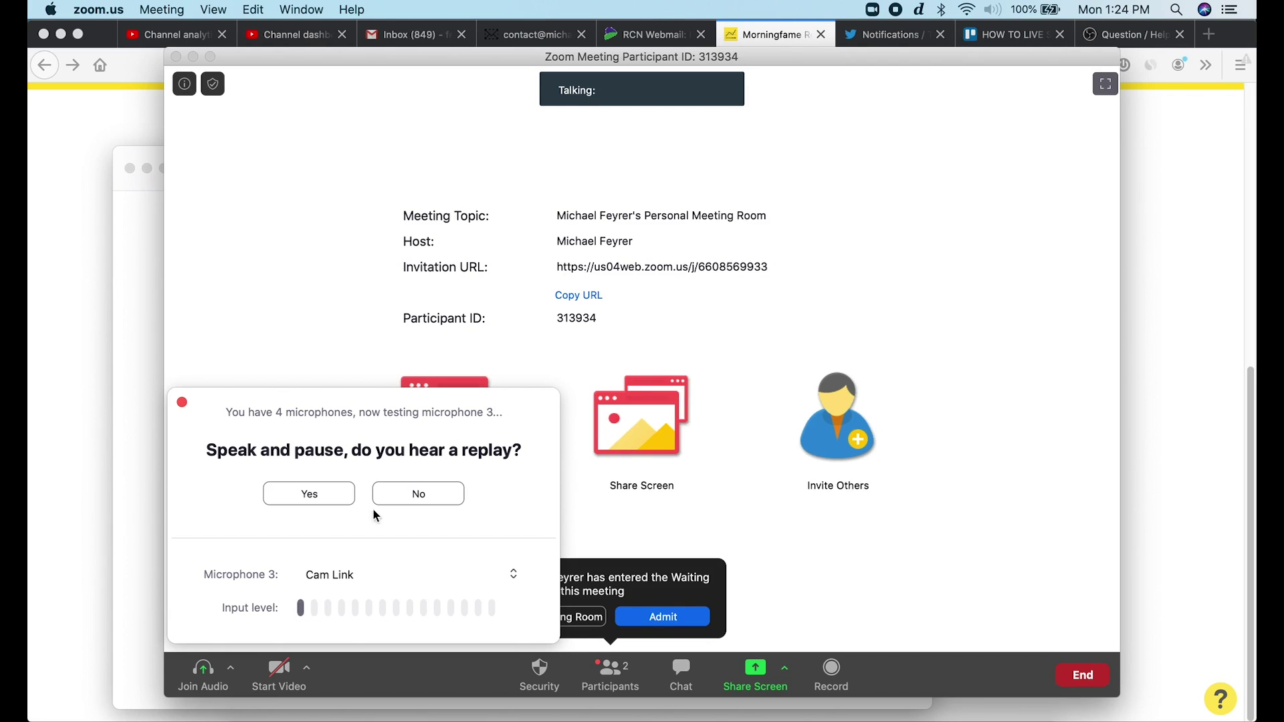
click(319, 496)
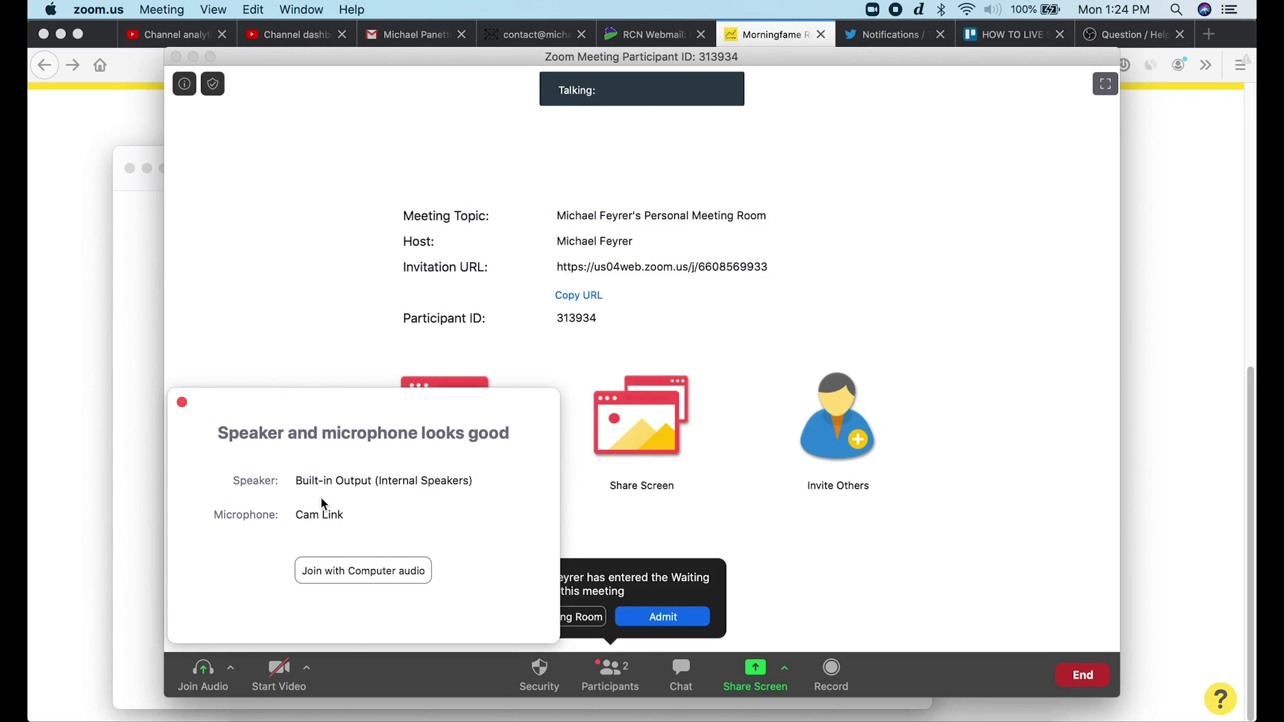
click(399, 577)
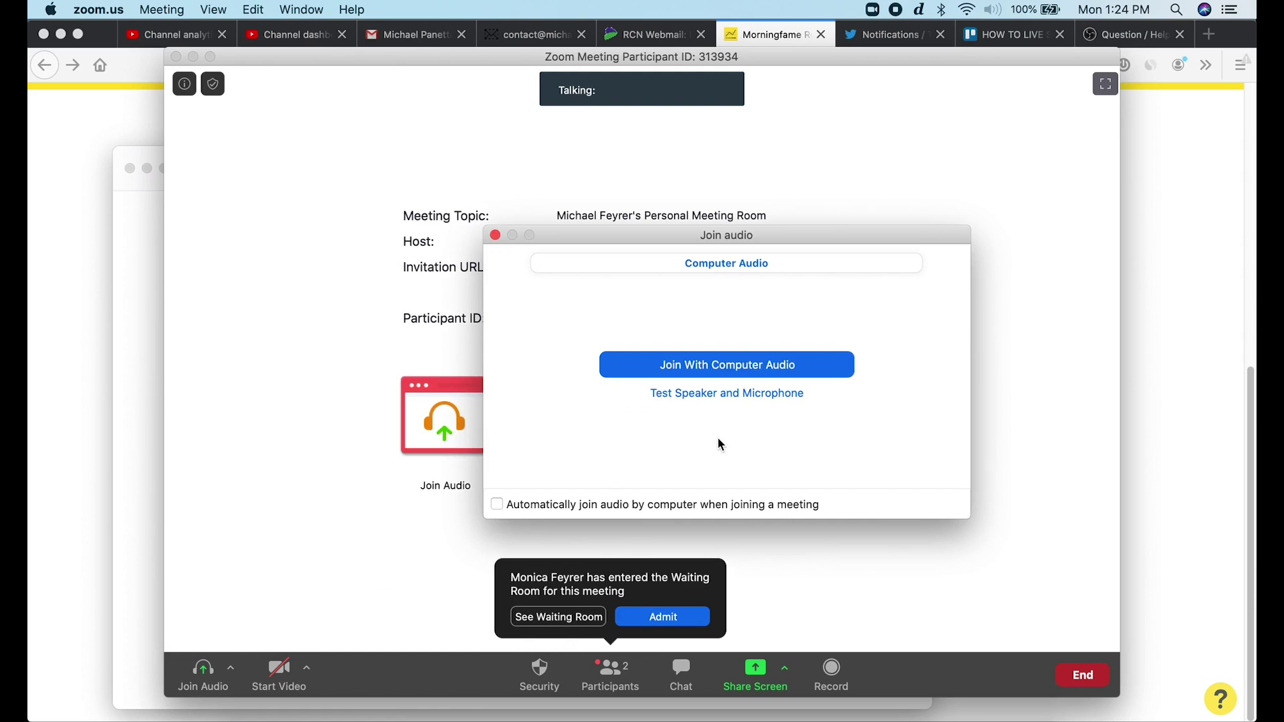
- Connect with computer audio, turn on the camera, and admit the waiting guest
click(708, 369)
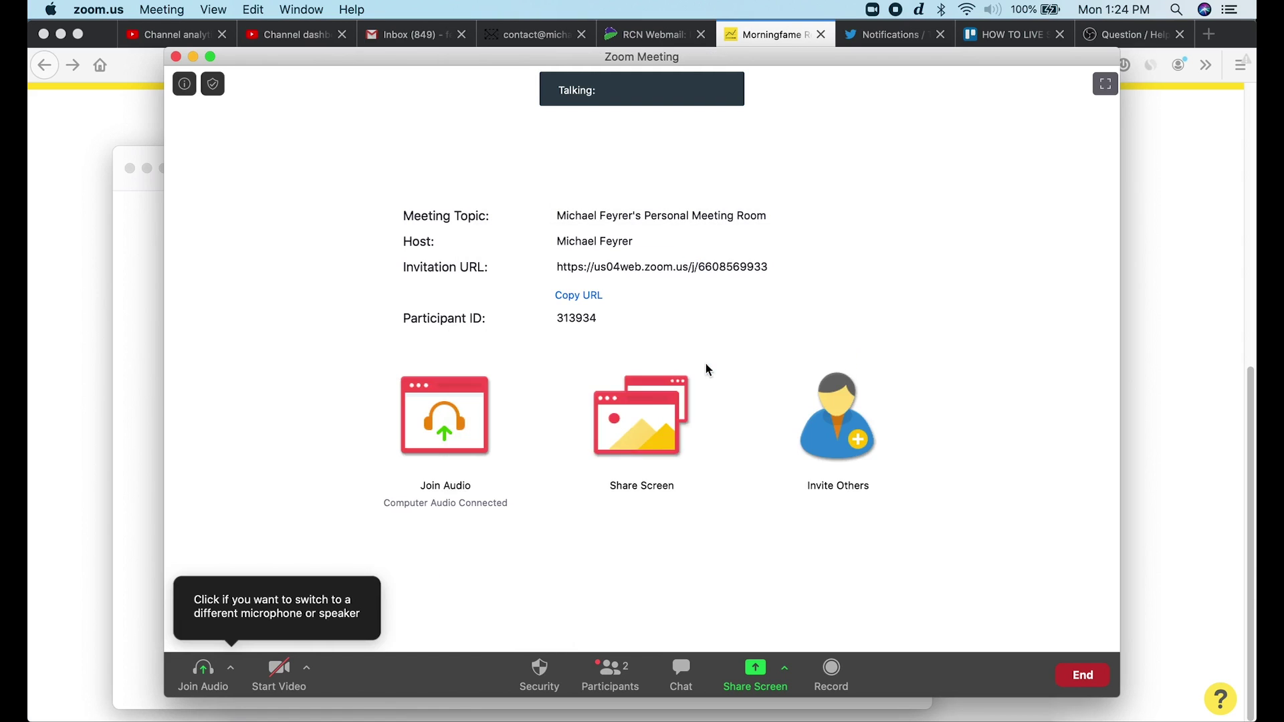
click(279, 672)
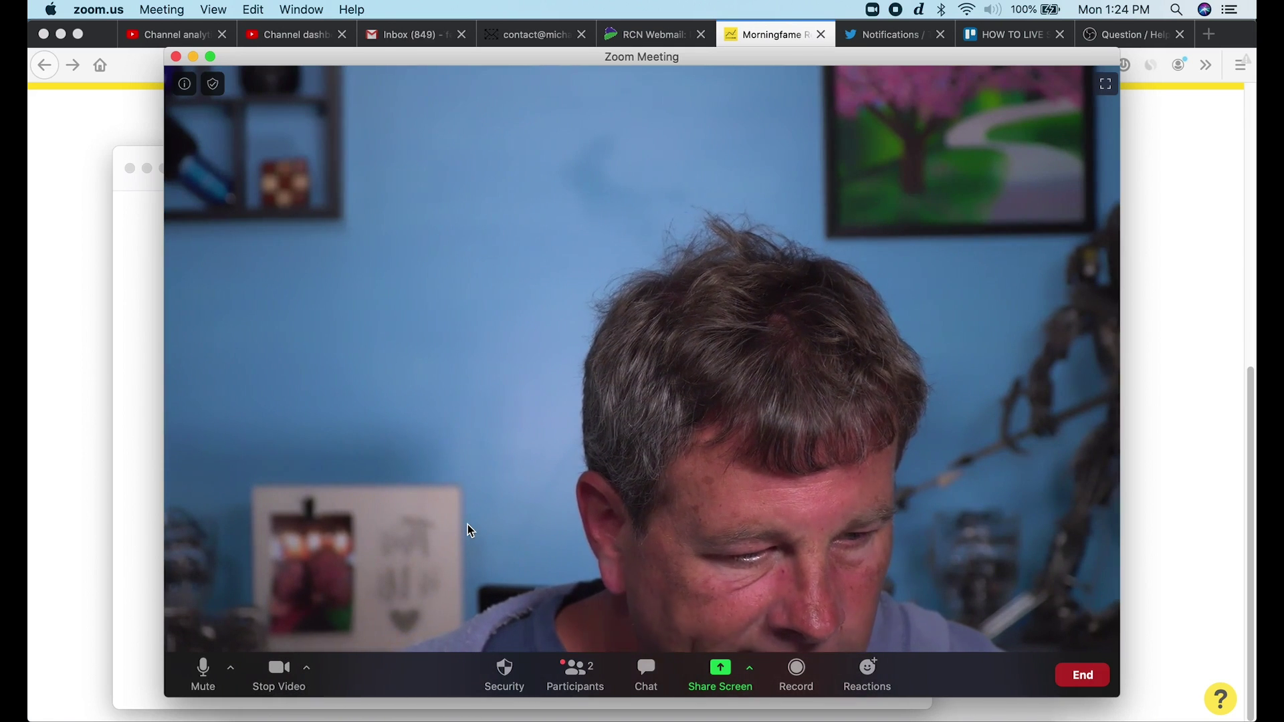
click(575, 671)
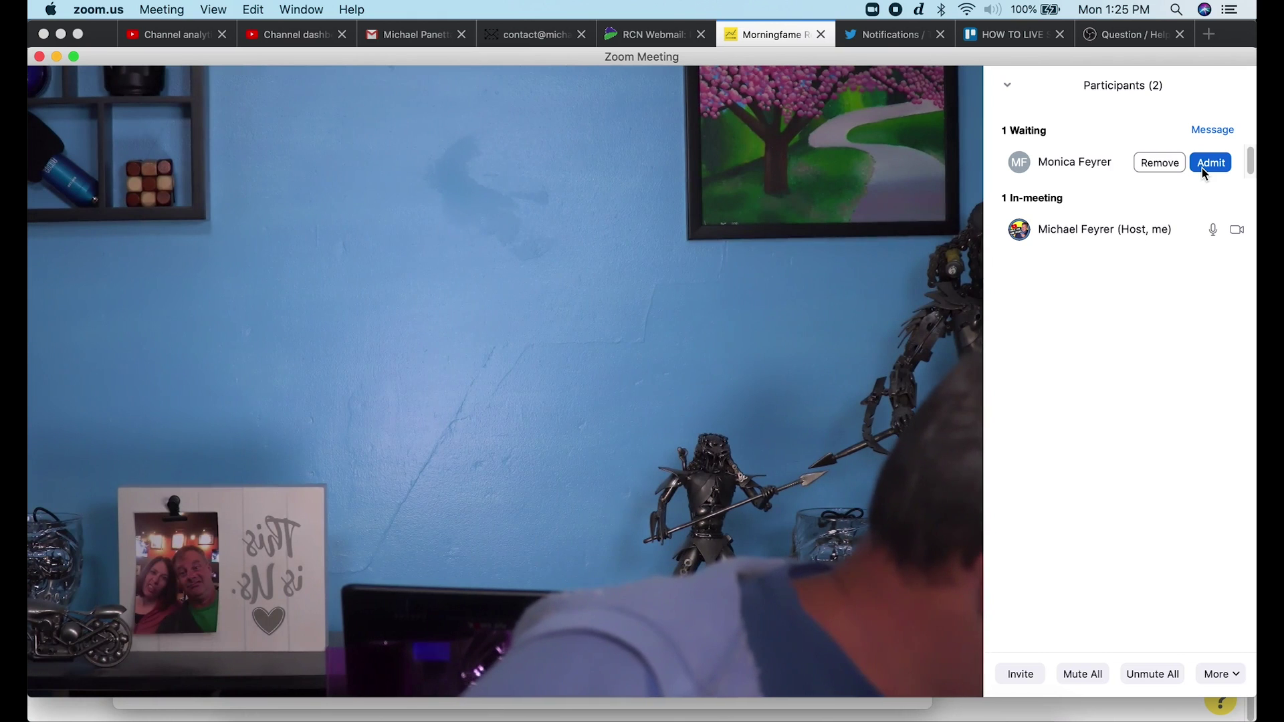
click(1227, 167)
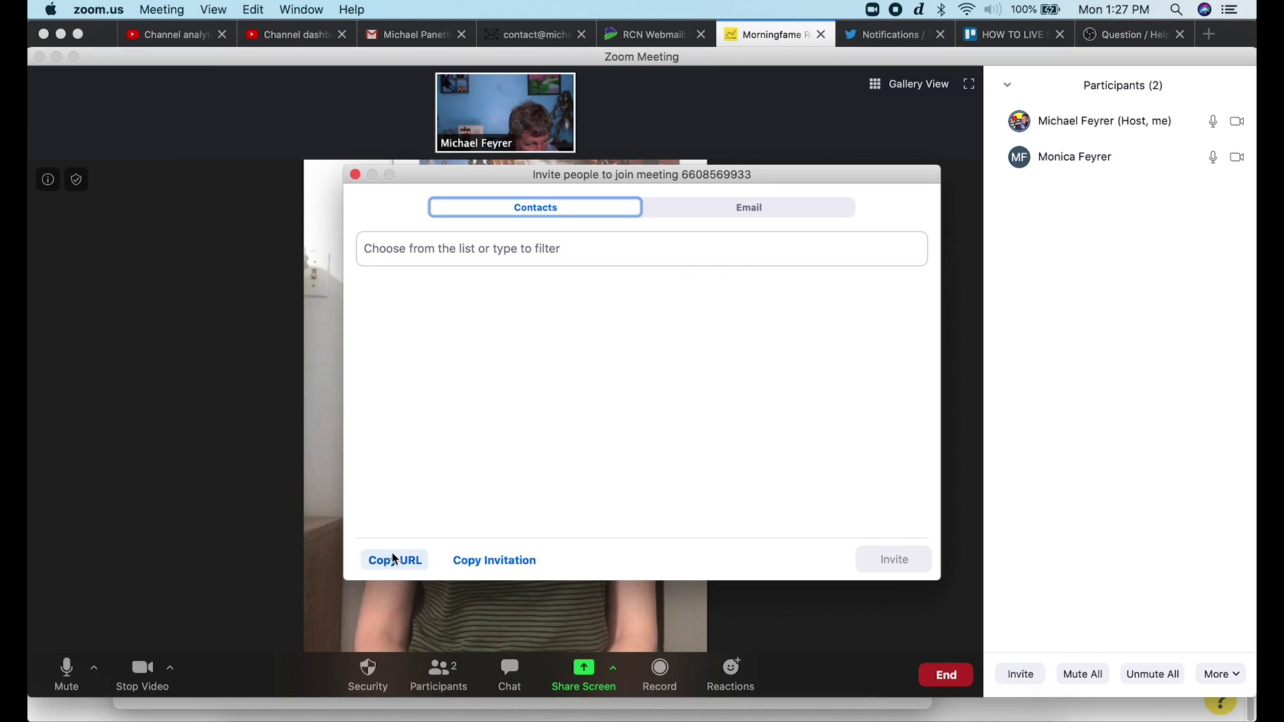
- Send 'here' and the copied meeting URL in chat, then switch Zoom to Gallery View
click(395, 559)
key(Escape)
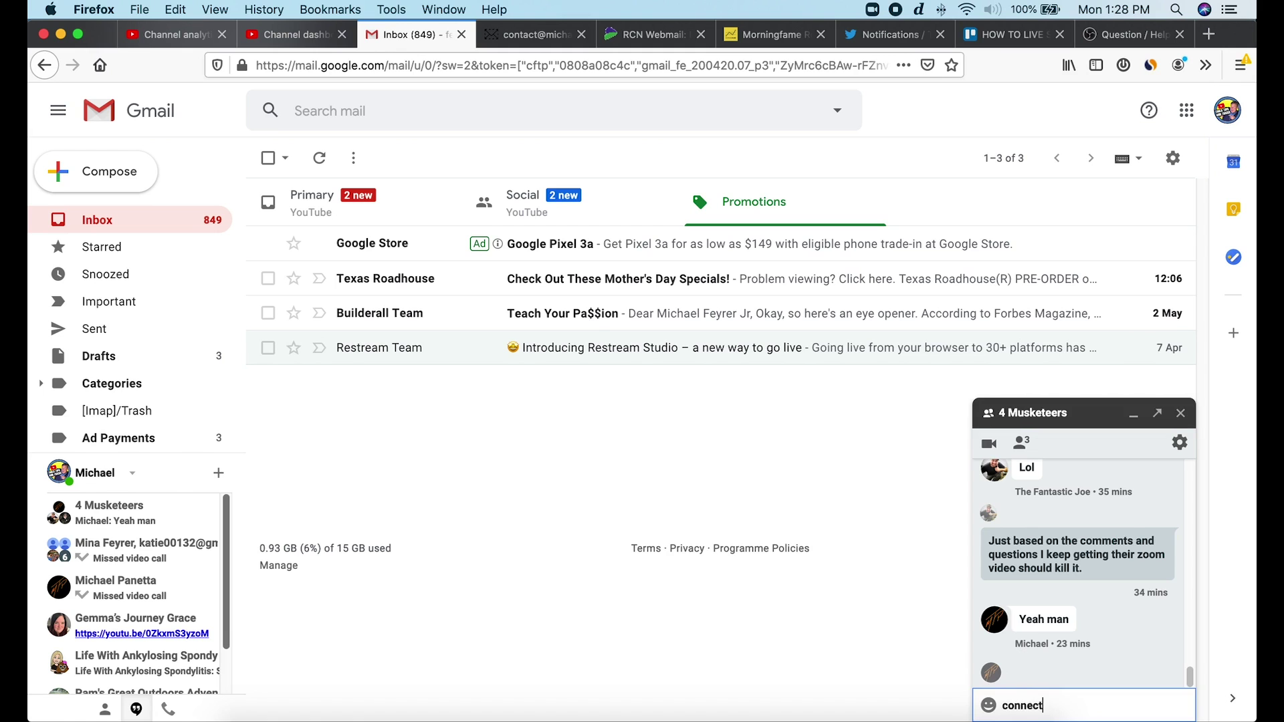
text(here)
key(Return)
key(super+v)
key(Return)
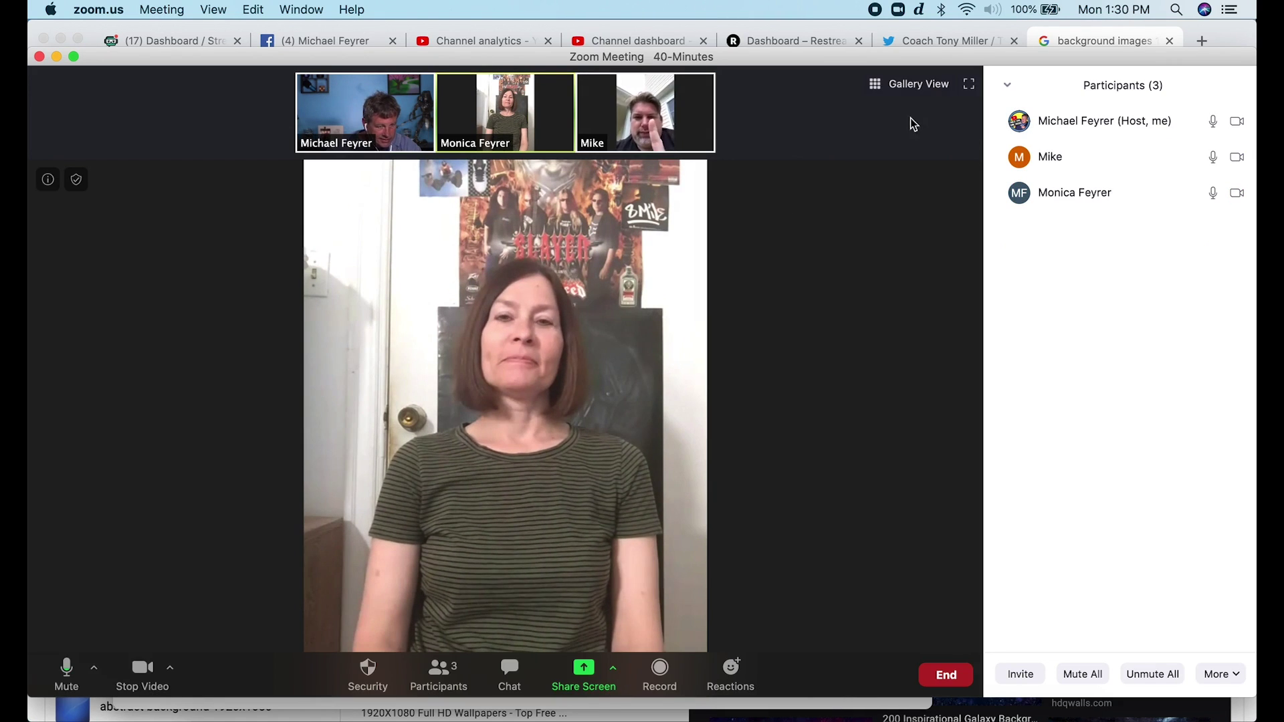
click(896, 83)
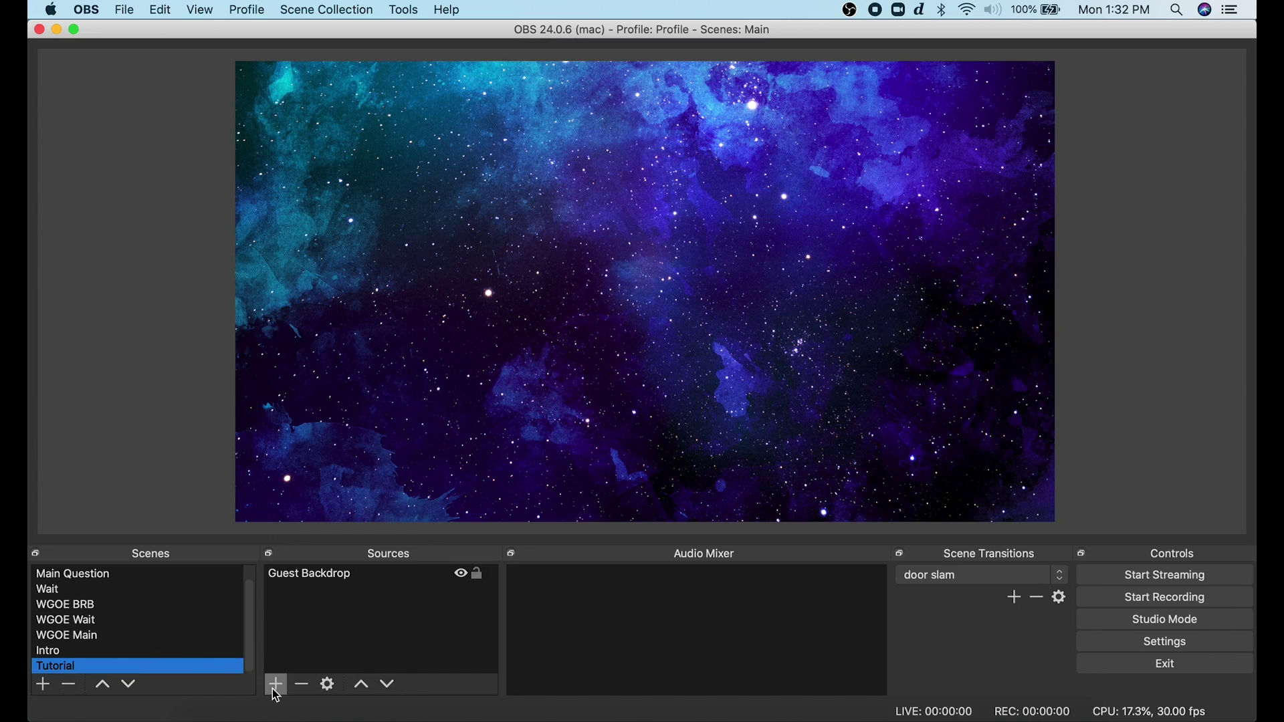
click(274, 685)
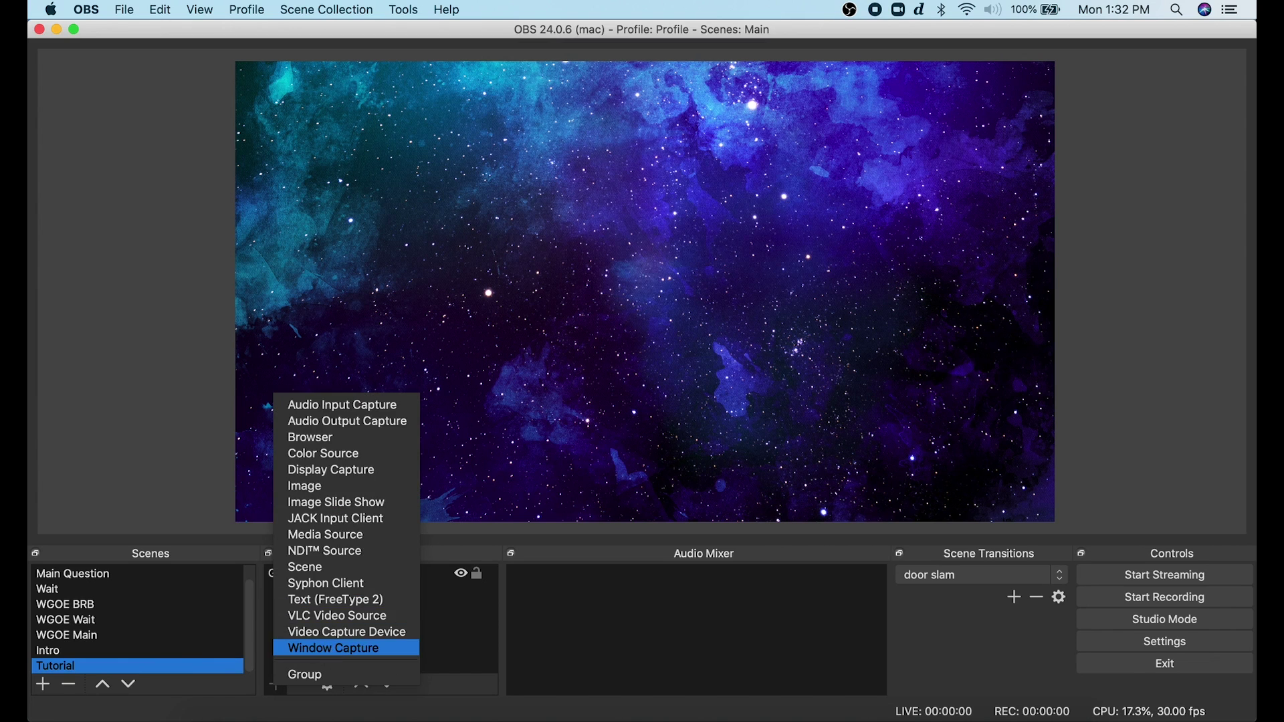
- Add a window capture source 'Zoom' targeting '[zoom.us] Zoom Meeting 40-Minutes'
click(333, 647)
text(Zoom)
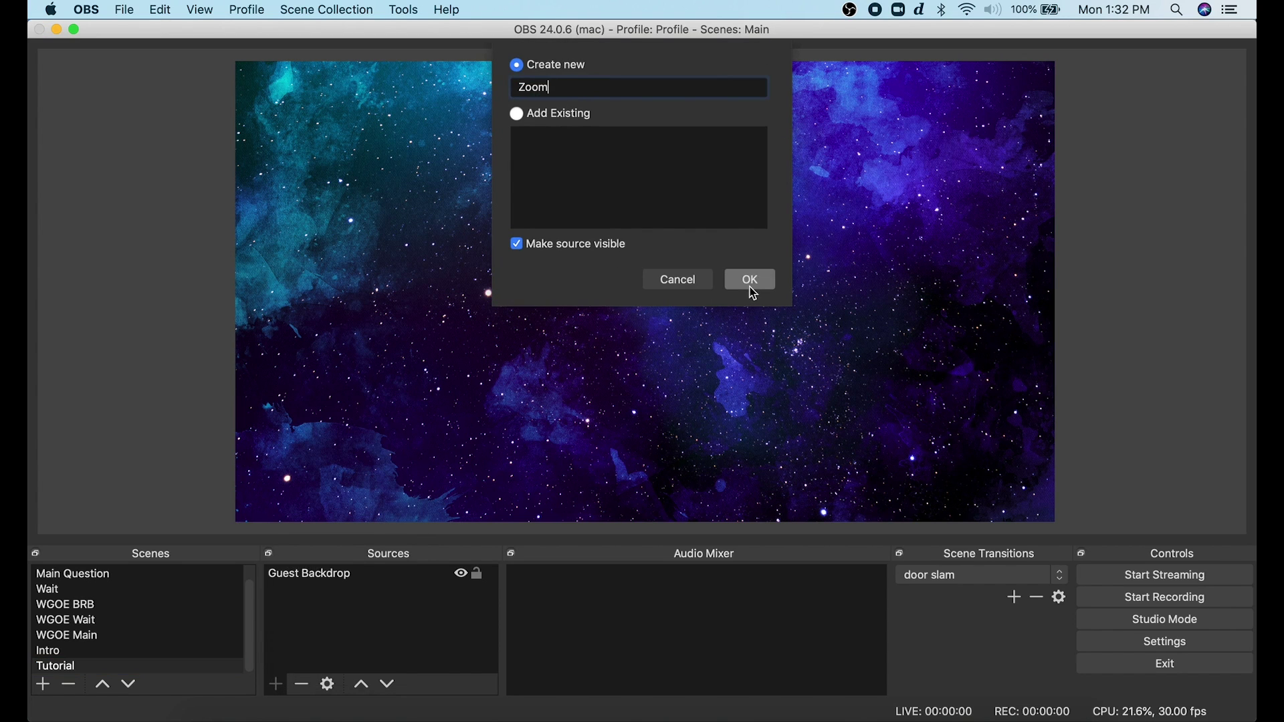
click(750, 281)
click(722, 450)
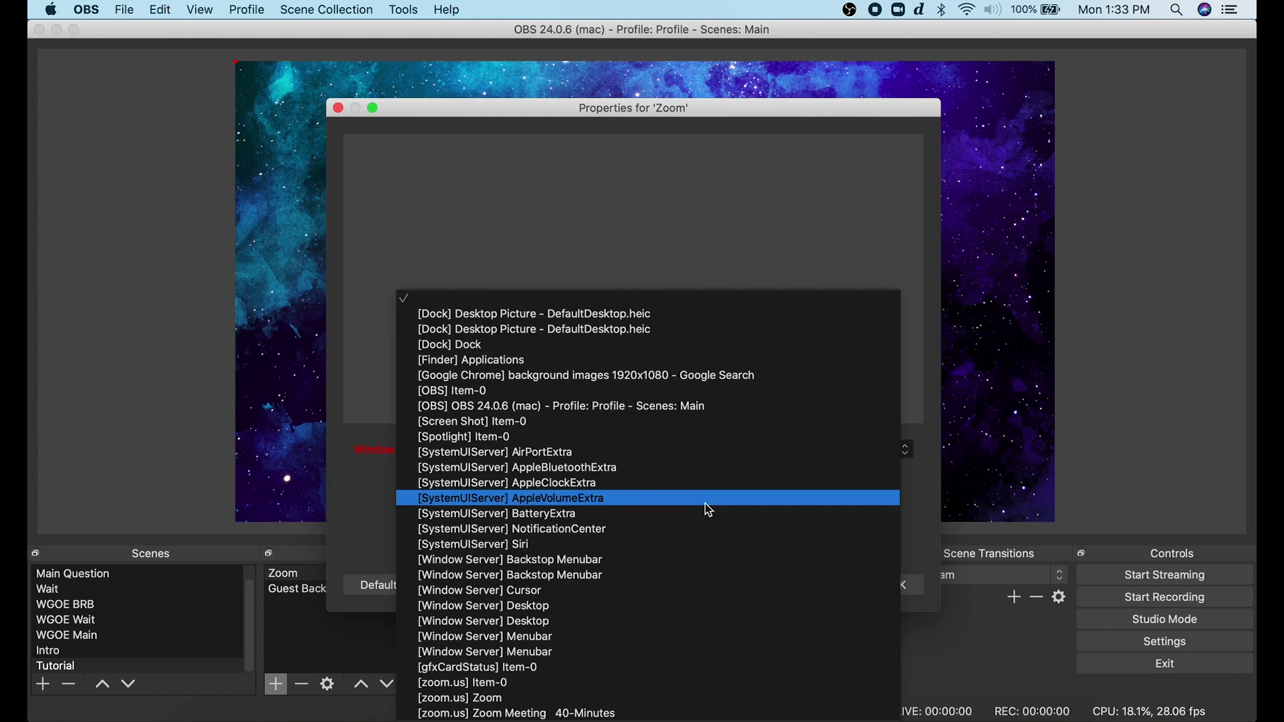
click(708, 698)
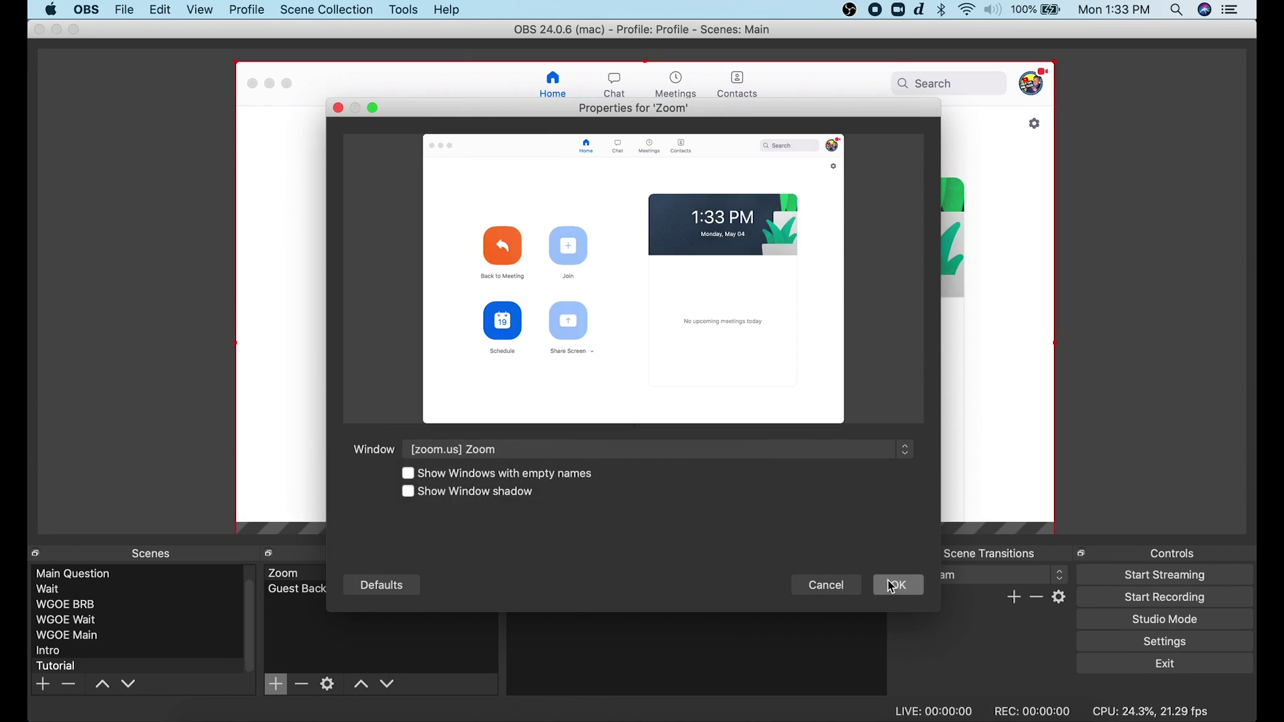
click(888, 457)
click(649, 465)
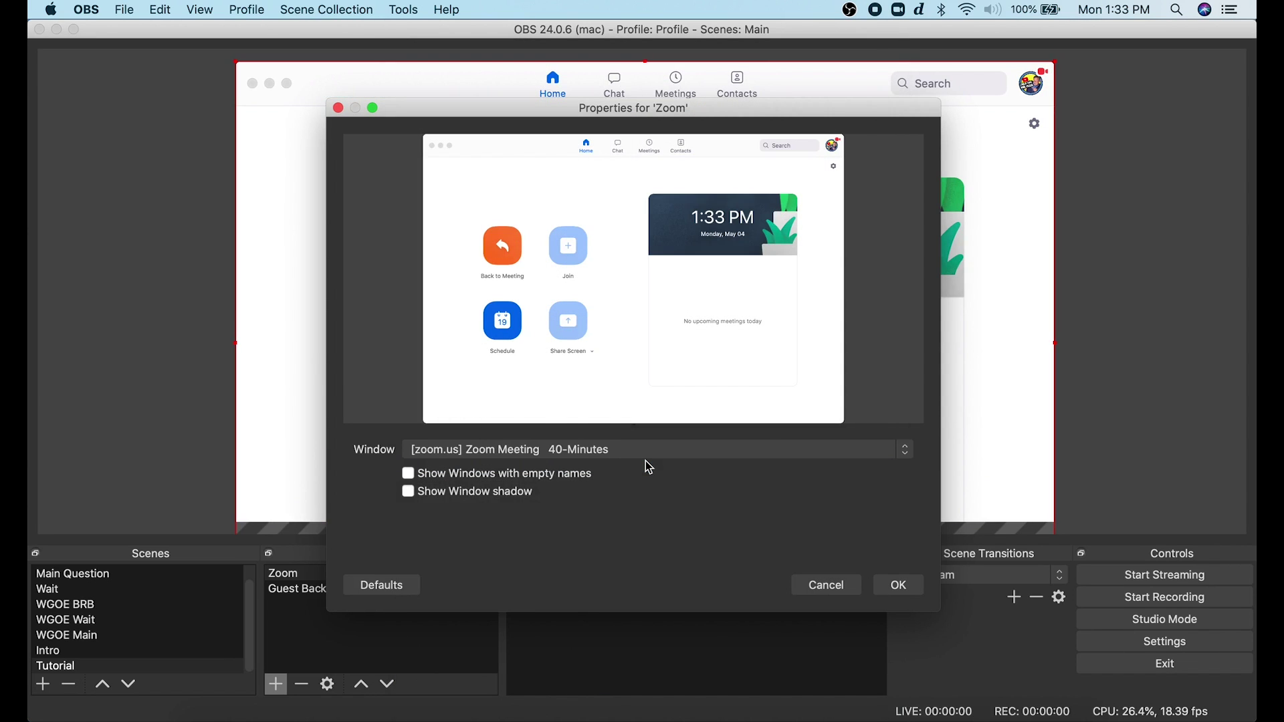
key(Return)
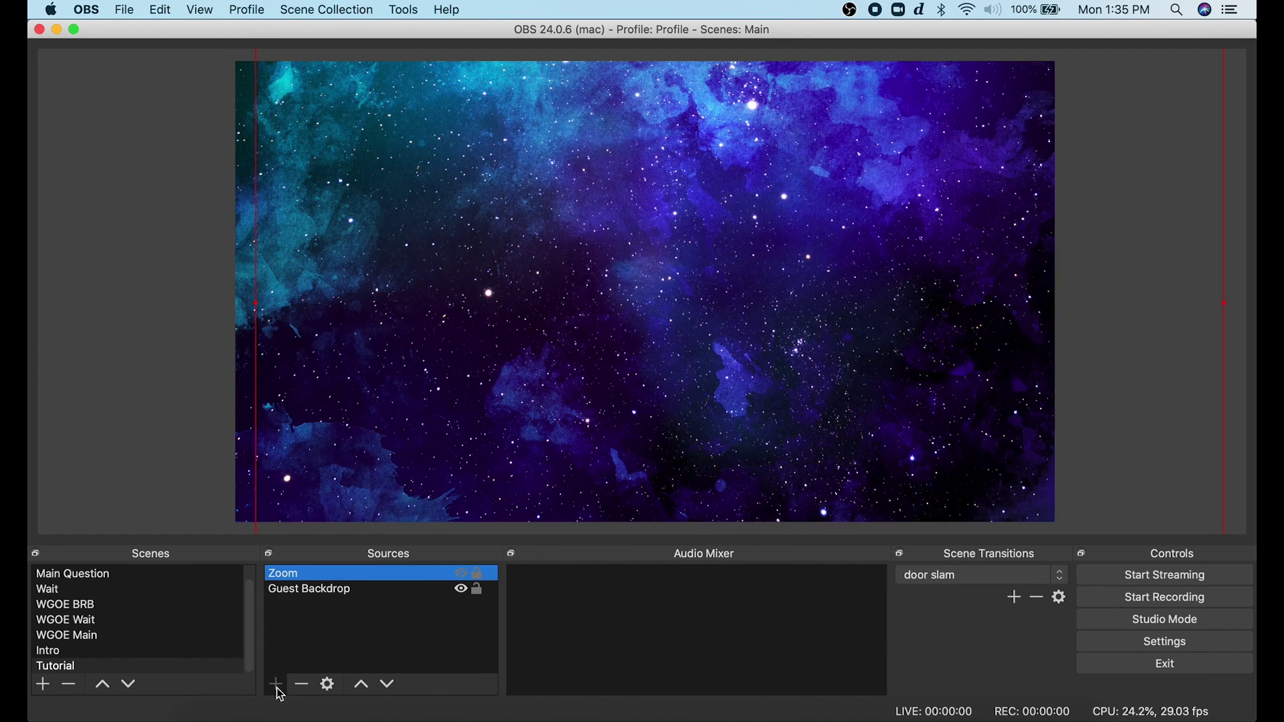
- Add the existing ME Video camera as a Video Capture Device source
click(275, 684)
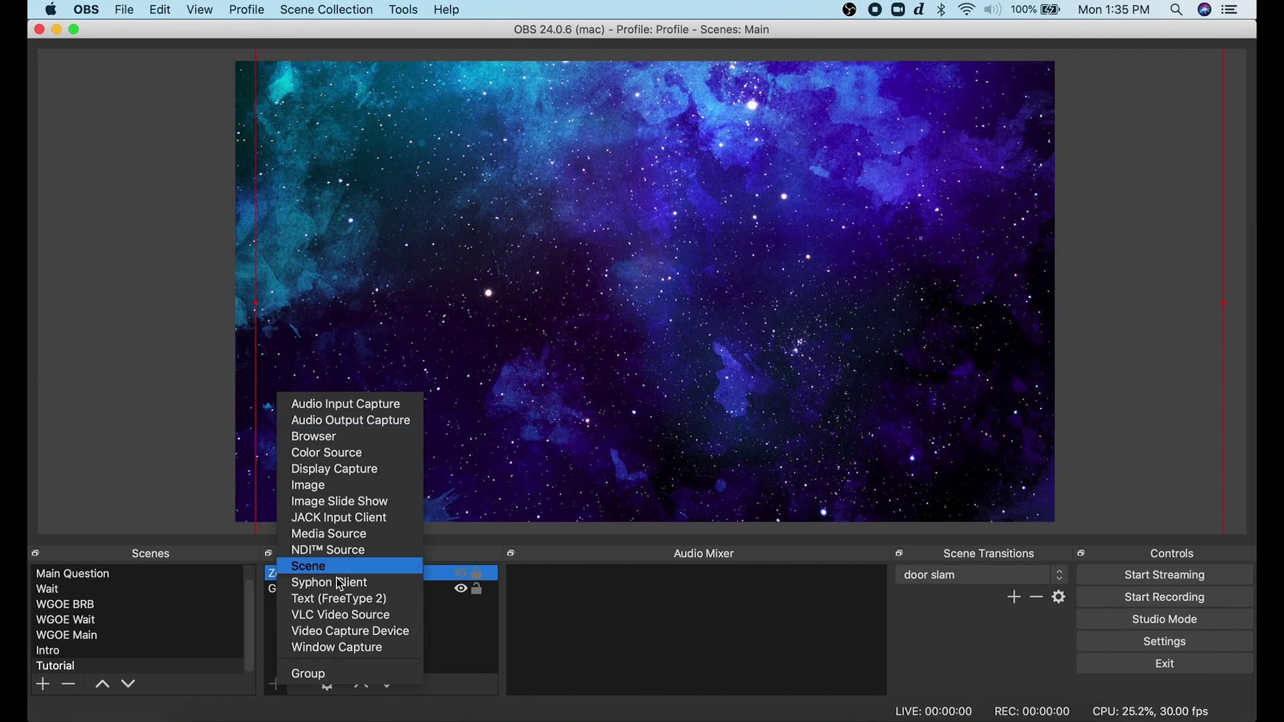
click(351, 631)
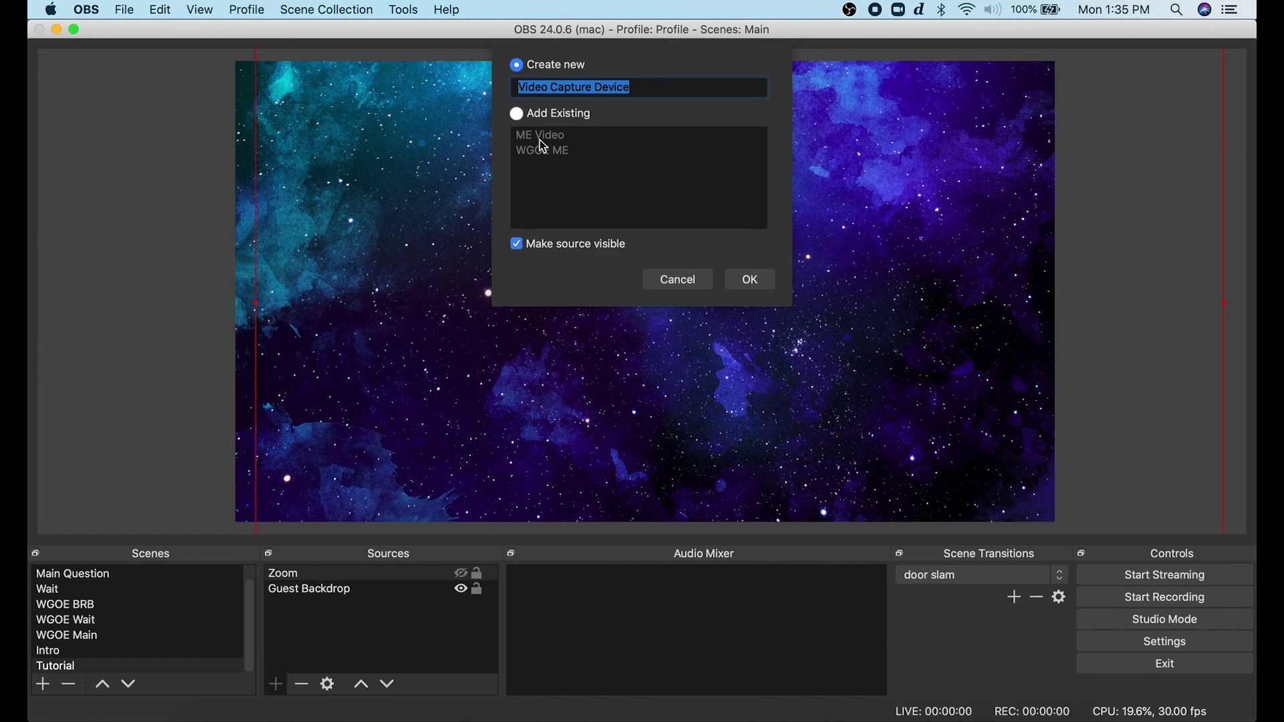
click(539, 140)
click(749, 279)
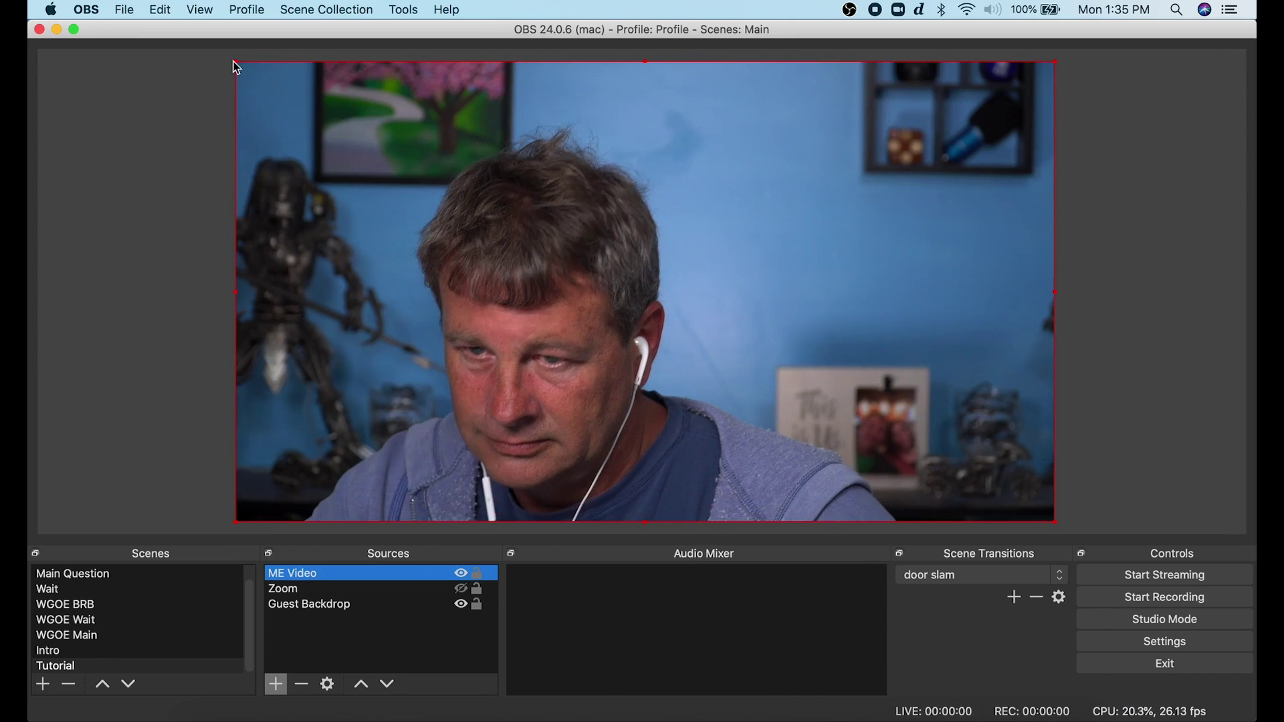
- Scale and crop the ME Video box into the top-left corner, then show Zoom again
drag(236, 67, 731, 338)
drag(886, 405, 499, 162)
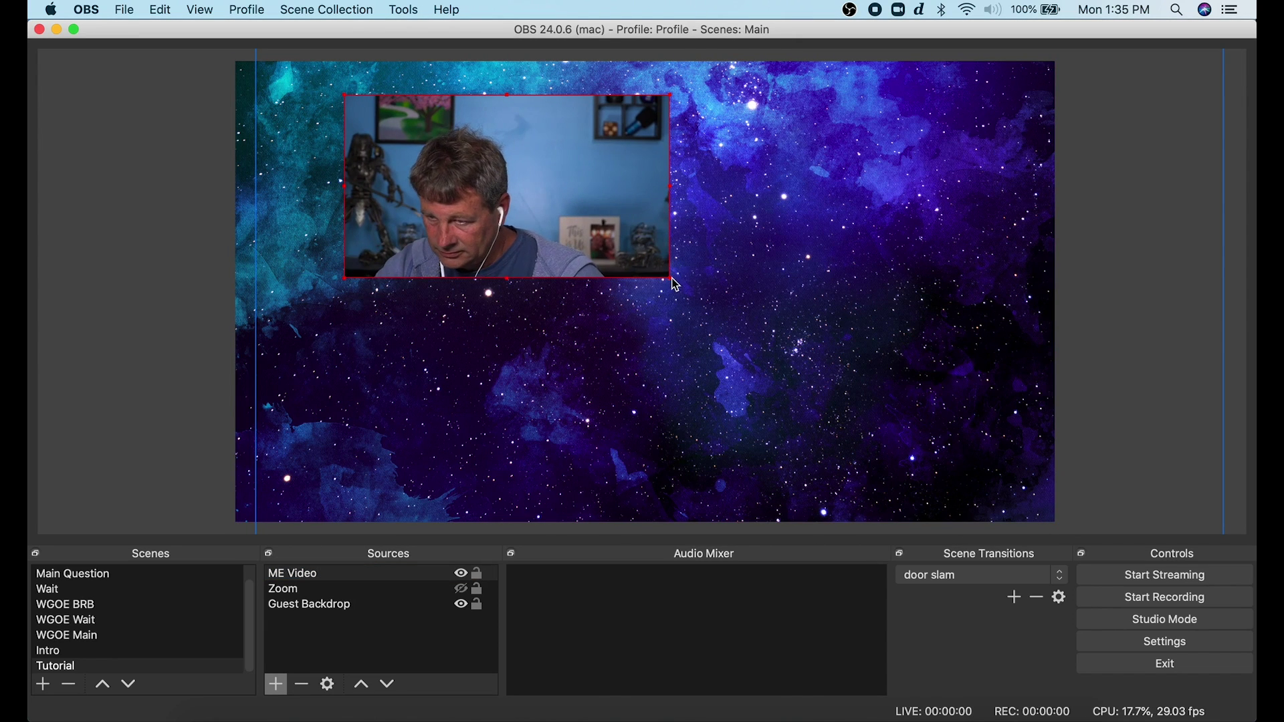
drag(674, 284, 814, 359)
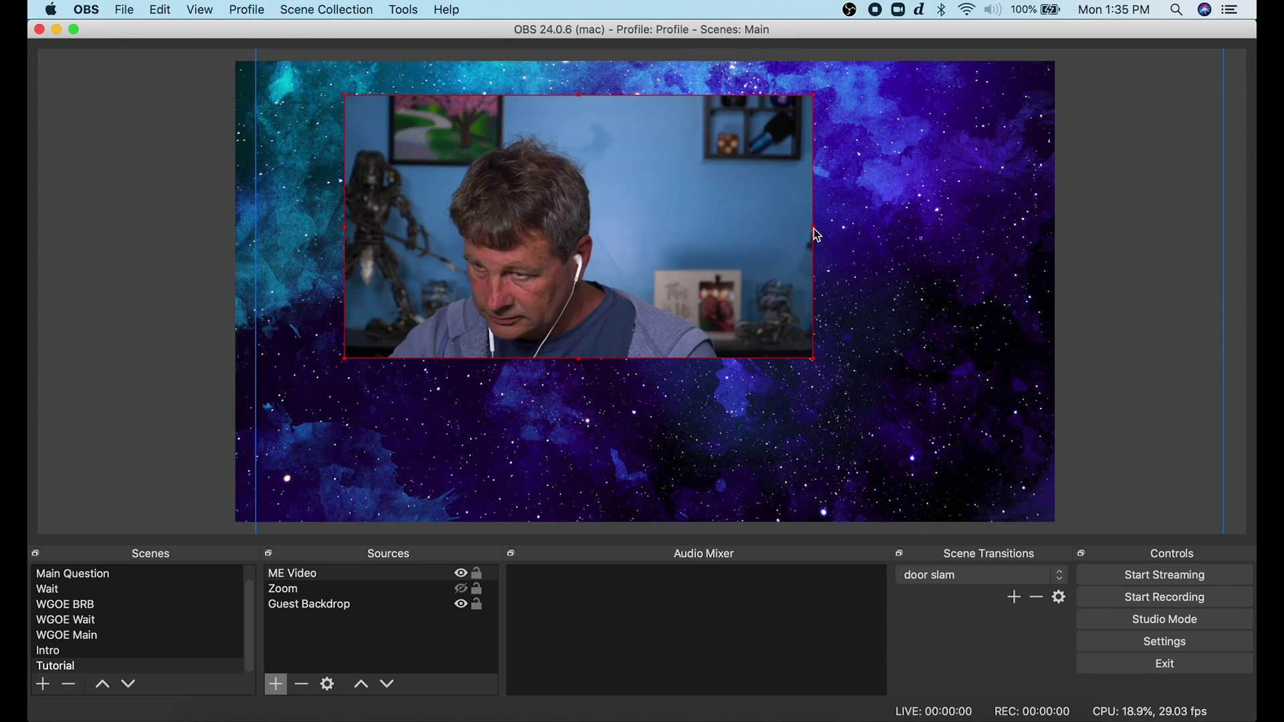
drag(816, 234, 660, 252)
drag(344, 226, 361, 226)
drag(555, 306, 482, 289)
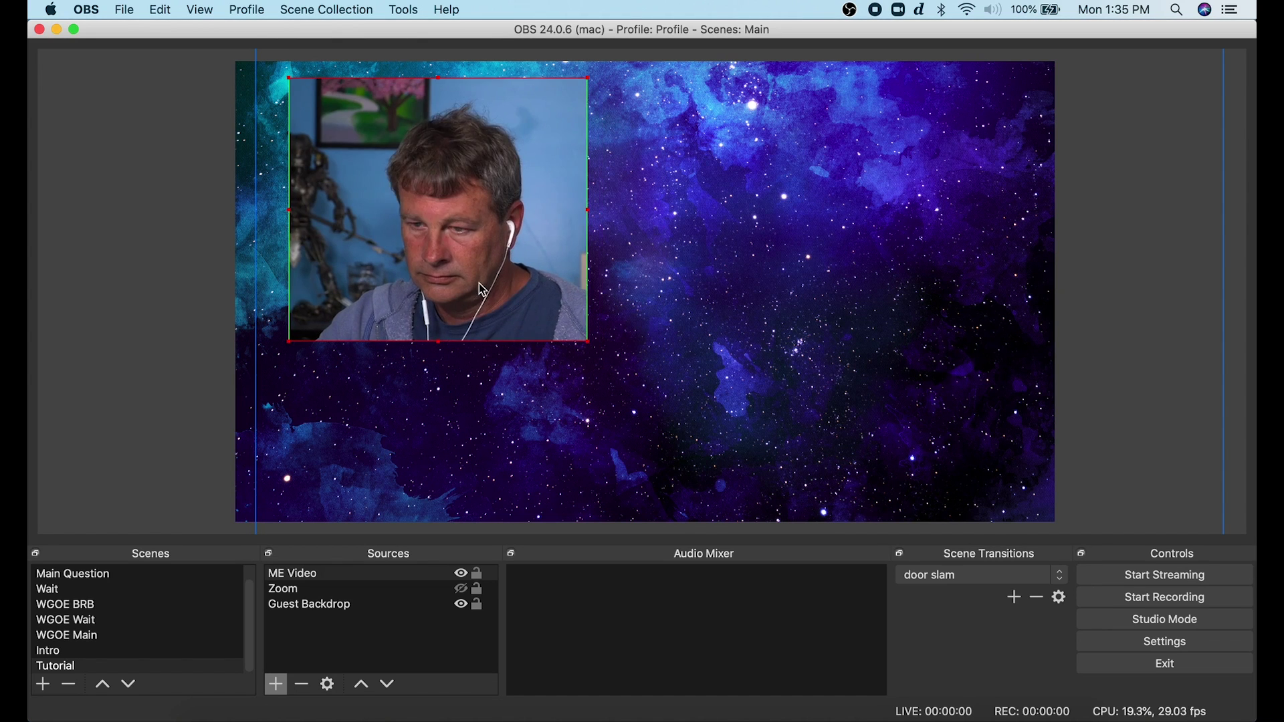
drag(588, 212, 593, 215)
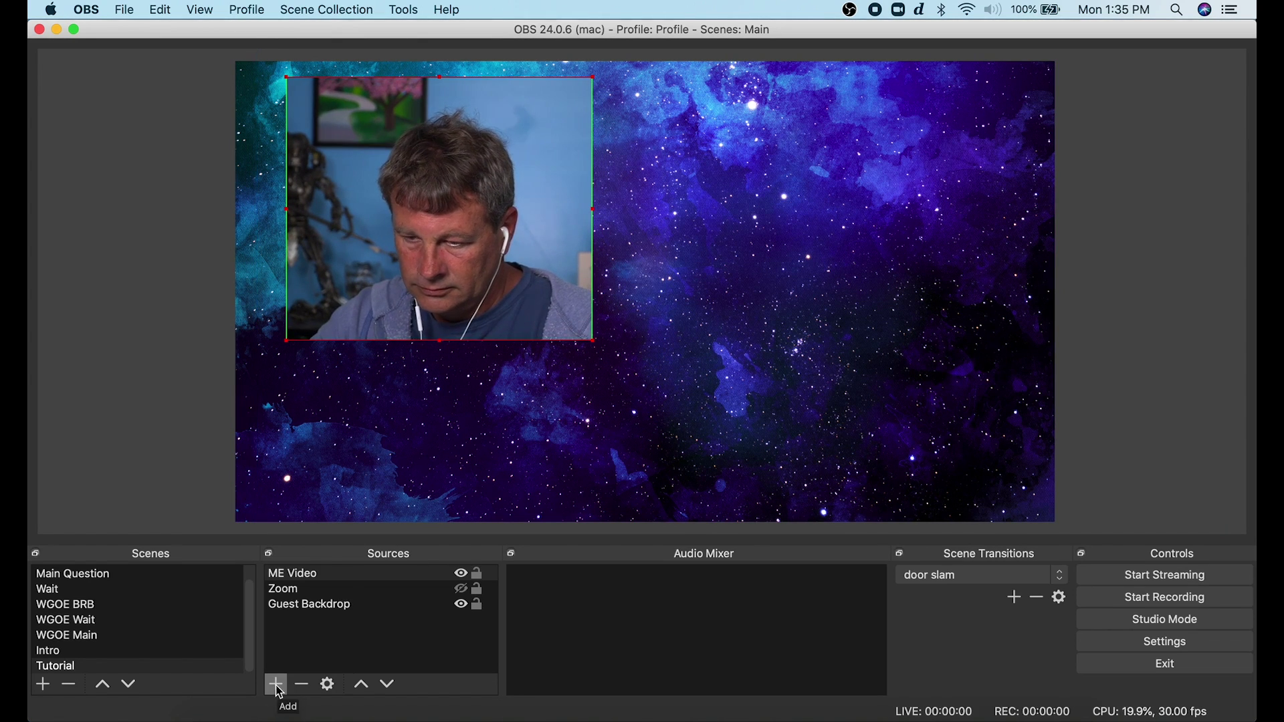
click(294, 573)
click(461, 589)
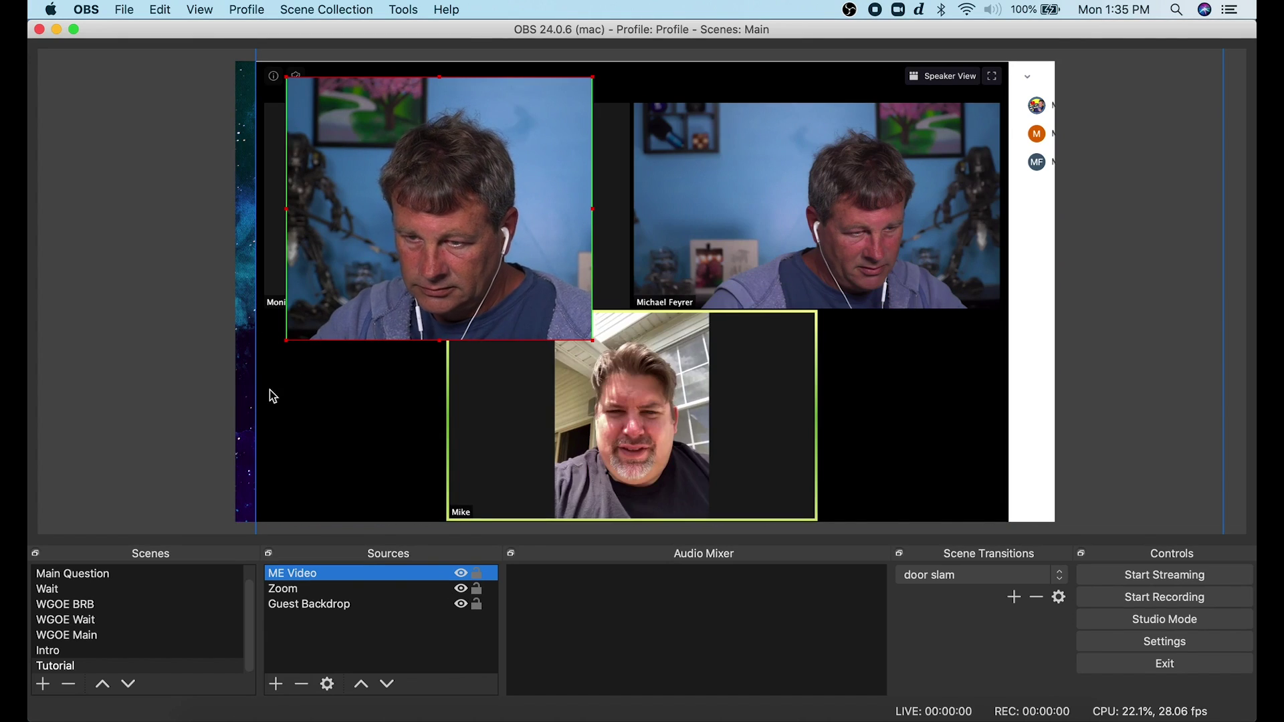
- Shrink the Zoom capture and crop it down to the outdoor guest's camera tile
drag(493, 401, 623, 402)
drag(672, 474, 602, 187)
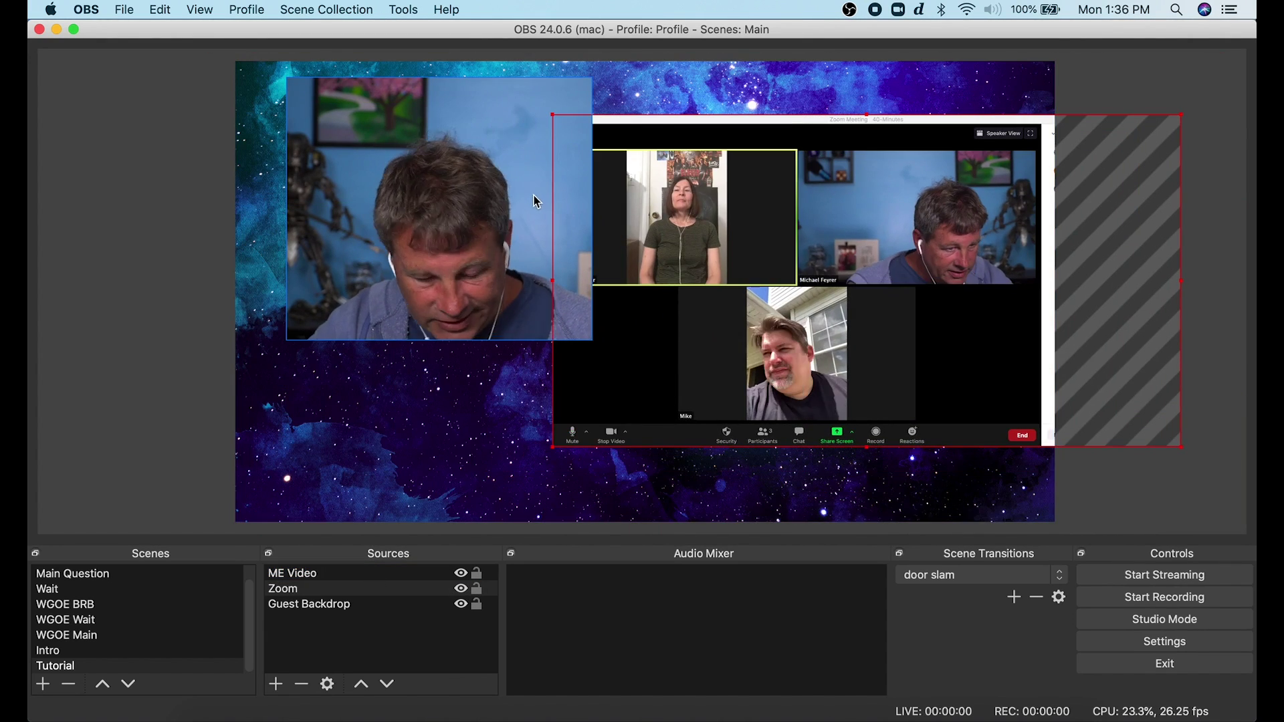
drag(552, 281, 748, 308)
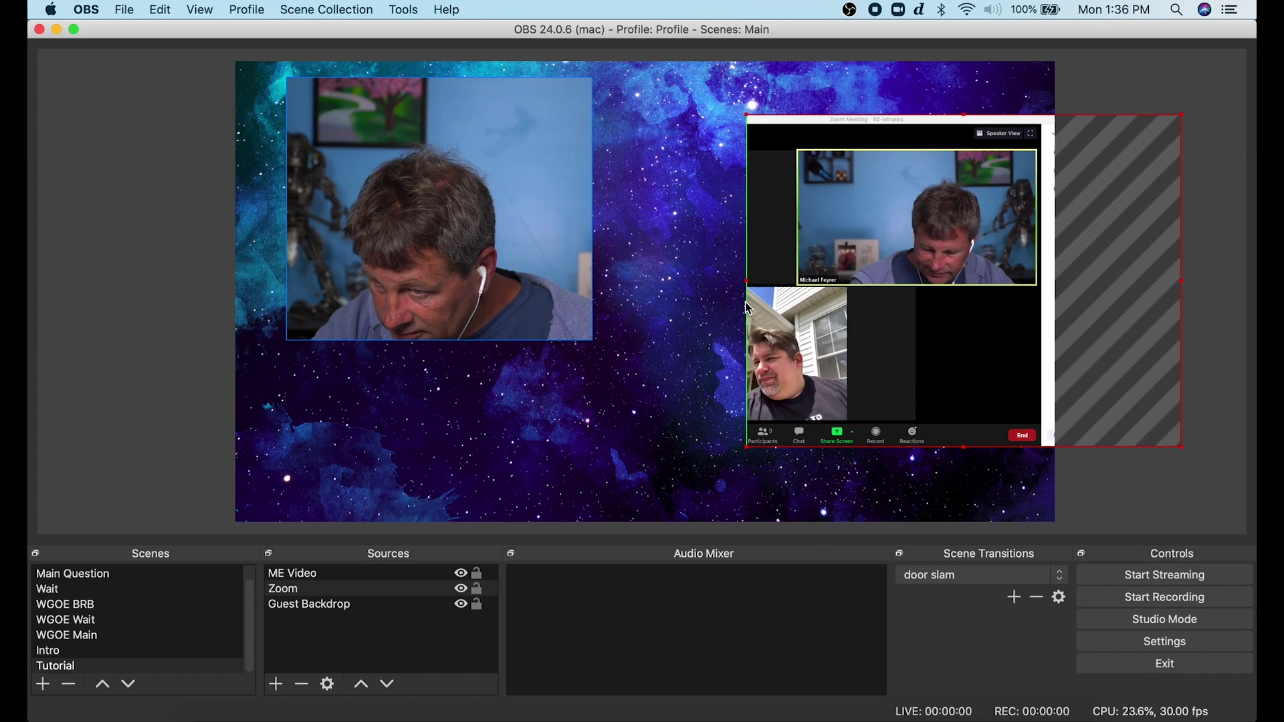
drag(1182, 281, 851, 324)
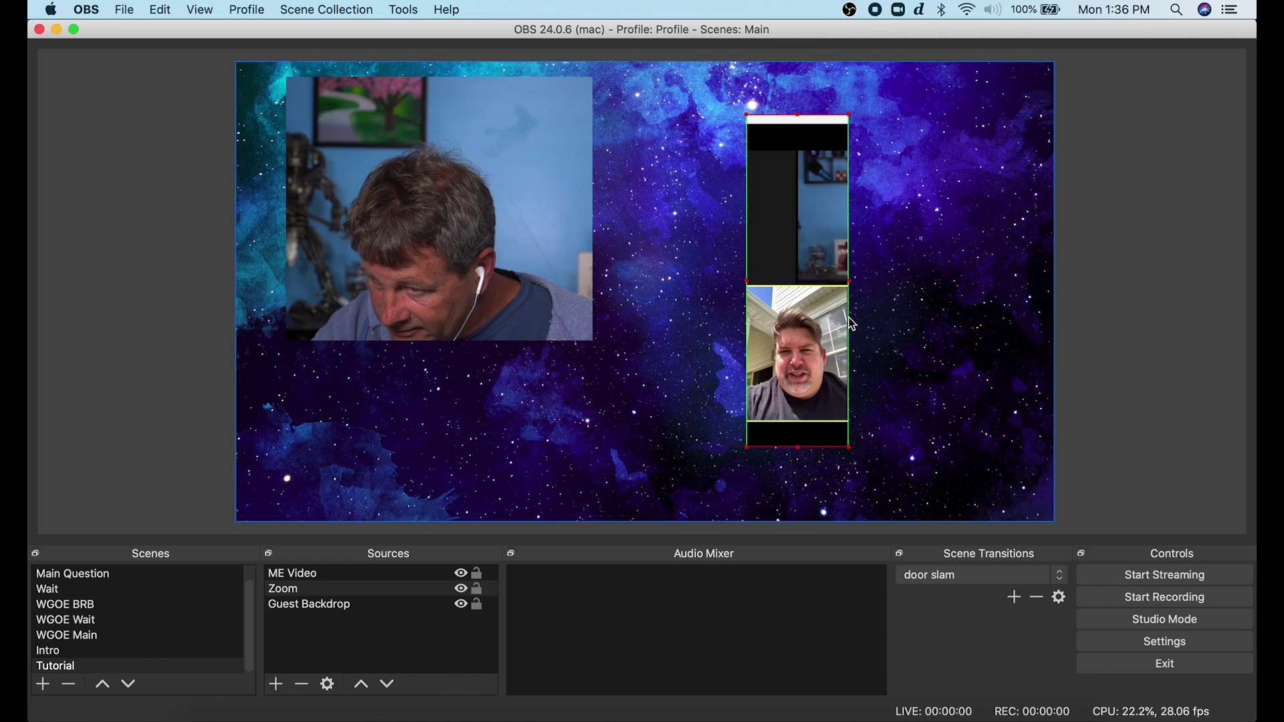
drag(800, 114, 808, 286)
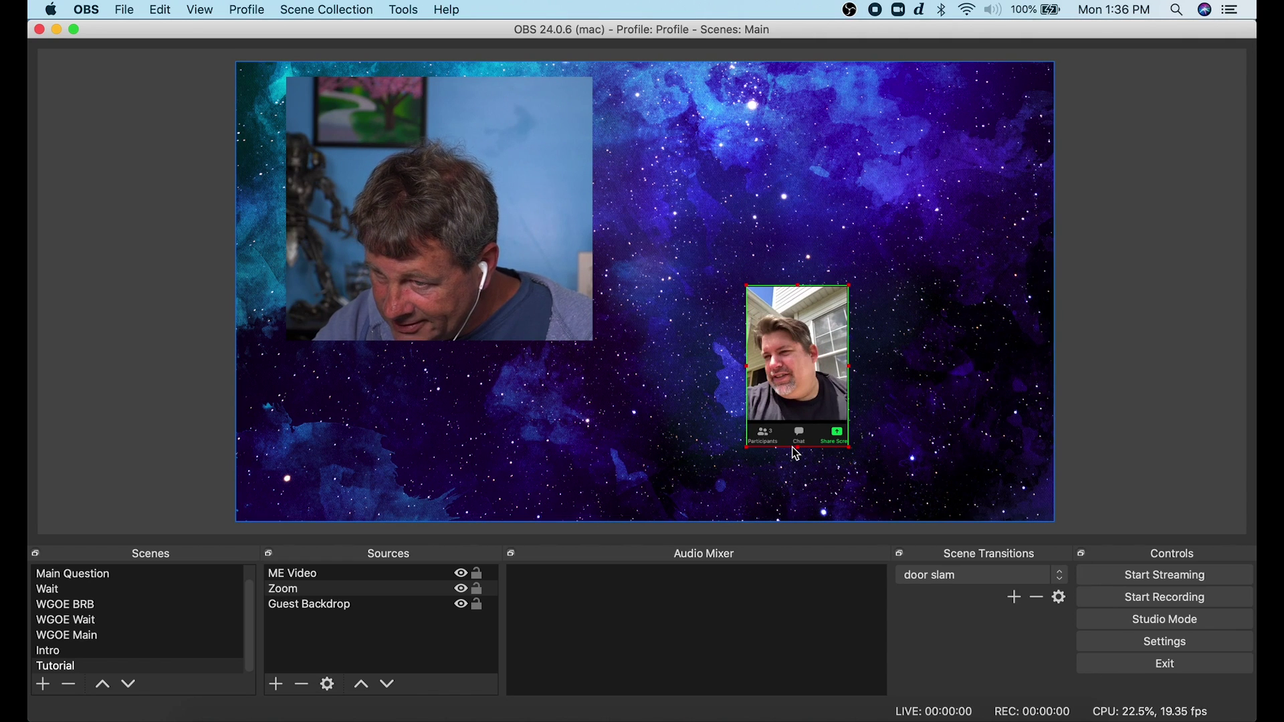
drag(798, 447, 797, 430)
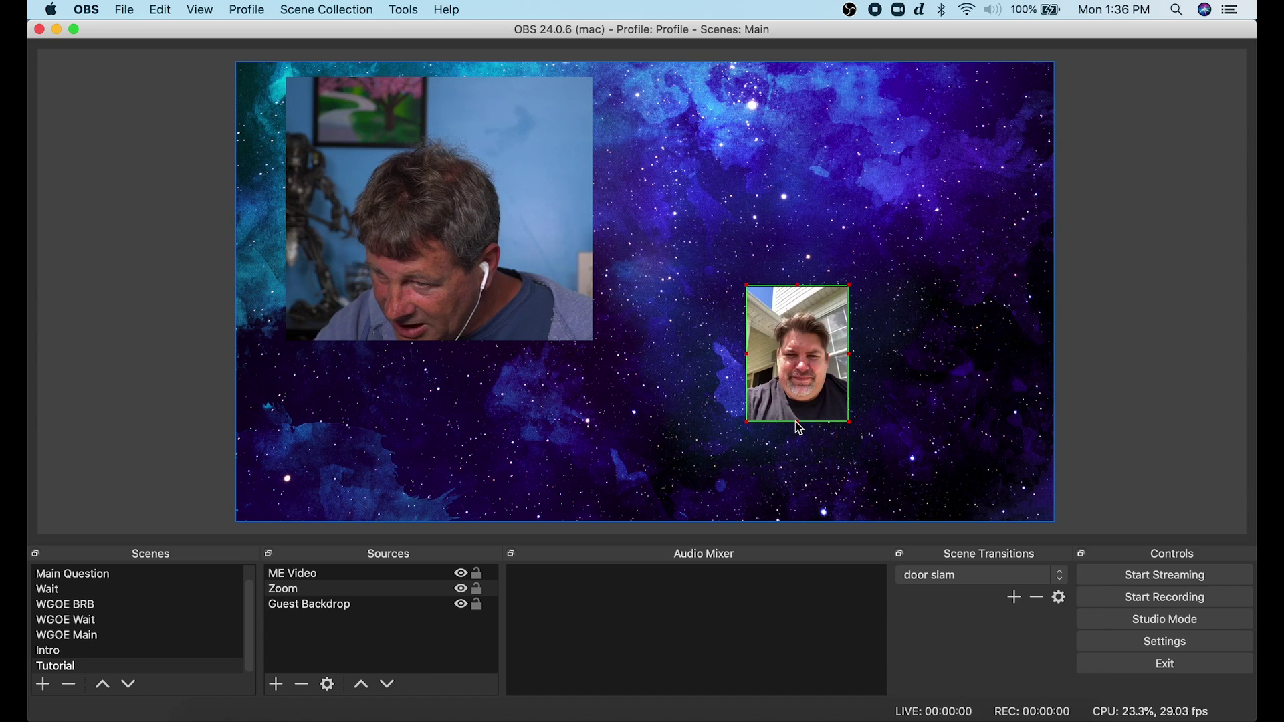
- Move the outdoor guest's tile to the top-right of the canvas
drag(801, 392, 863, 352)
drag(790, 294, 950, 281)
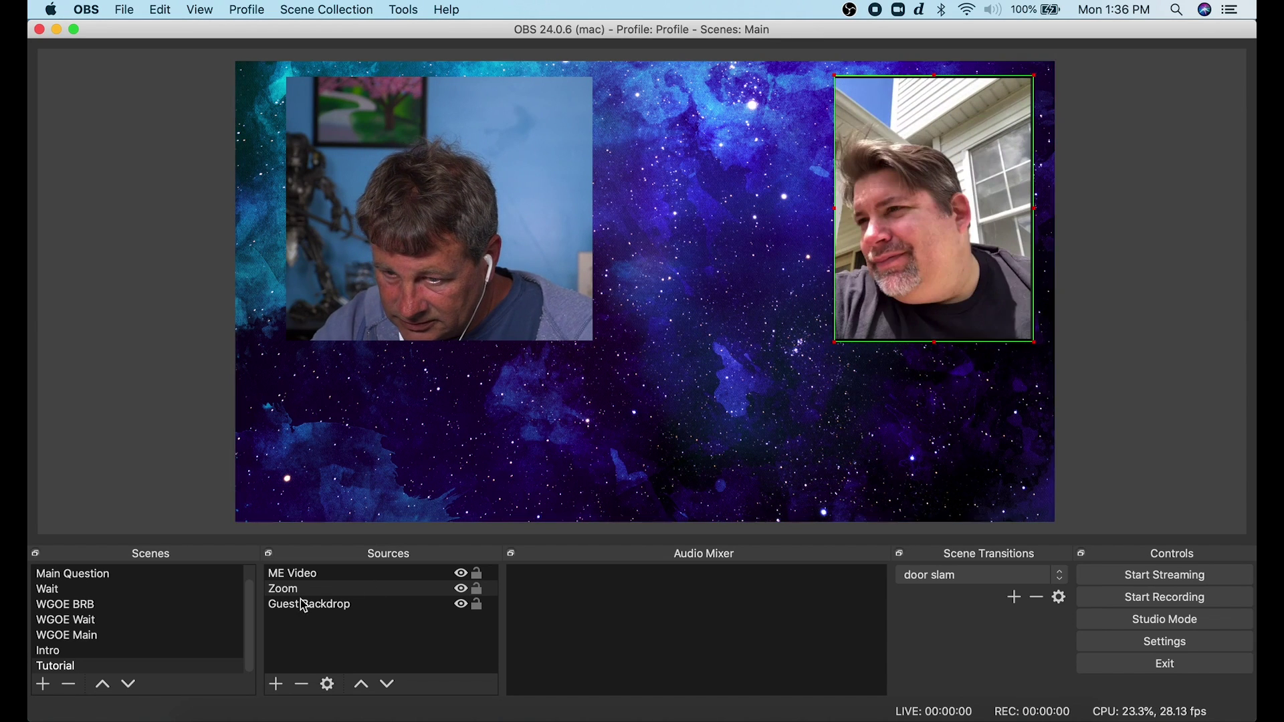
click(276, 685)
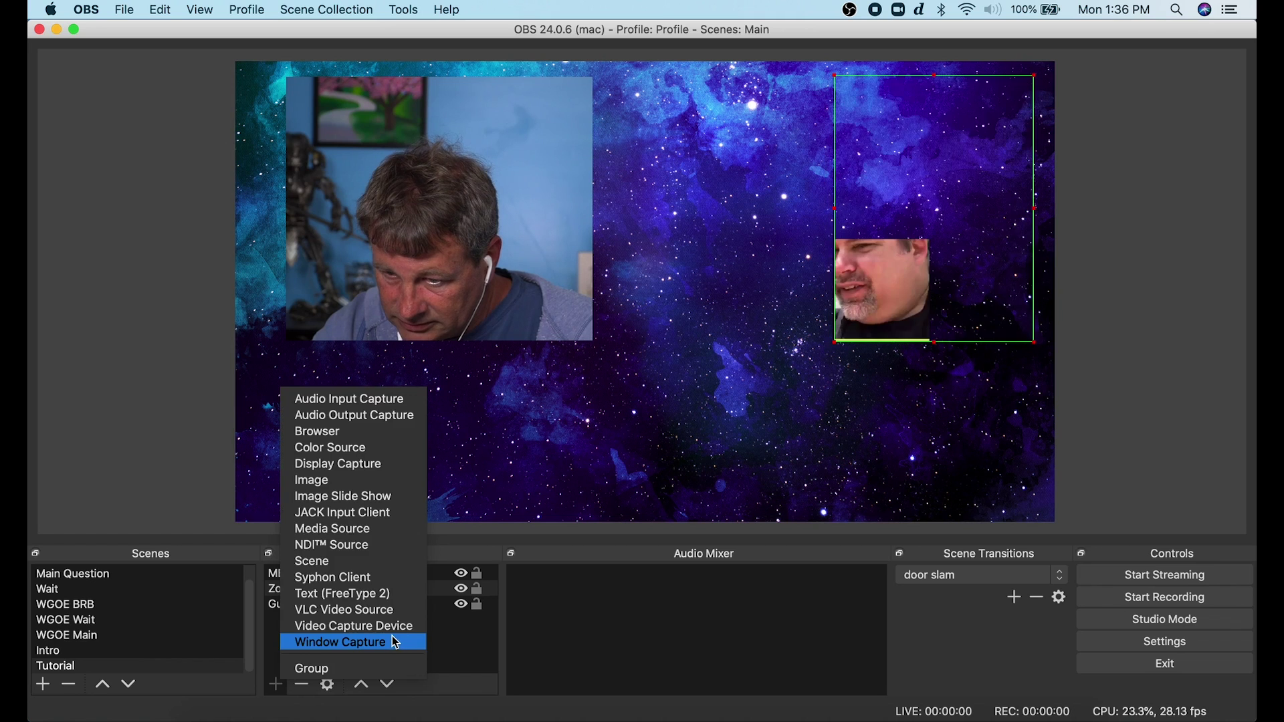
- Add the existing Zoom window capture to the scene again and shrink it
click(341, 643)
click(516, 114)
click(528, 136)
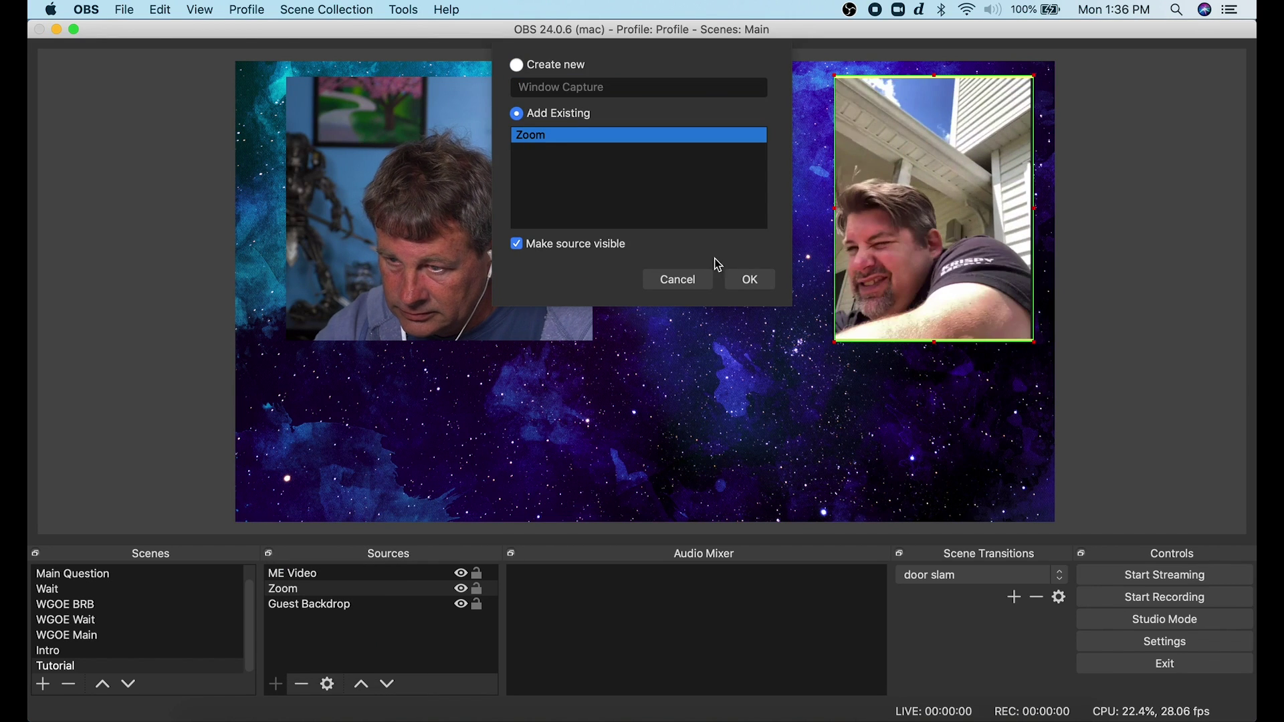
click(742, 279)
drag(655, 105, 328, 230)
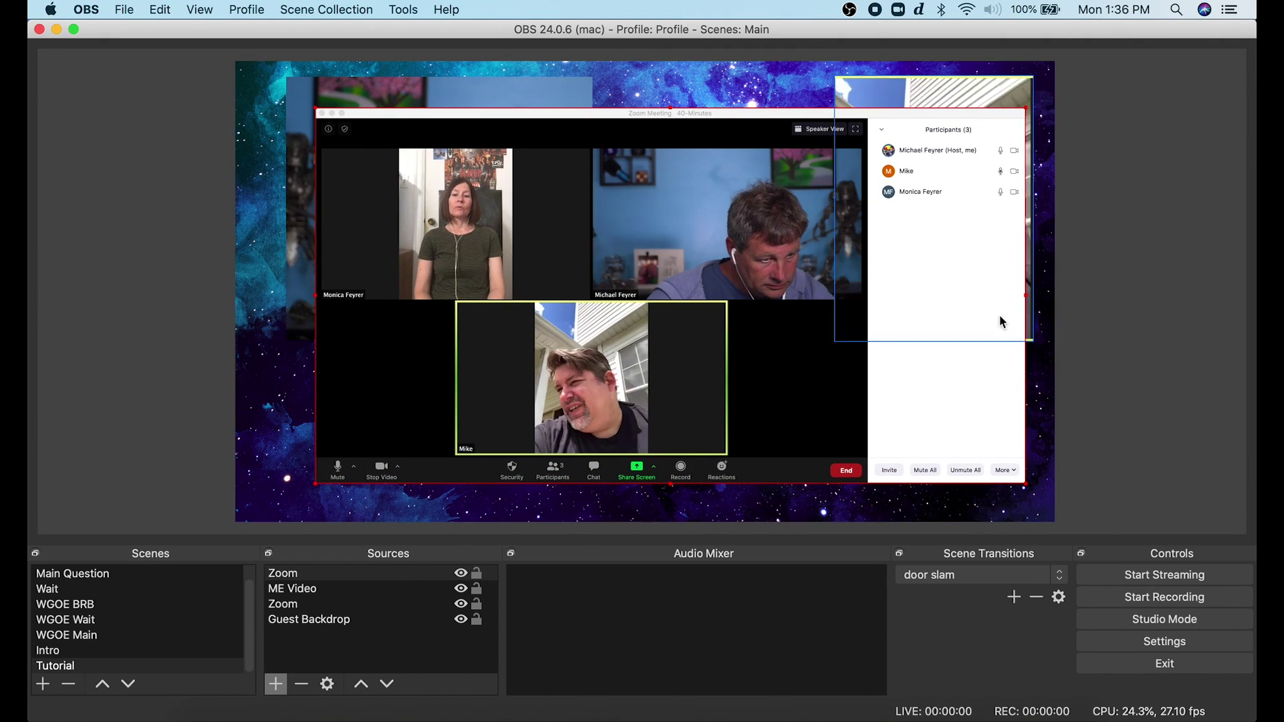
- Crop the new Zoom capture down to the woman's video tile
drag(317, 297, 398, 315)
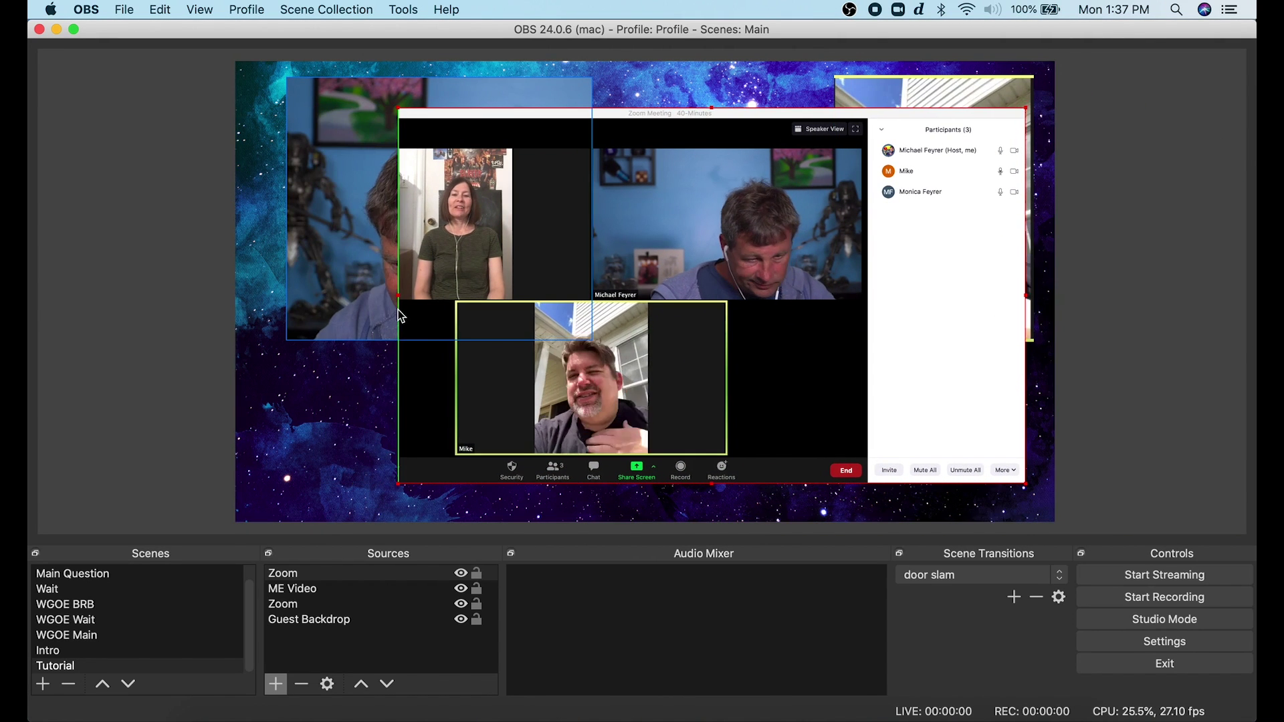
drag(712, 482, 643, 302)
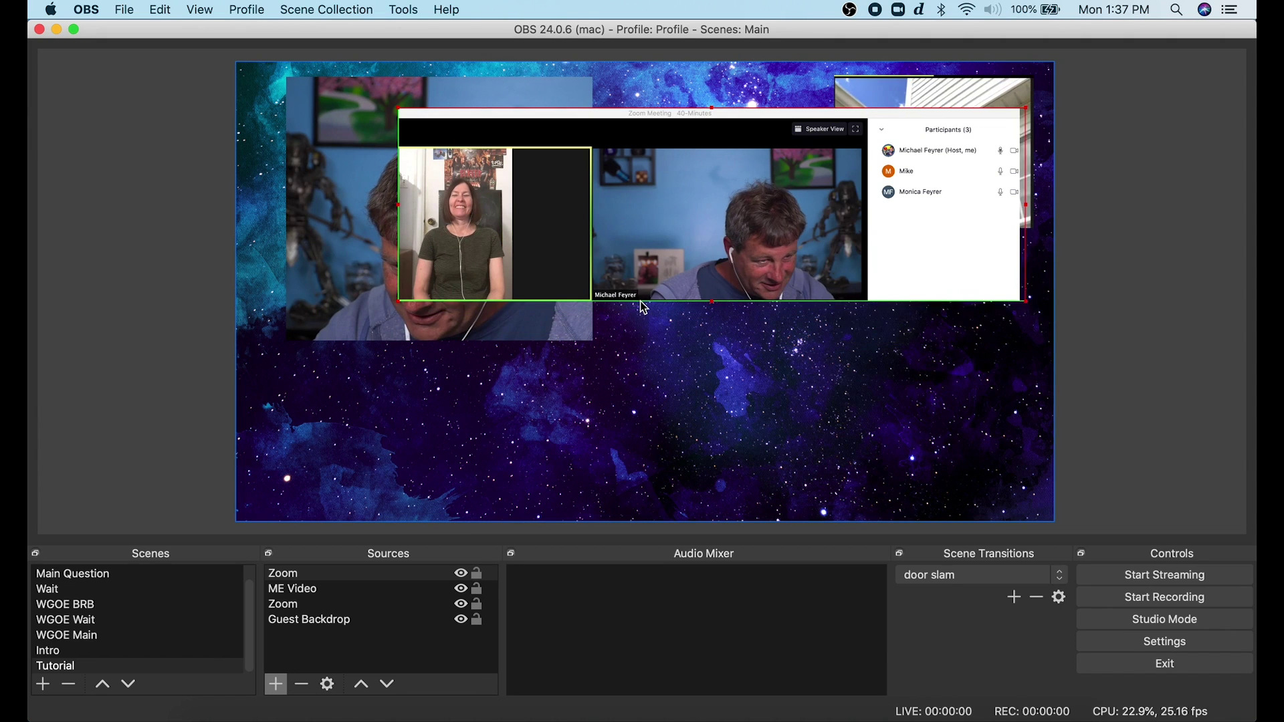
drag(1025, 204, 514, 237)
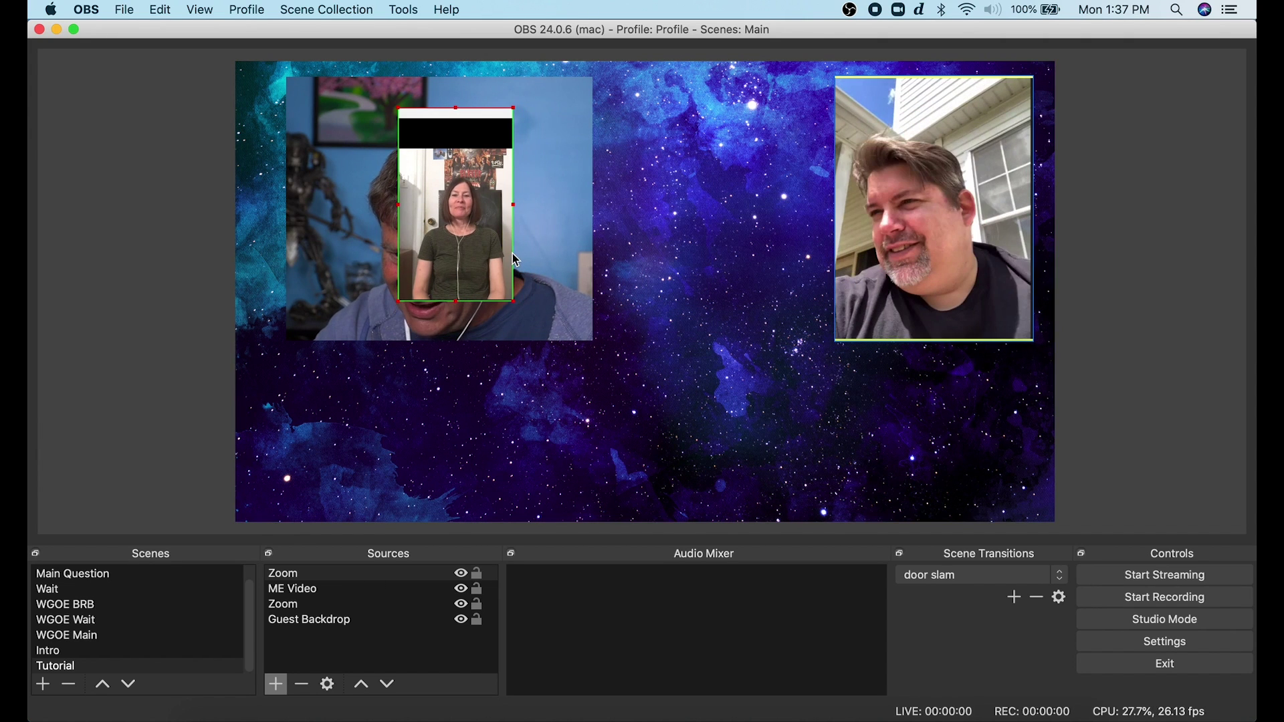
drag(456, 108, 456, 147)
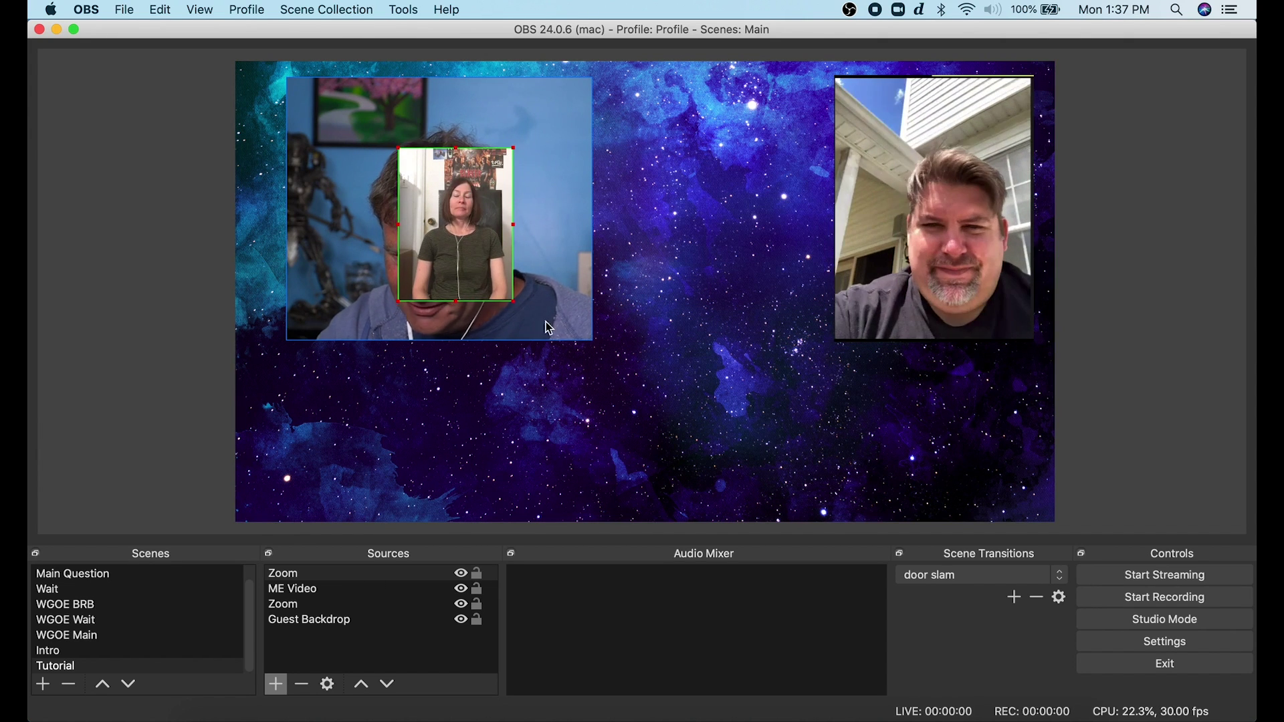
- Enlarge the woman's tile at the bottom-left and shift the outdoor guest's tile left and down
drag(513, 301, 817, 343)
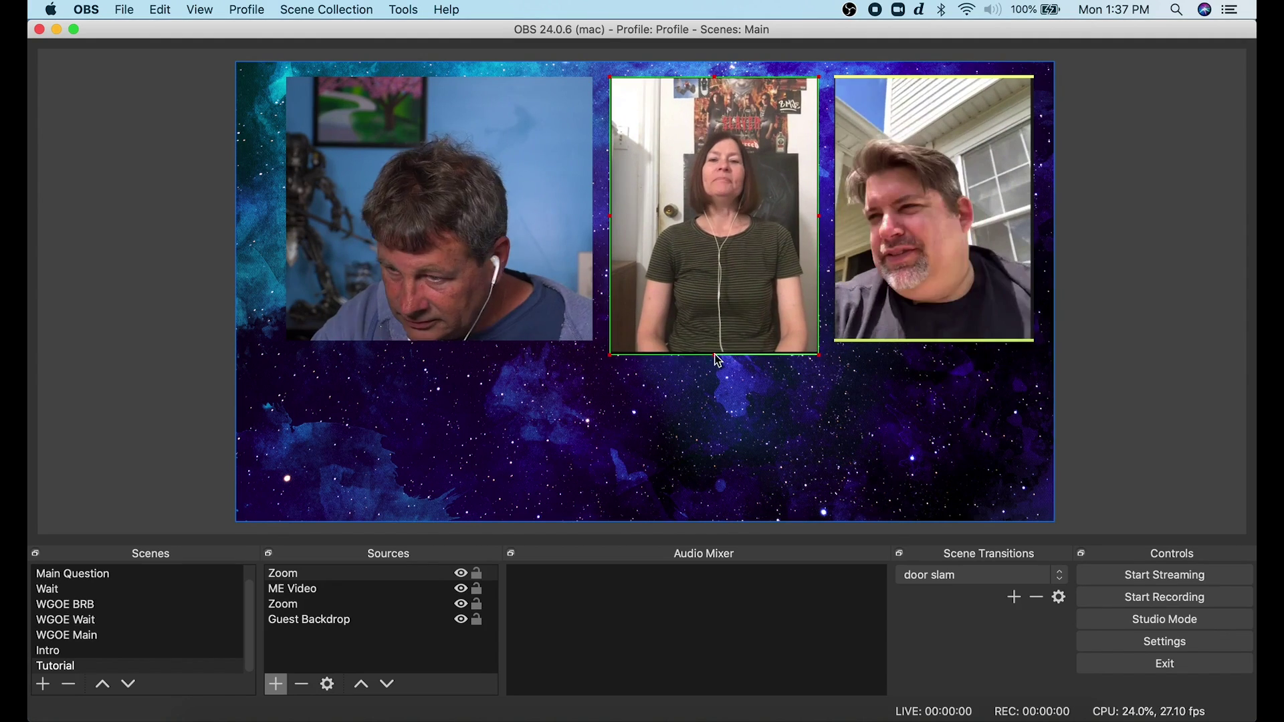
drag(716, 344, 384, 472)
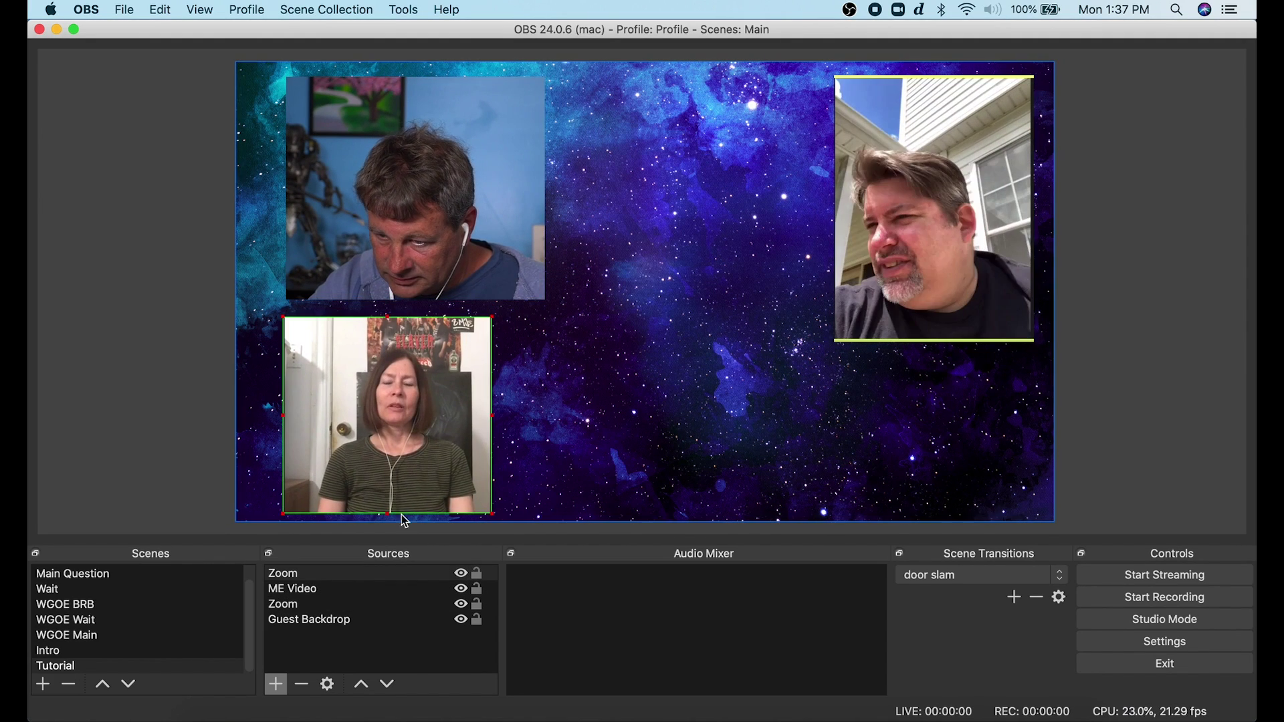
drag(493, 504, 495, 438)
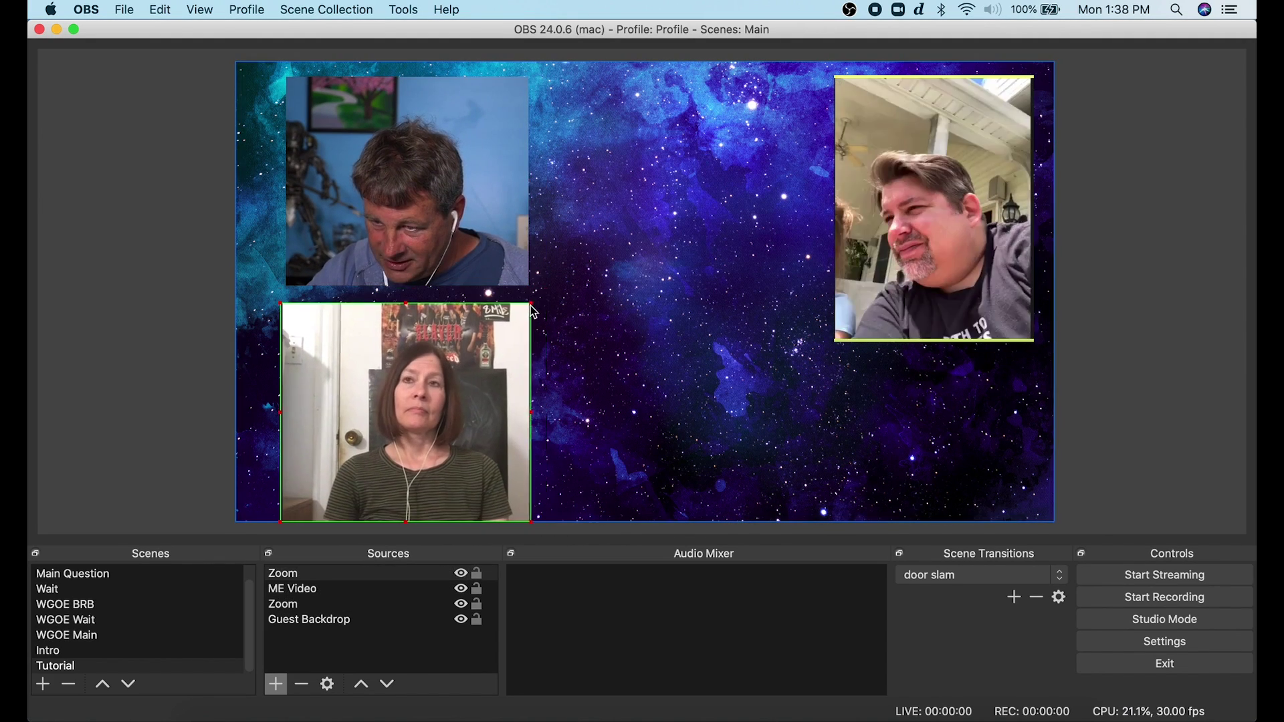
drag(936, 84, 698, 131)
- Stretch the outdoor guest's tile taller, move it up-left and trim its bottom
drag(696, 353, 696, 395)
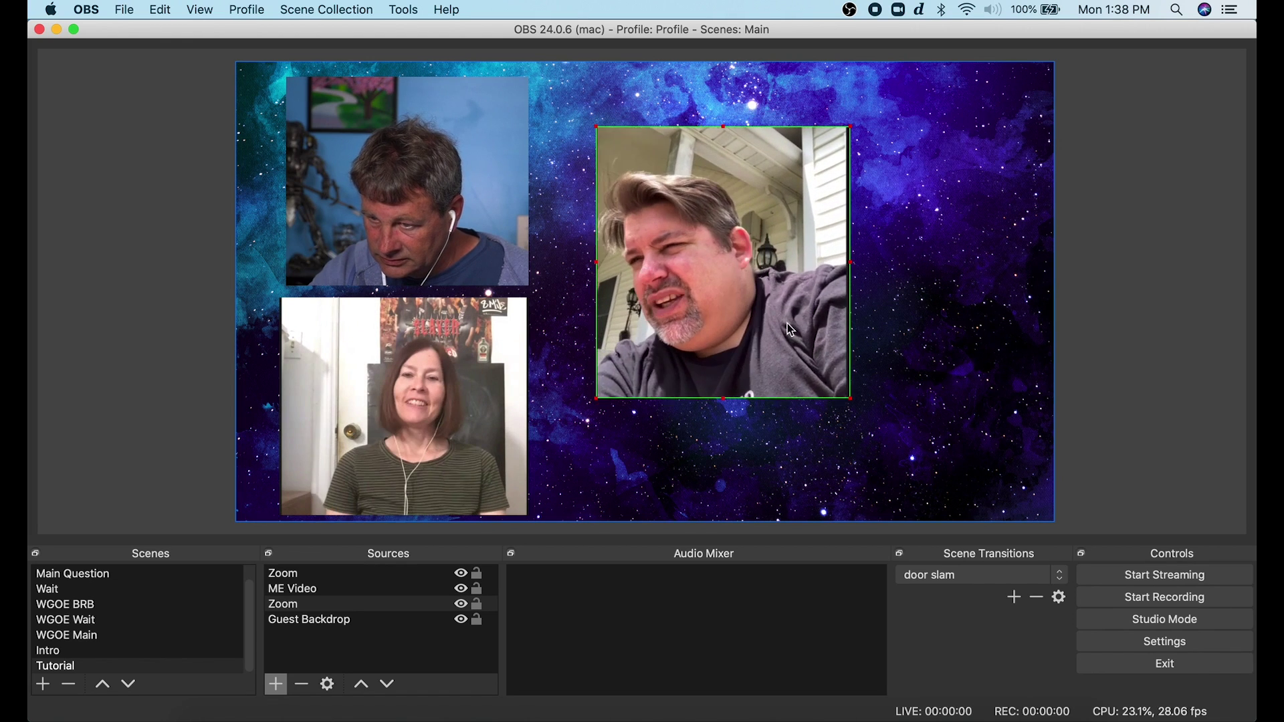
drag(735, 268, 696, 222)
drag(676, 330, 689, 292)
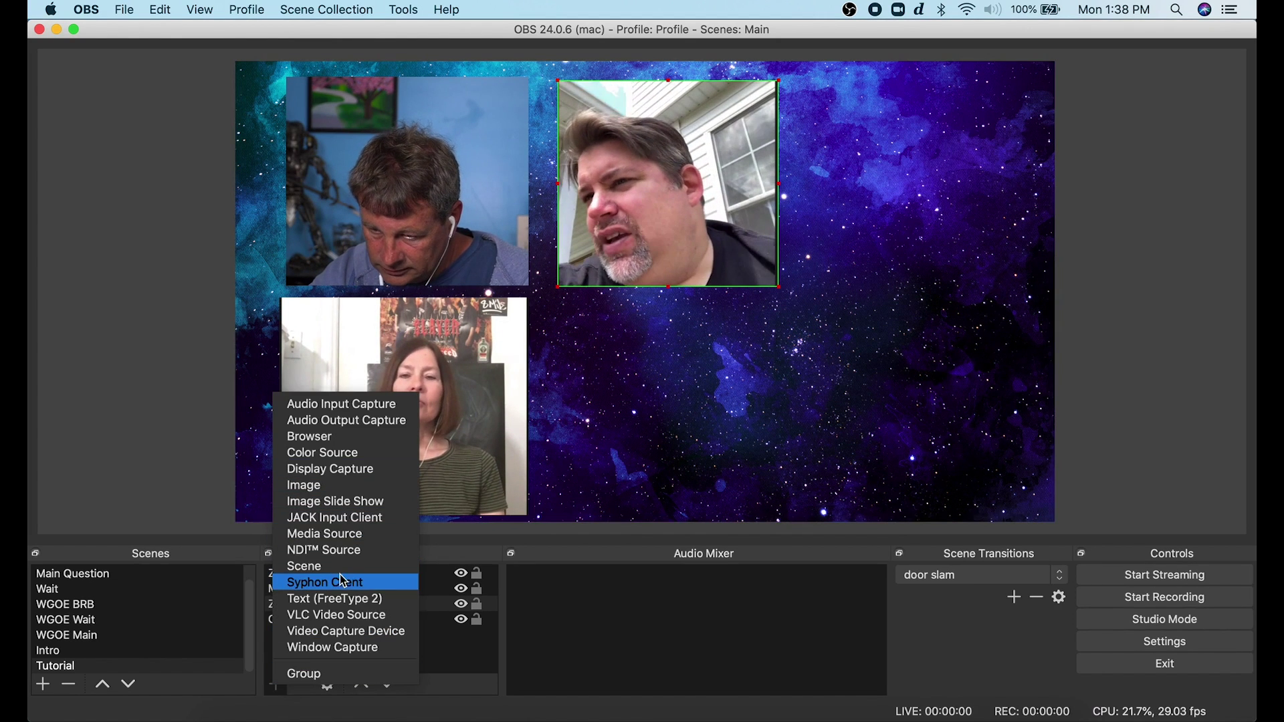
- Add a Gobold-font MICHAEL text label and place it under the top-right video
click(341, 599)
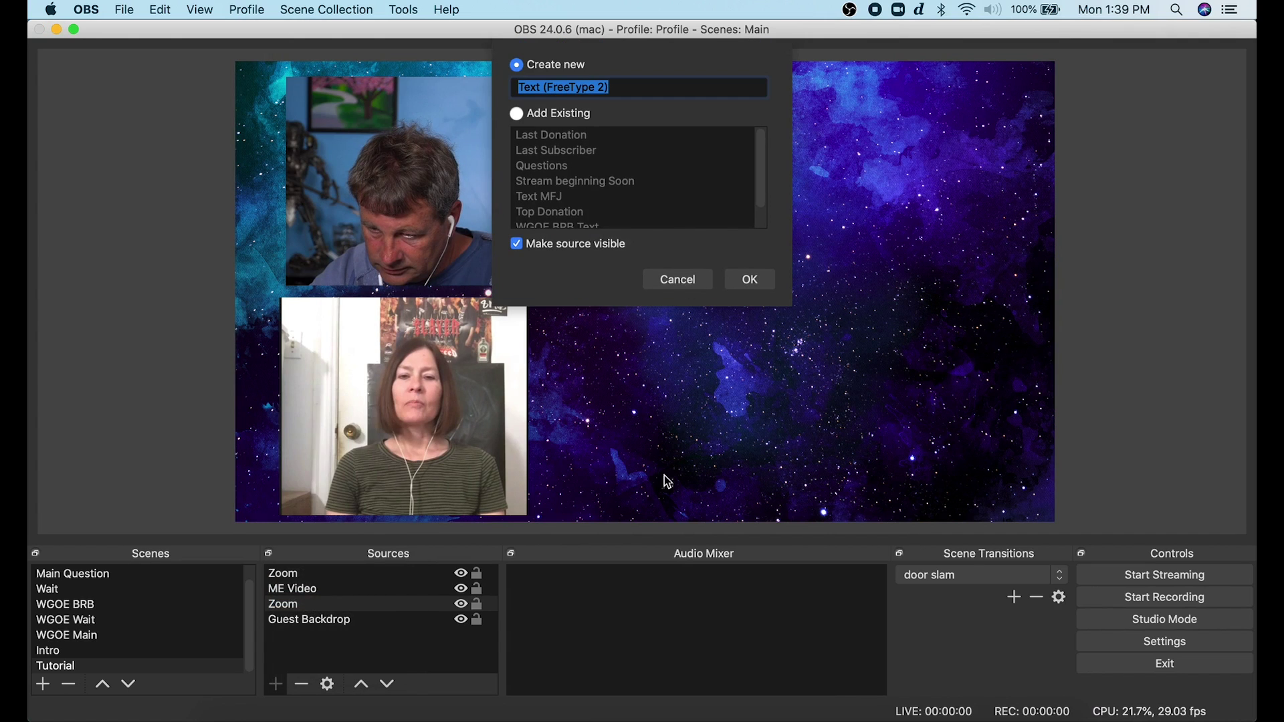
text(Mike)
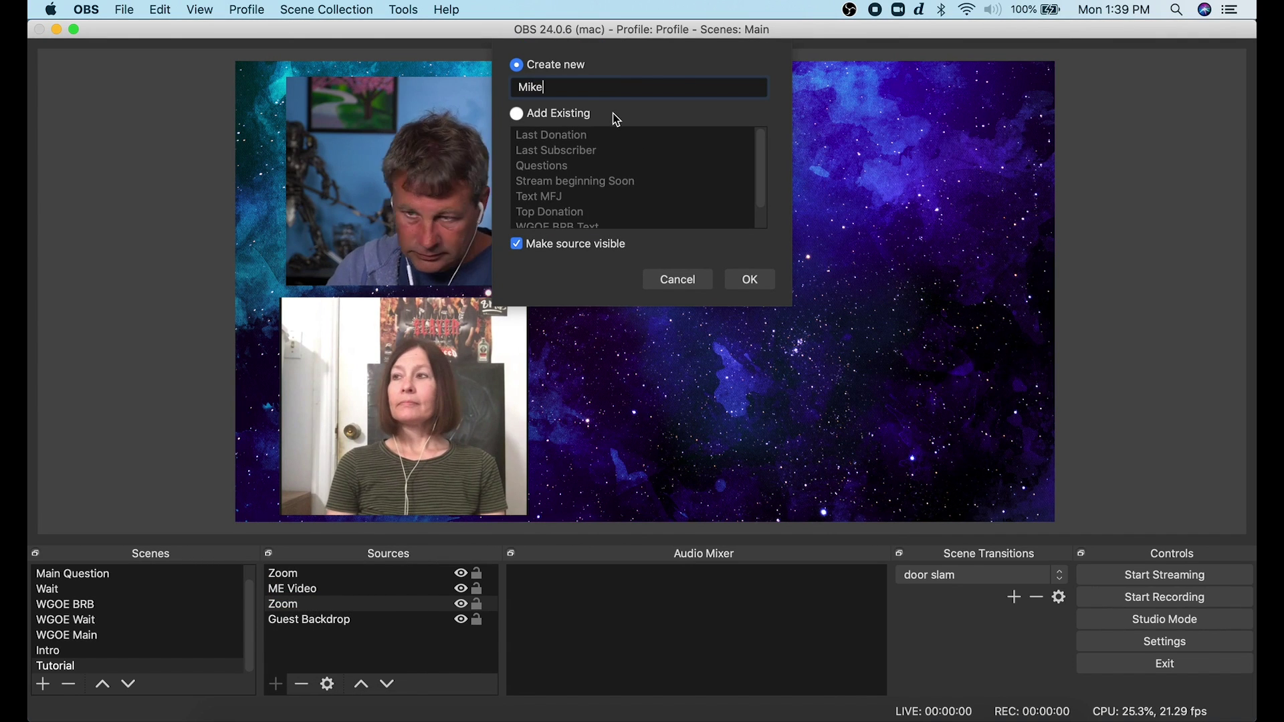
click(750, 279)
text(Michael)
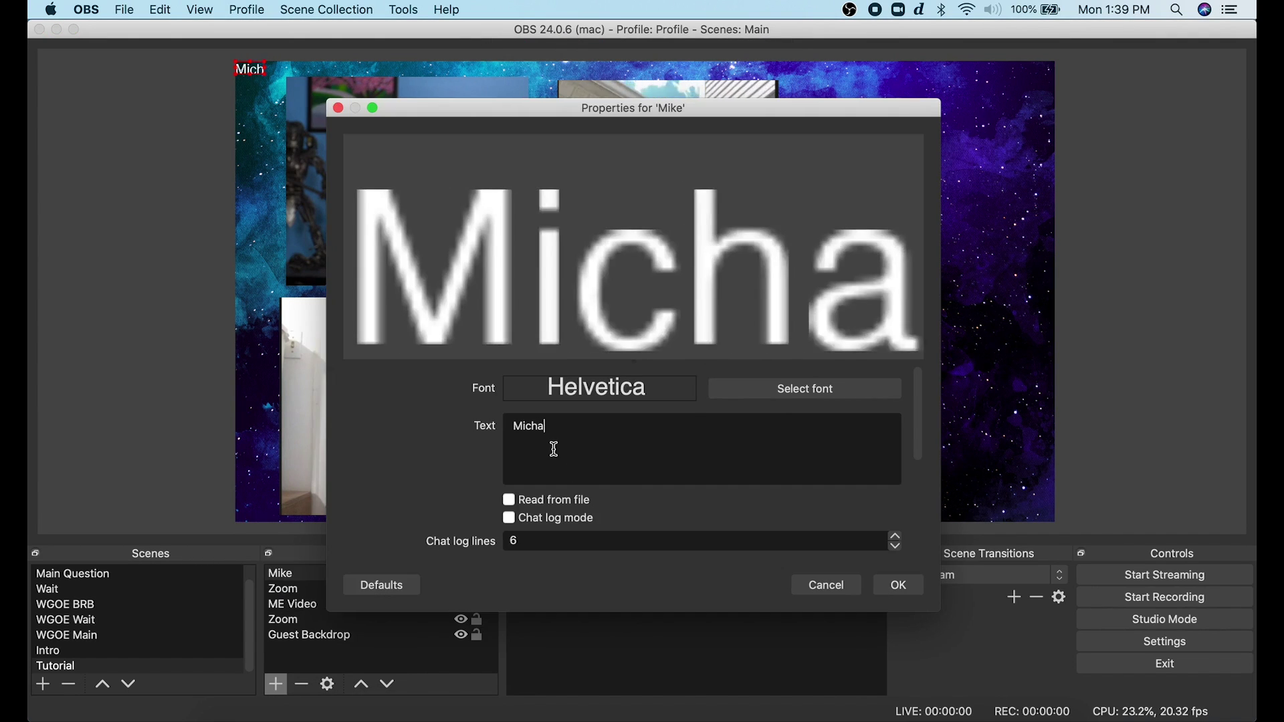
click(780, 387)
scroll(602, 290, down, 5)
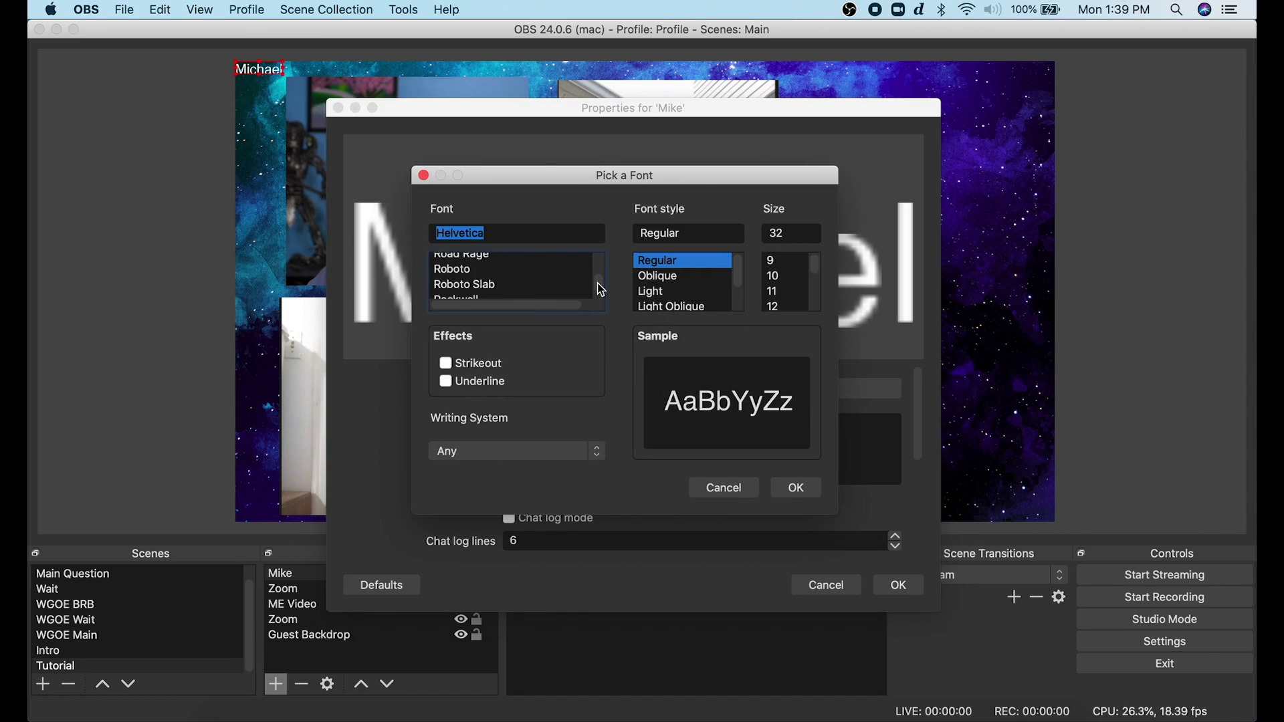
drag(597, 177, 582, 228)
scroll(580, 327, up, 15)
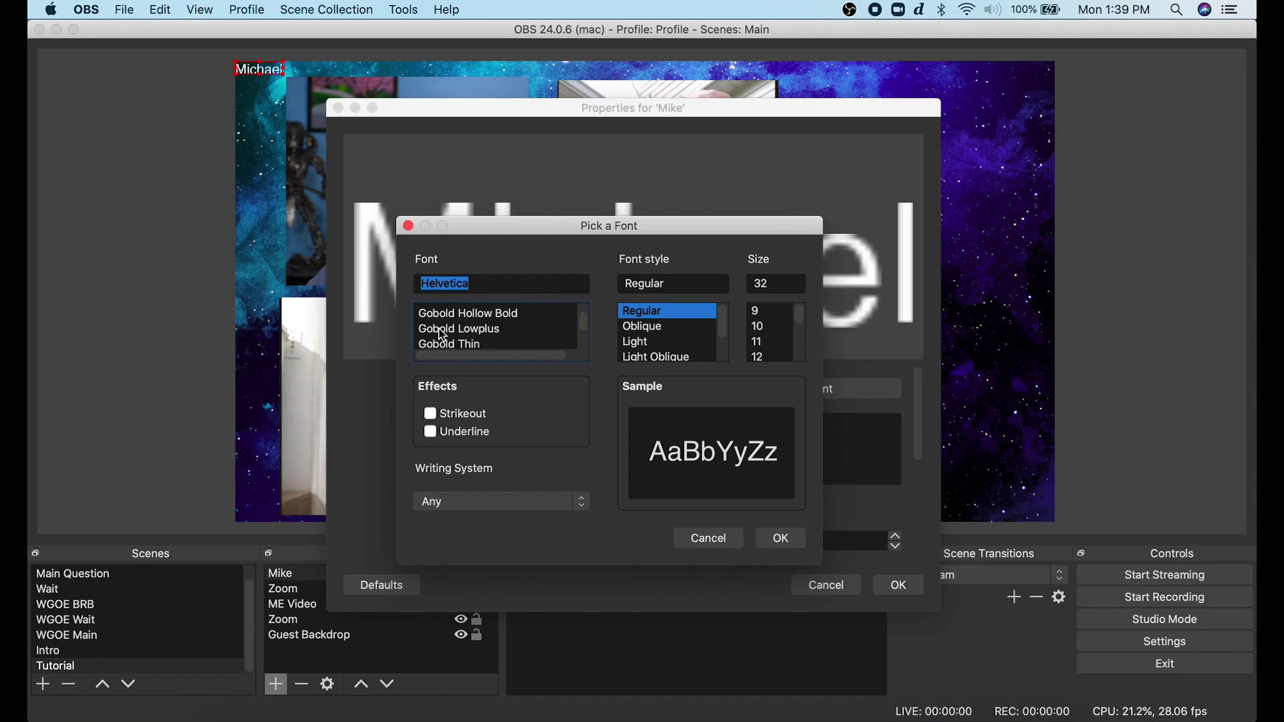
click(441, 315)
click(781, 538)
click(898, 585)
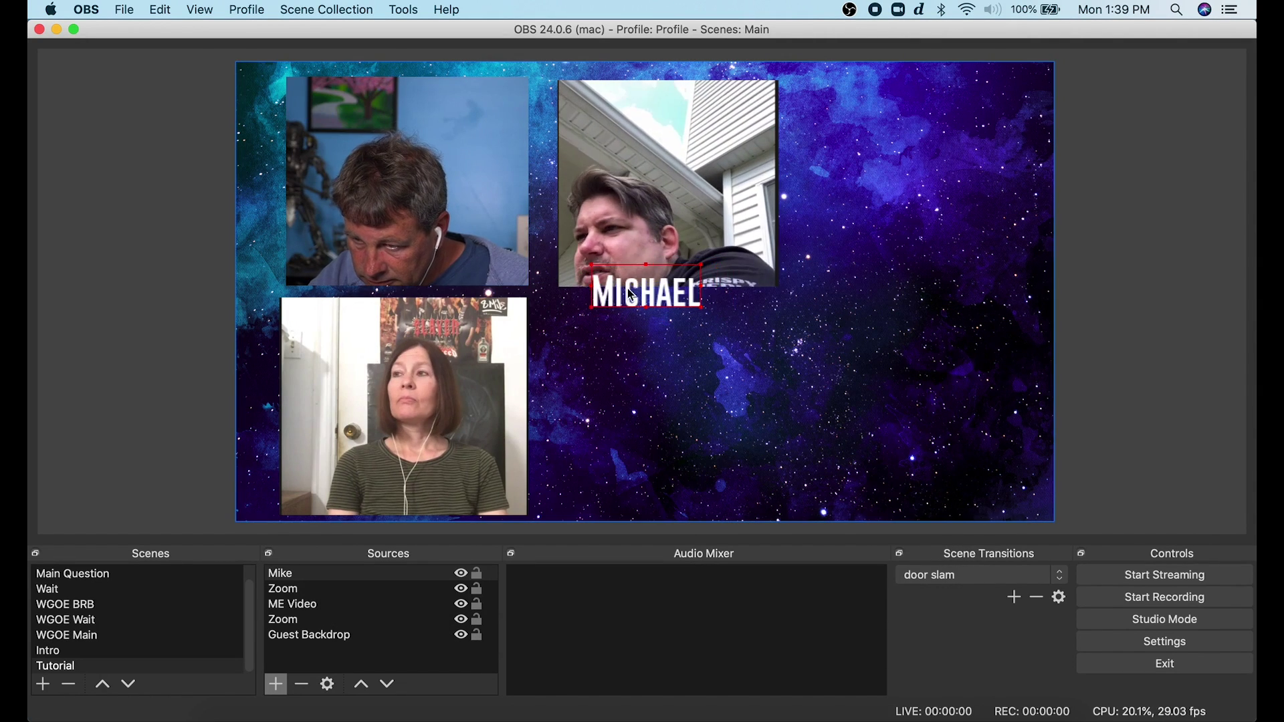
drag(627, 288, 708, 294)
- Add a Gobold-font MONICA text label on the lower-left video
click(276, 684)
click(343, 599)
text(Monica)
key(Return)
click(780, 388)
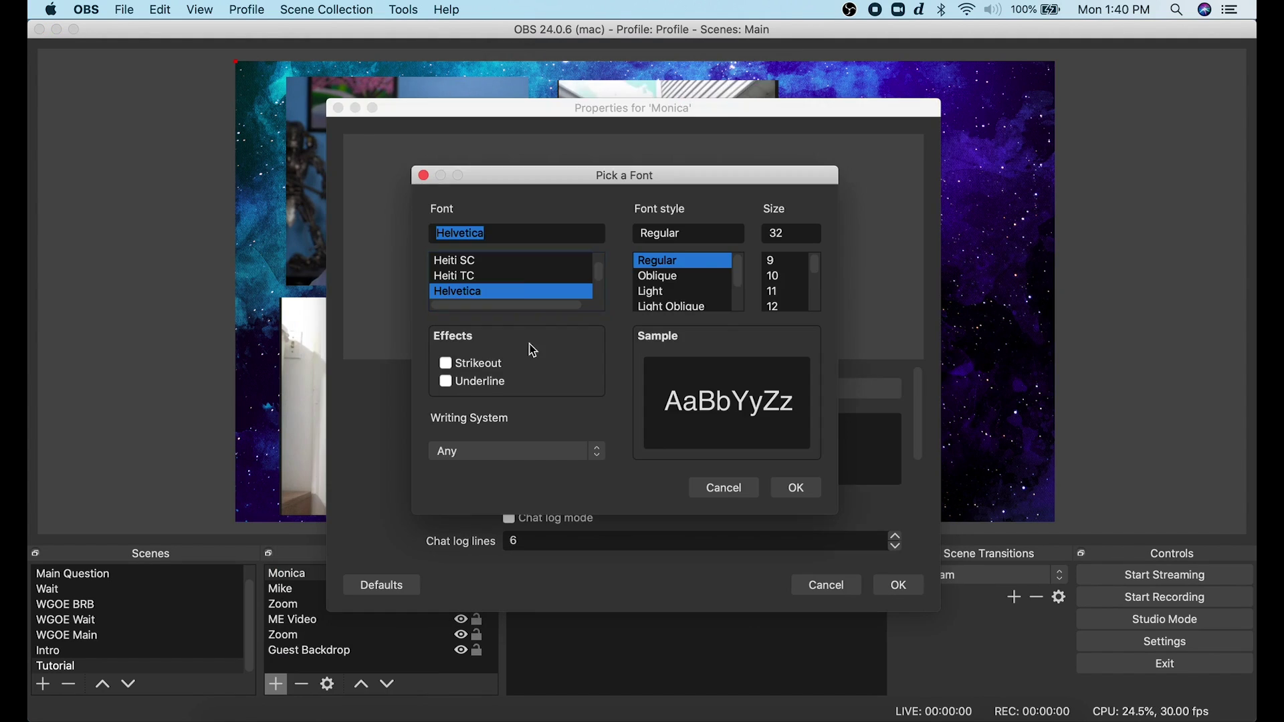
scroll(523, 281, up, 2)
click(524, 291)
click(796, 488)
click(899, 585)
drag(291, 94, 487, 506)
- Add a Gobold-font MIKE text label under the top-left video
click(275, 684)
click(221, 694)
click(275, 684)
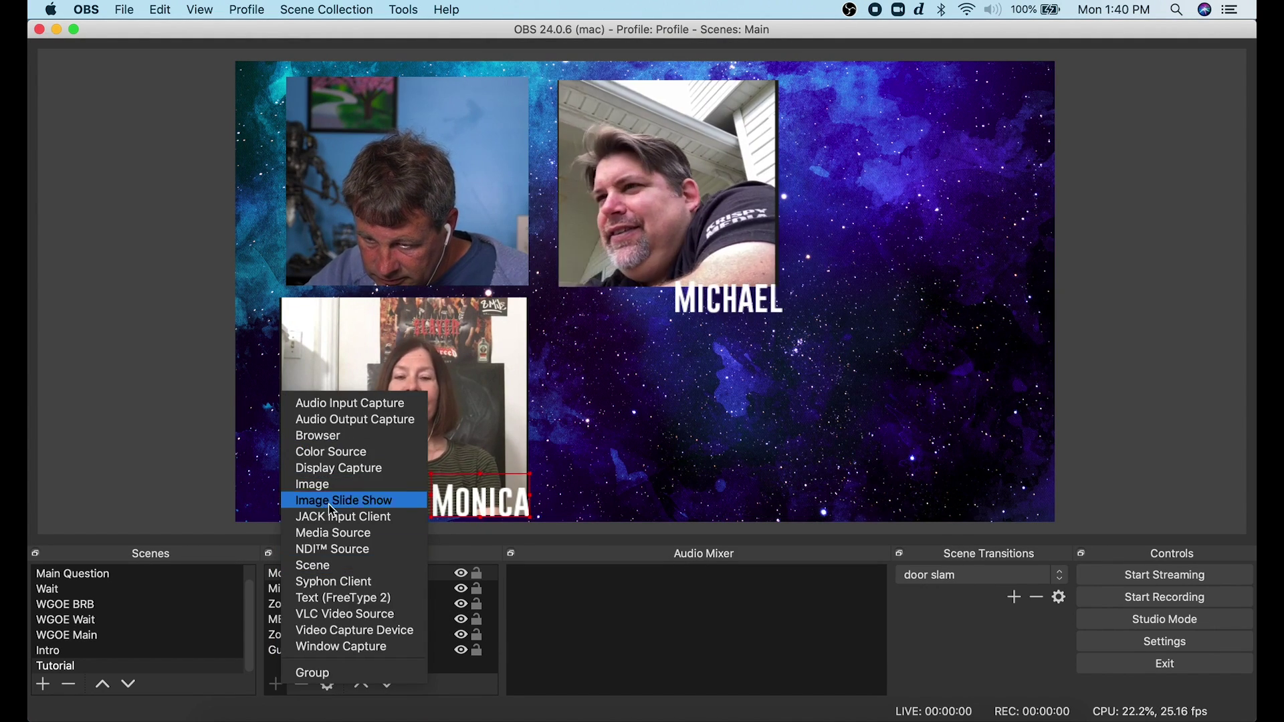
click(355, 599)
text(Mike)
text(l)
click(750, 279)
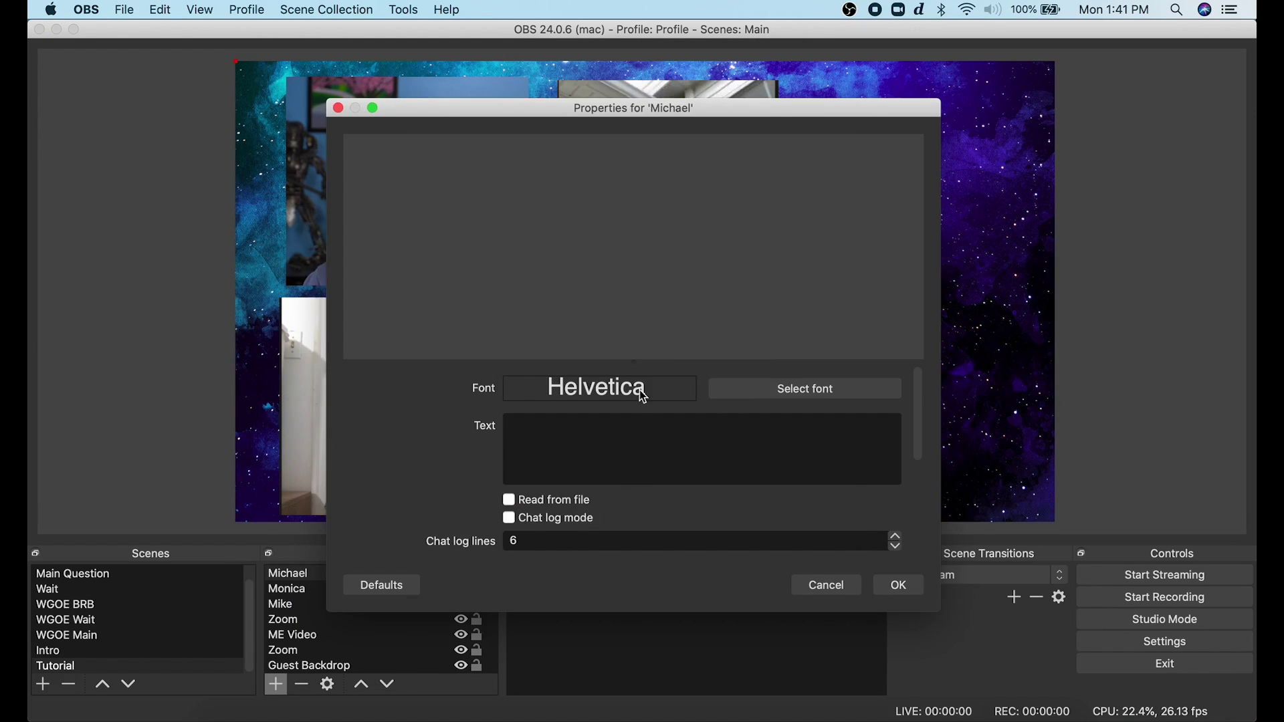
click(840, 387)
click(459, 290)
click(794, 487)
click(716, 453)
text(Mike)
click(897, 585)
drag(288, 107, 518, 307)
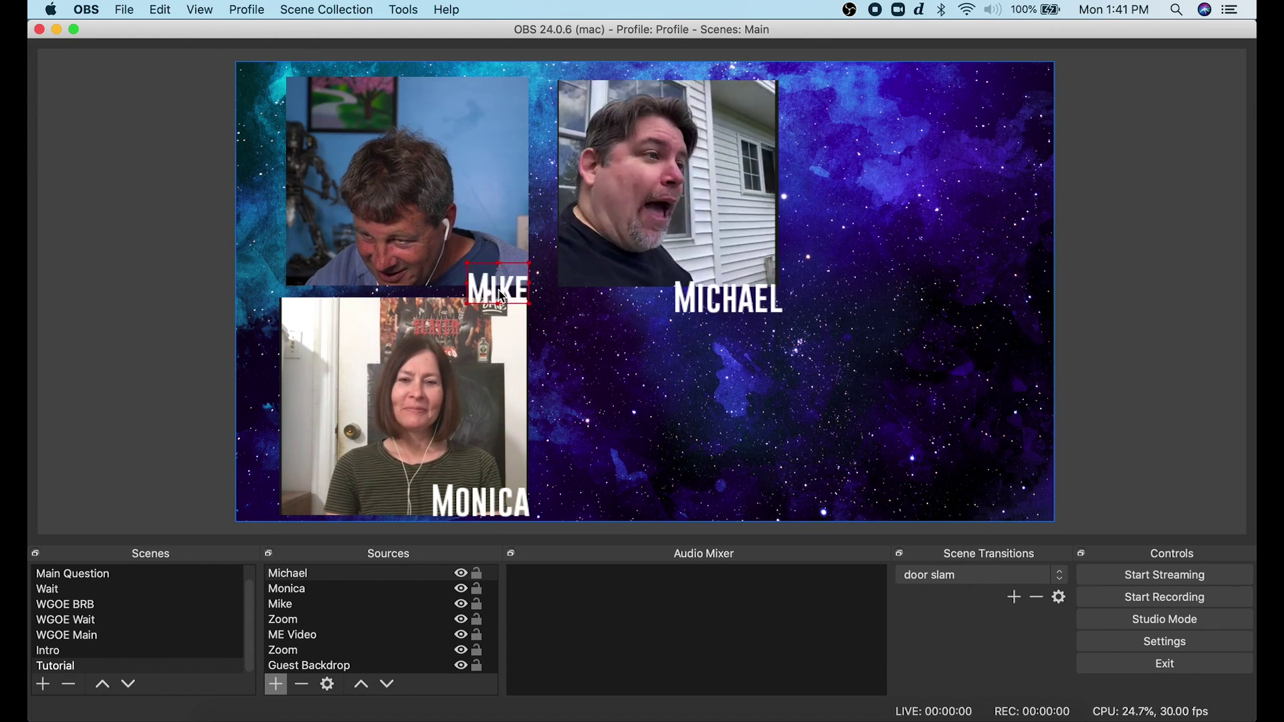
click(275, 684)
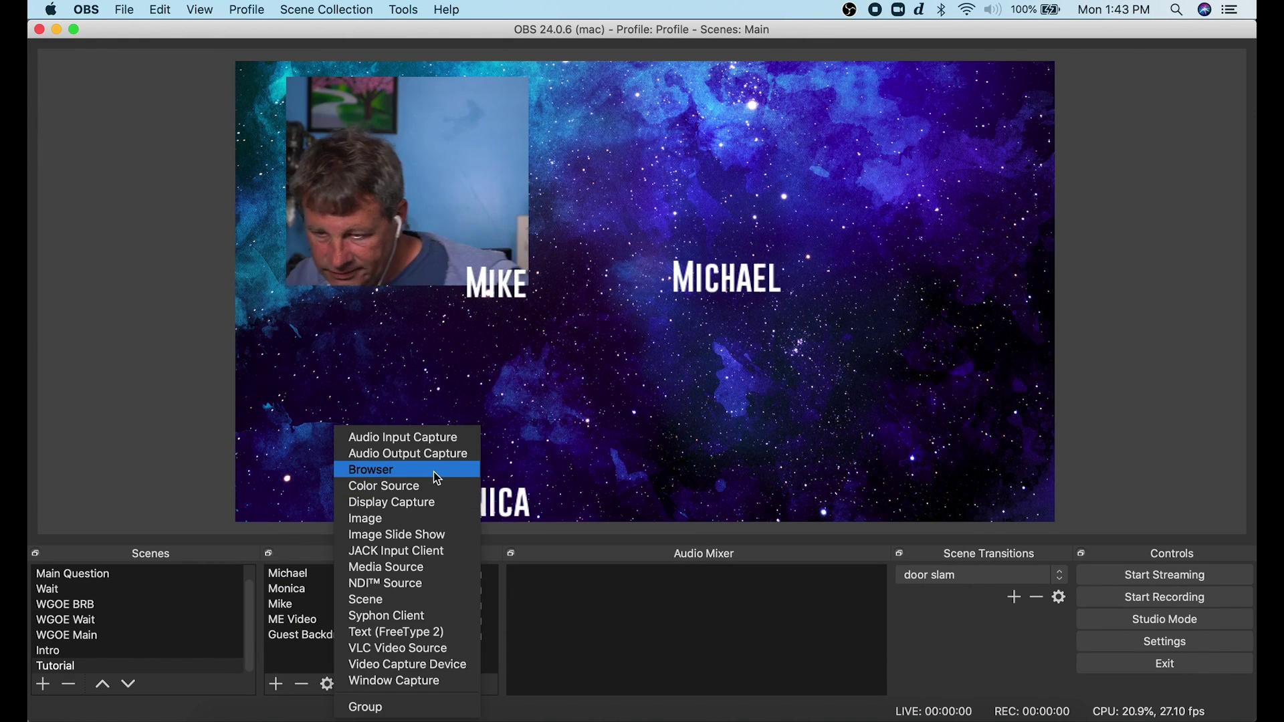
click(284, 540)
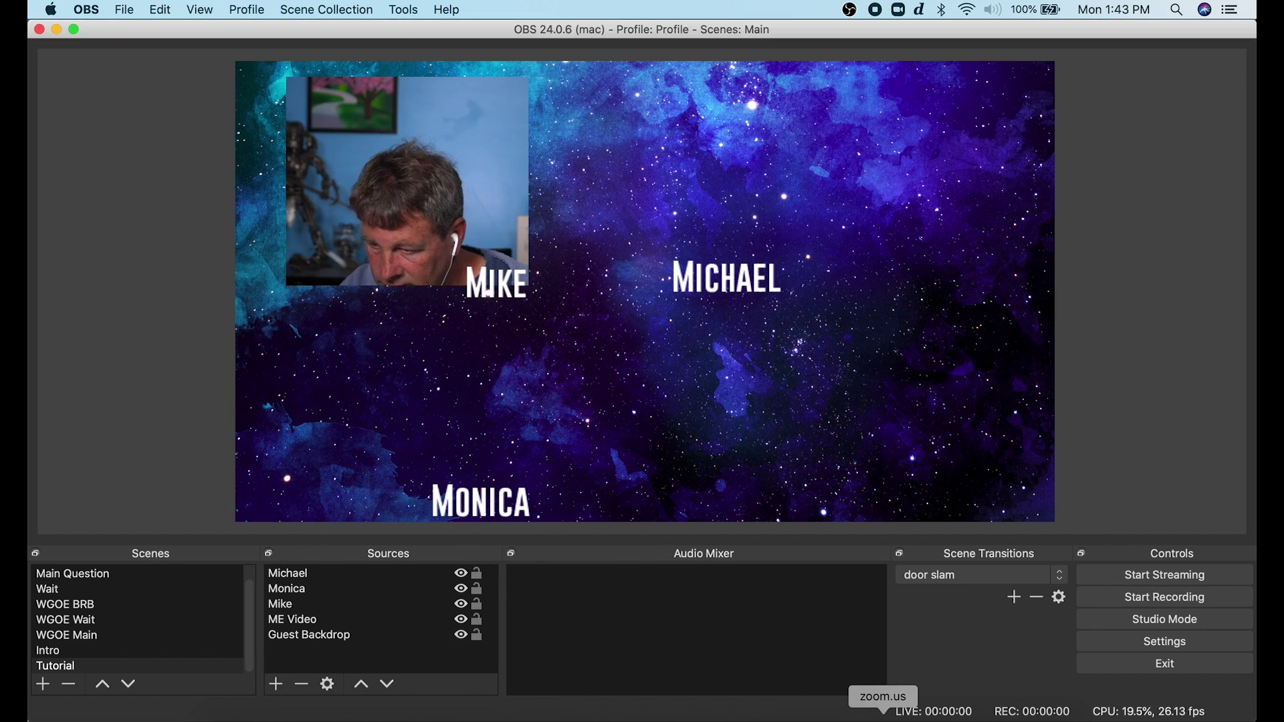
click(882, 718)
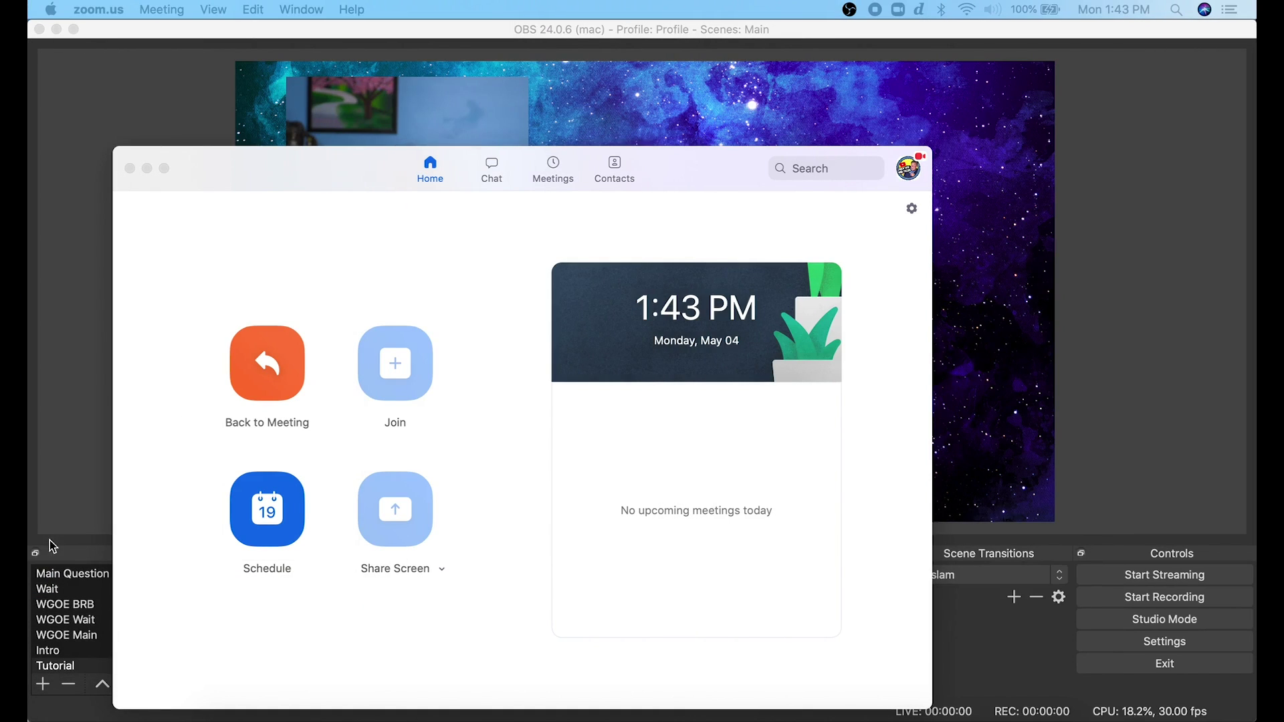
click(1005, 626)
click(274, 685)
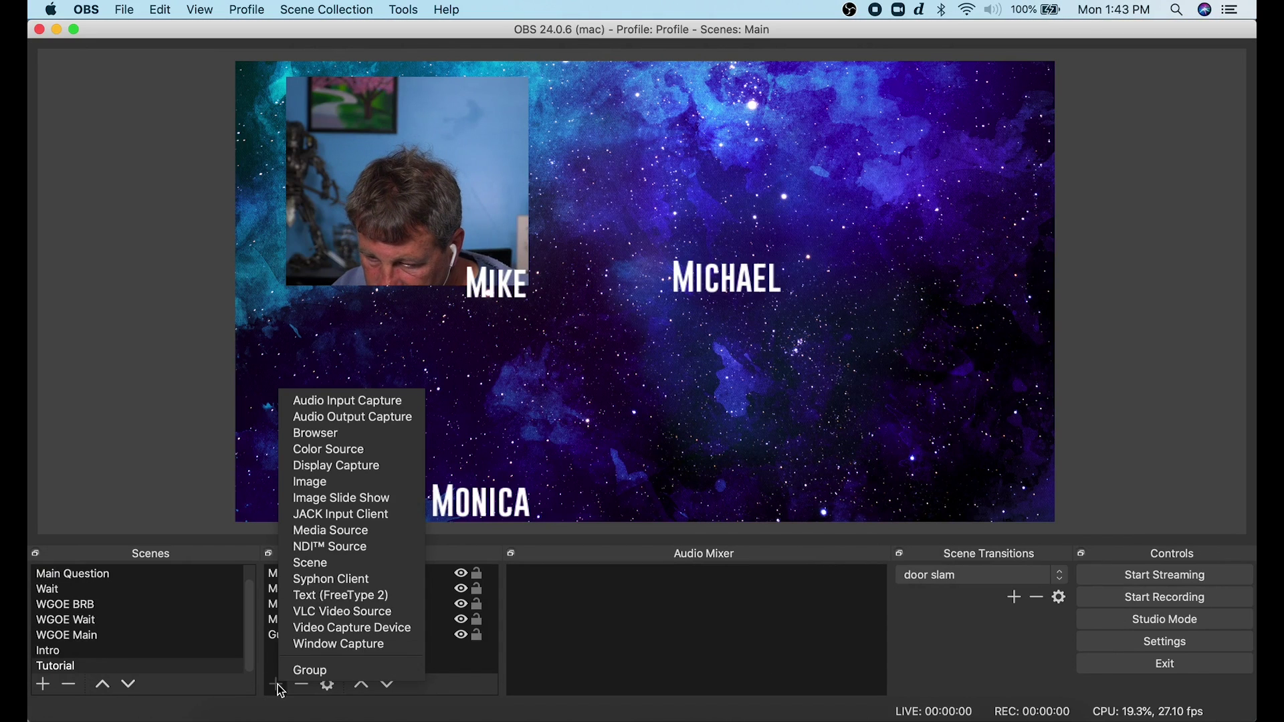
- Create a Display Capture source named 'Cap screen' set to capture display 1
click(342, 466)
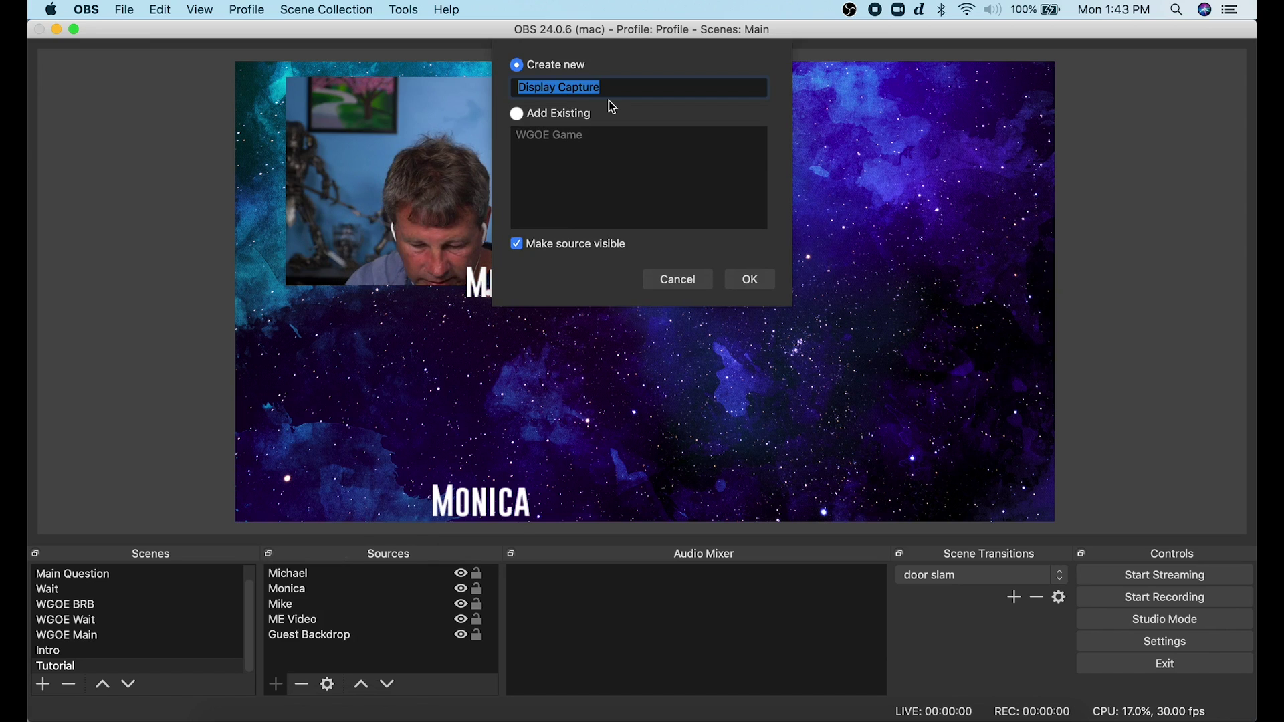
text(Cap)
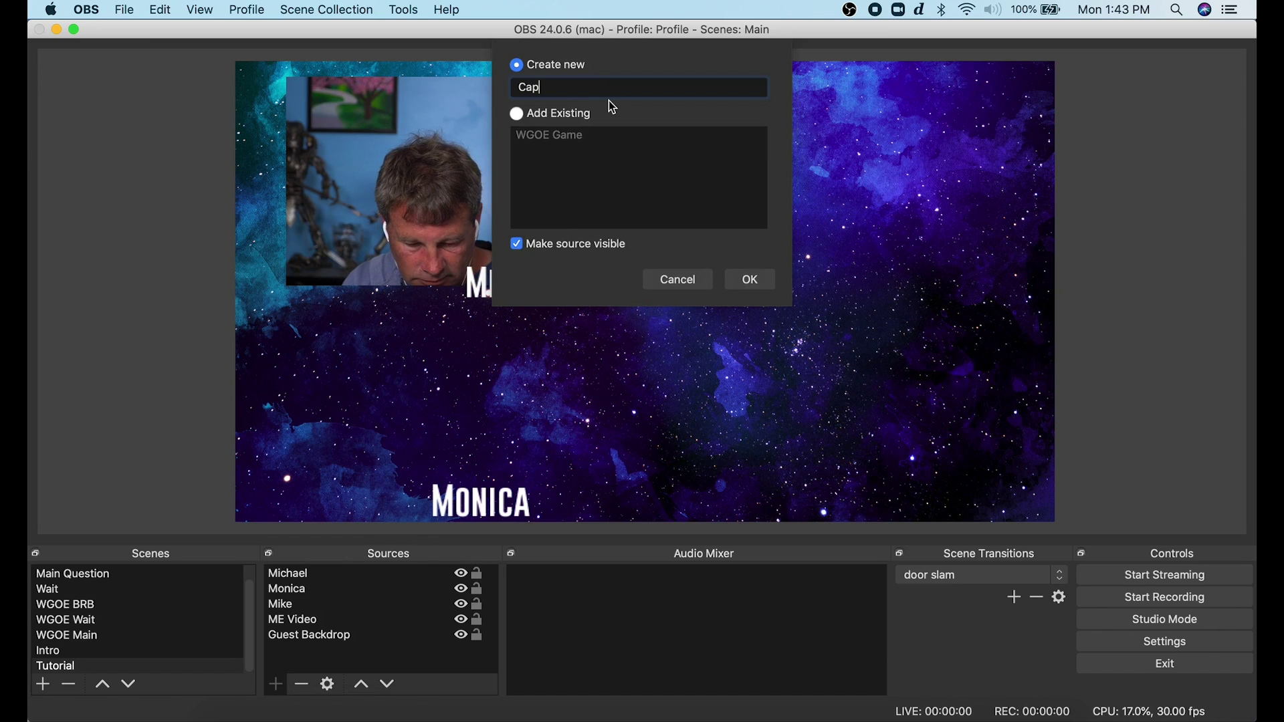
text( screen)
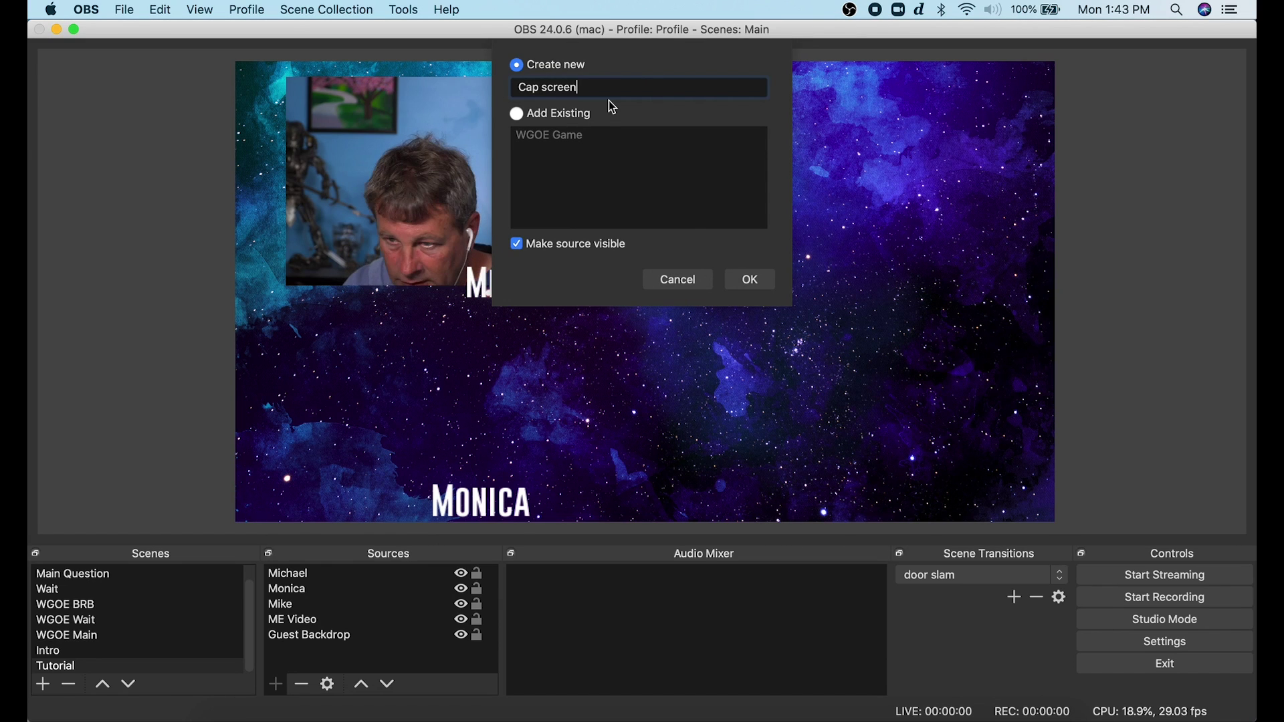
click(746, 280)
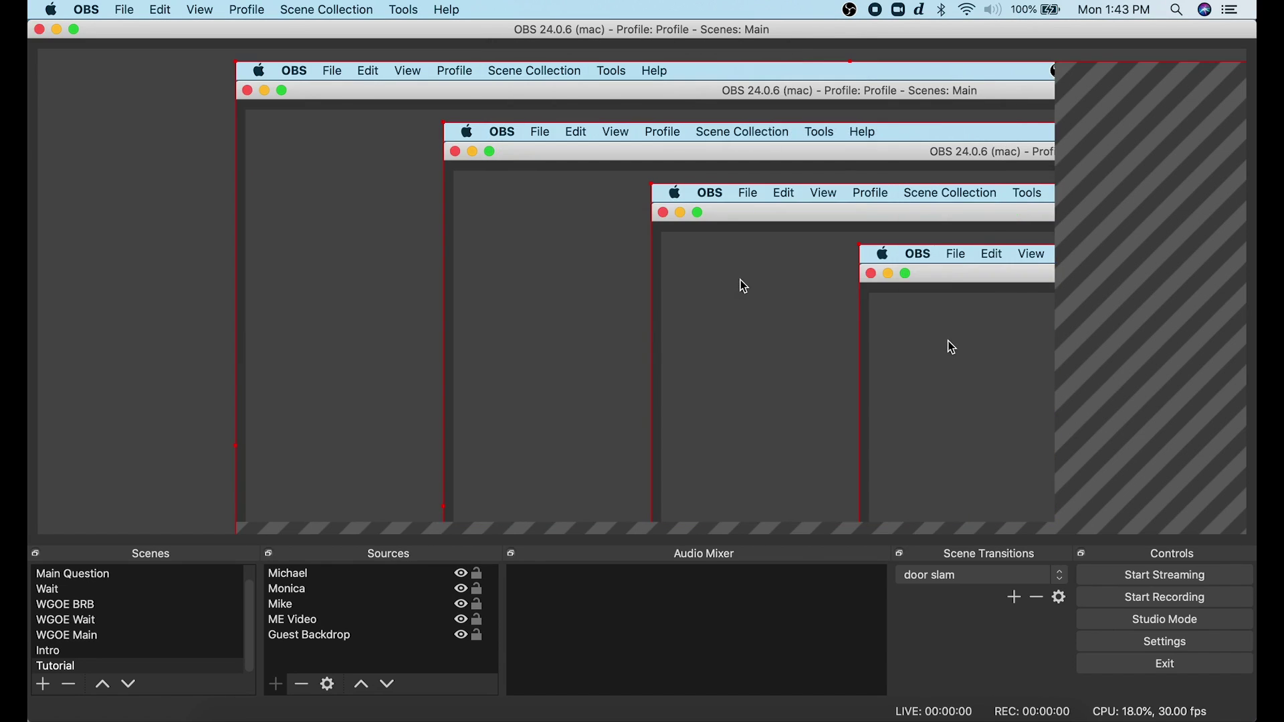
click(569, 451)
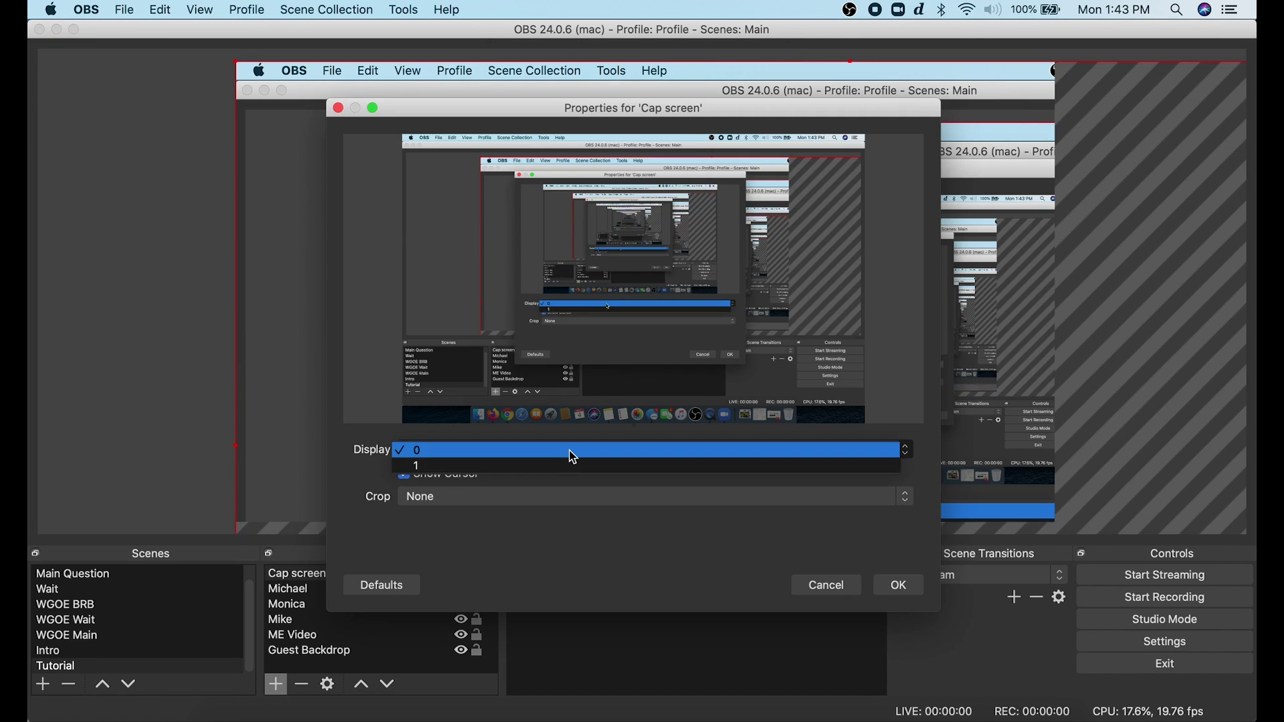
click(565, 465)
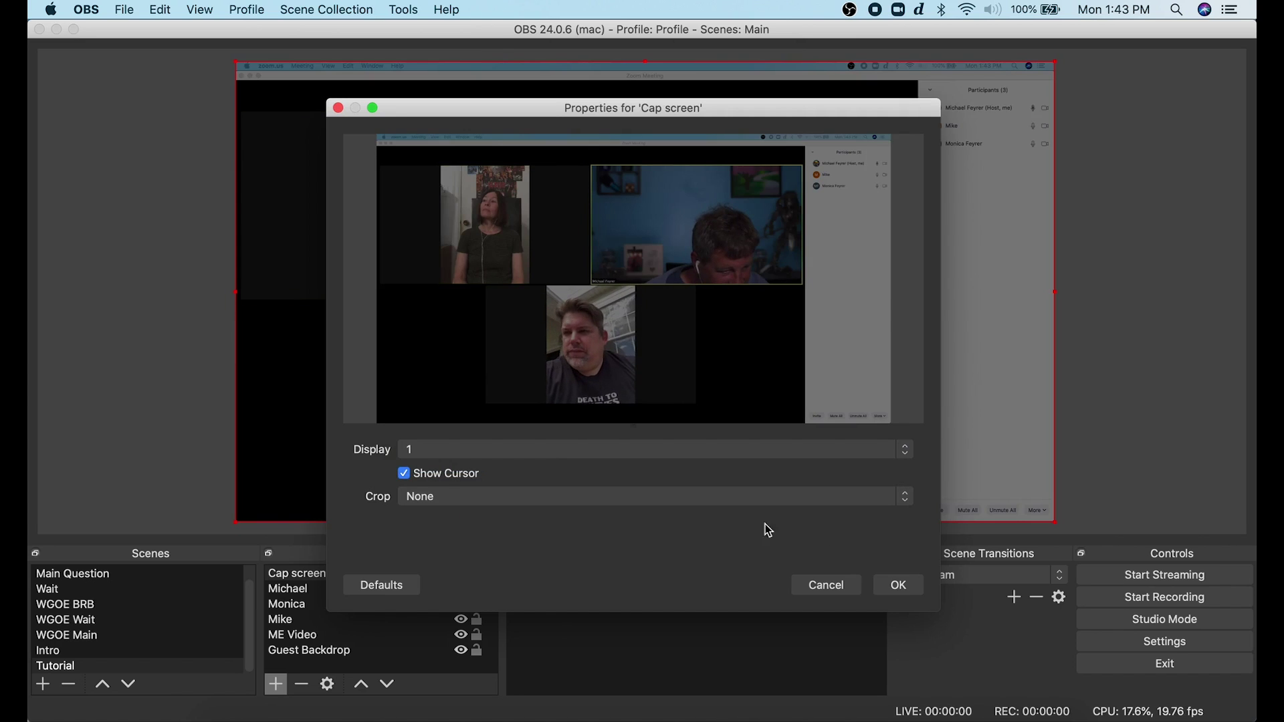
click(881, 584)
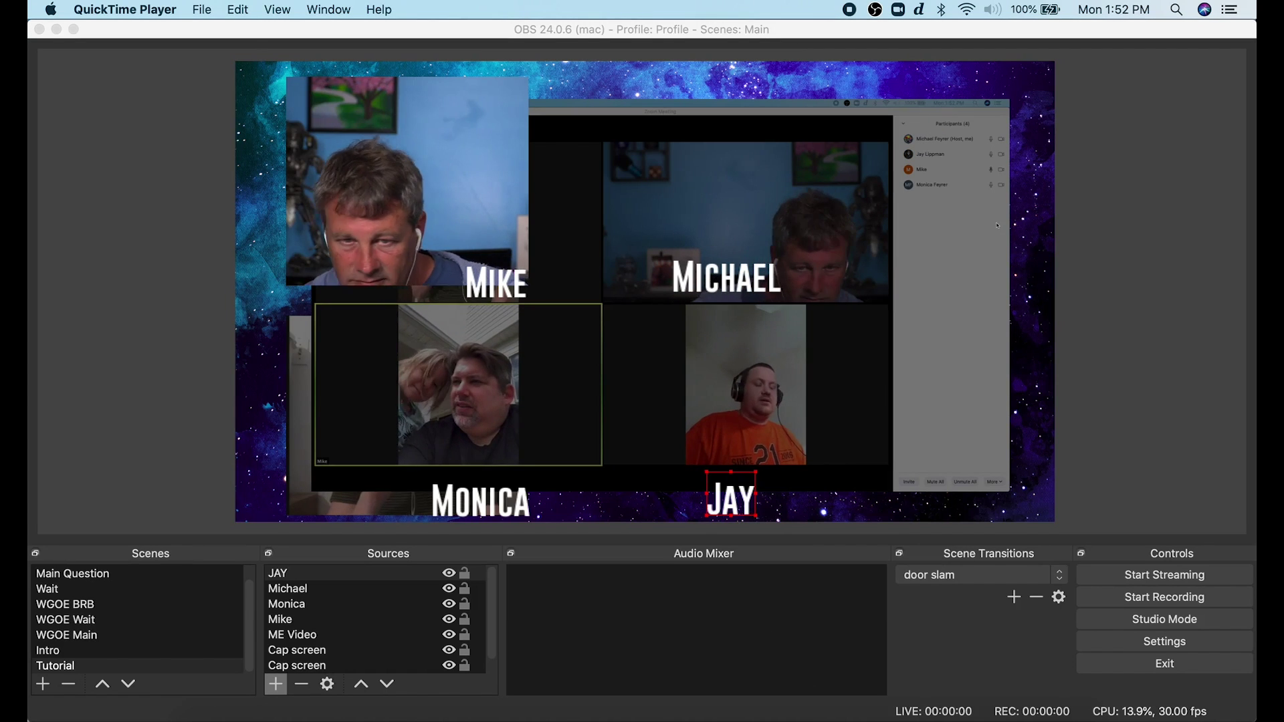
- Crop the Cap screen capture's left, right, top and bottom edges to one Zoom tile
scroll(302, 637, down, 1)
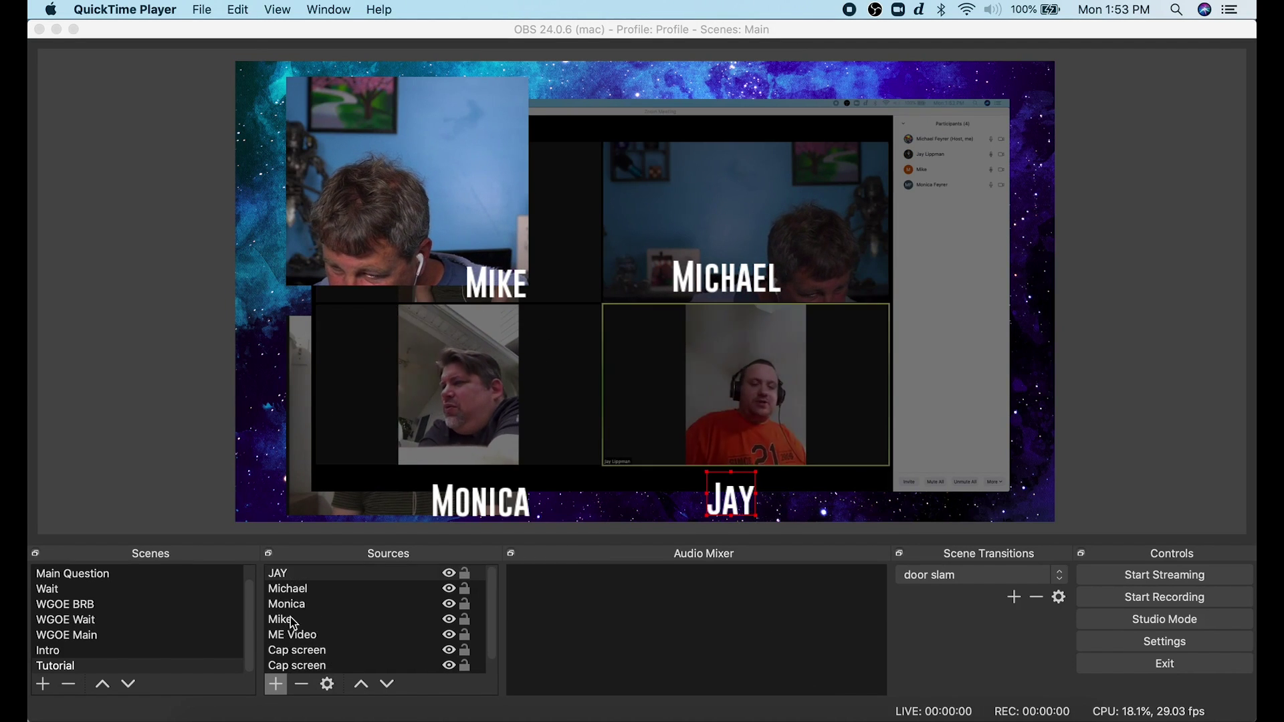
click(302, 637)
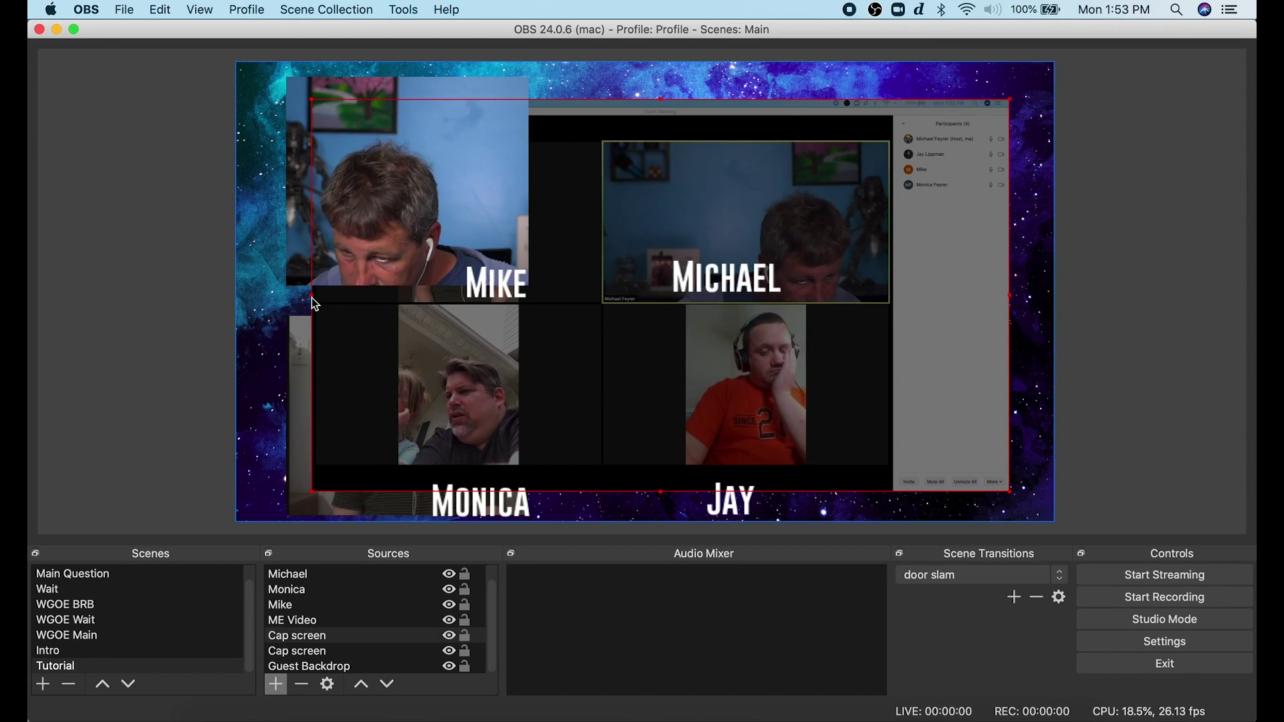
drag(311, 298, 398, 298)
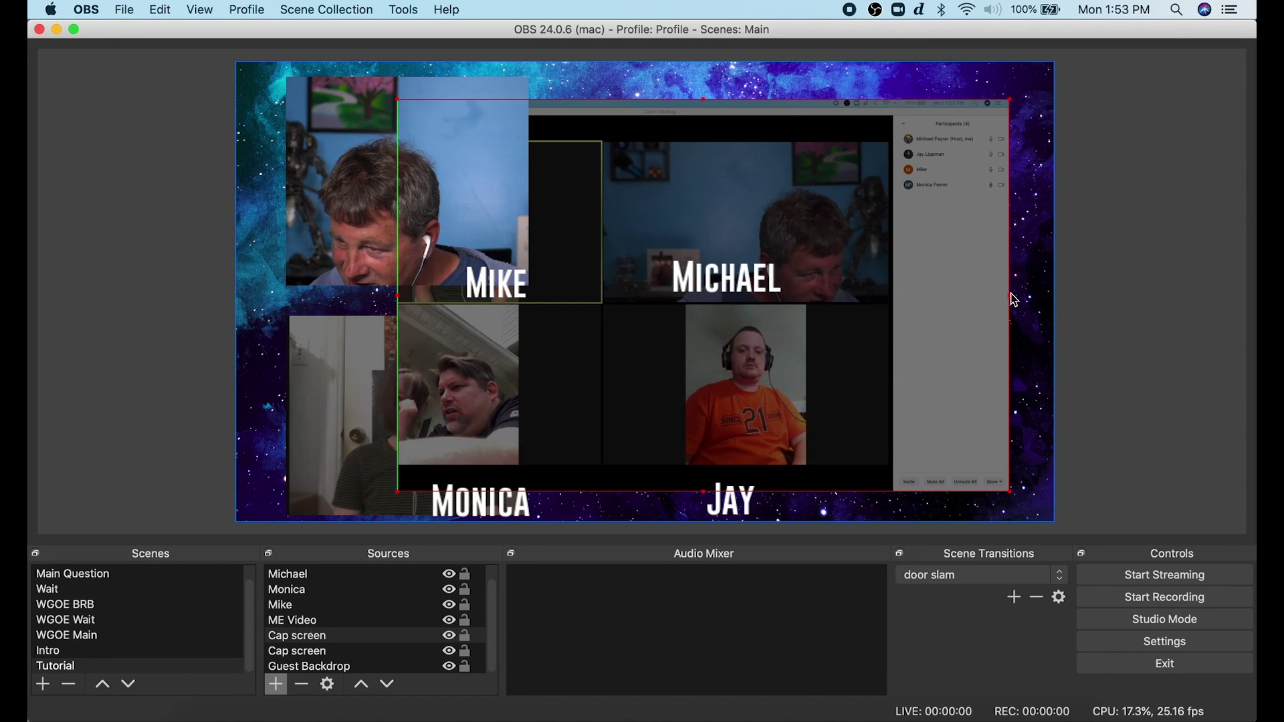
drag(1013, 297, 525, 313)
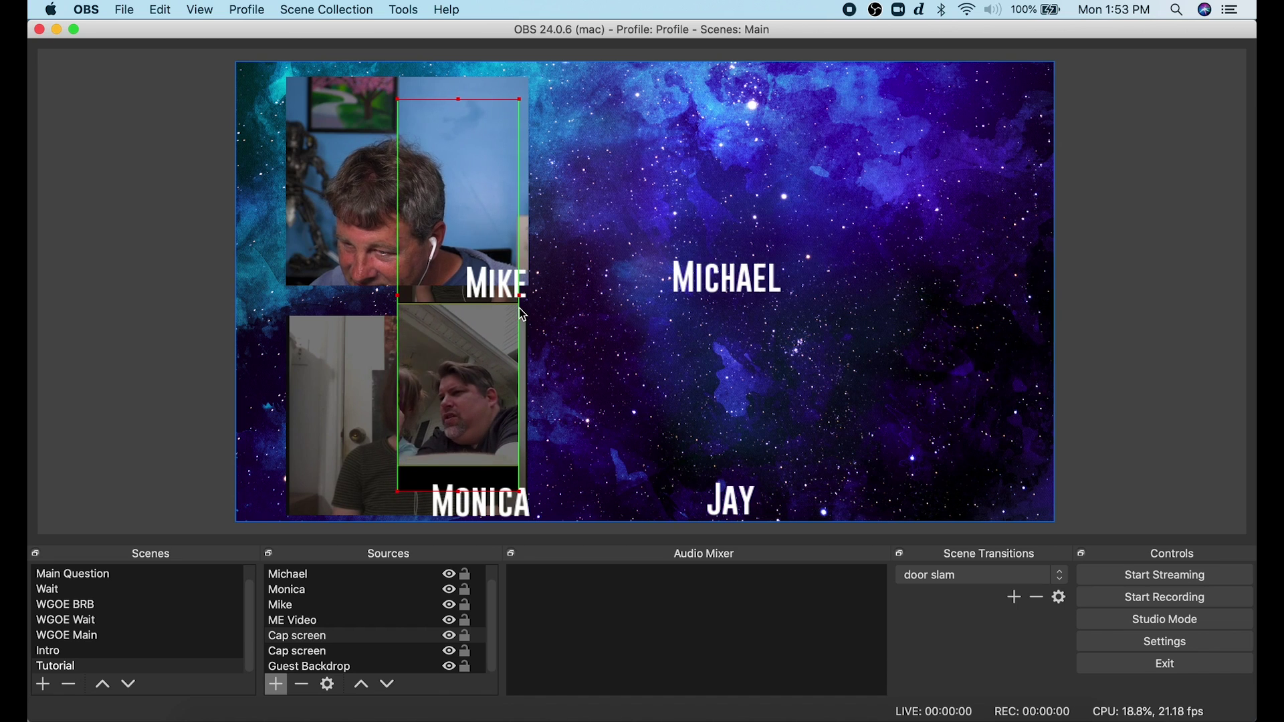
drag(458, 100, 473, 286)
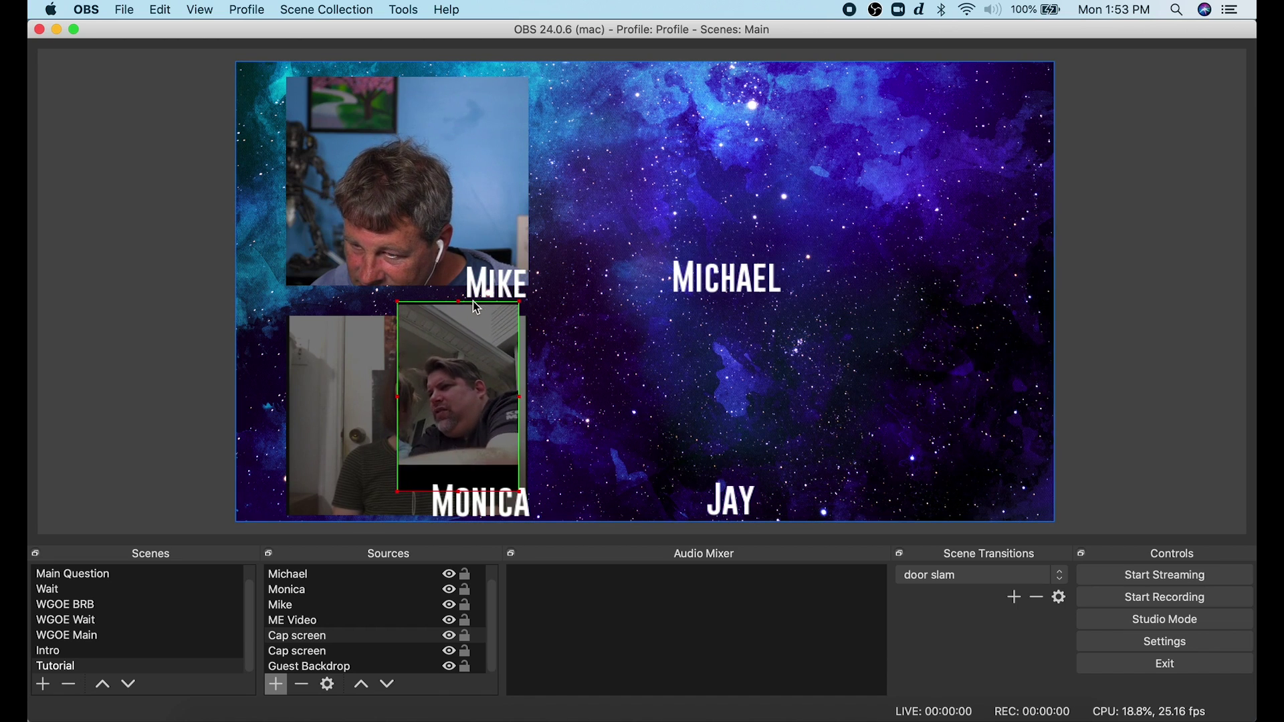
drag(459, 492, 456, 483)
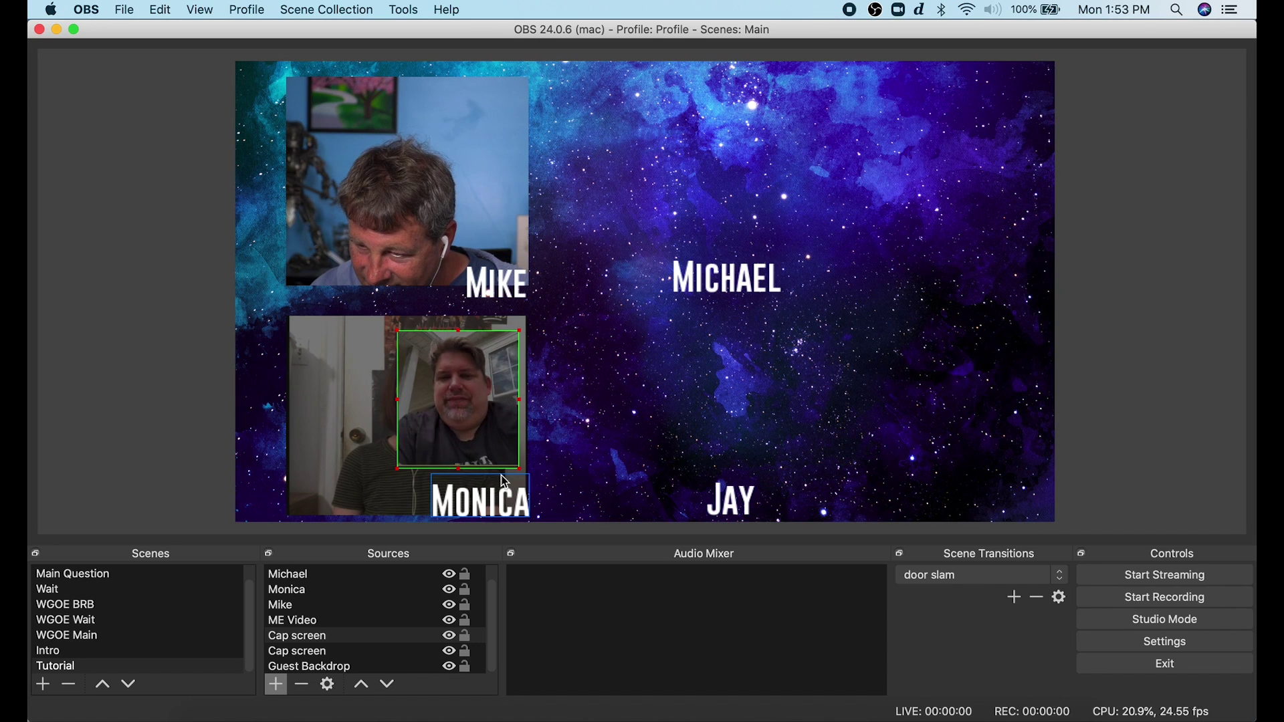
- Trim the bottom further and size the cropped video above the Michael label
drag(520, 468, 601, 534)
drag(566, 461, 759, 206)
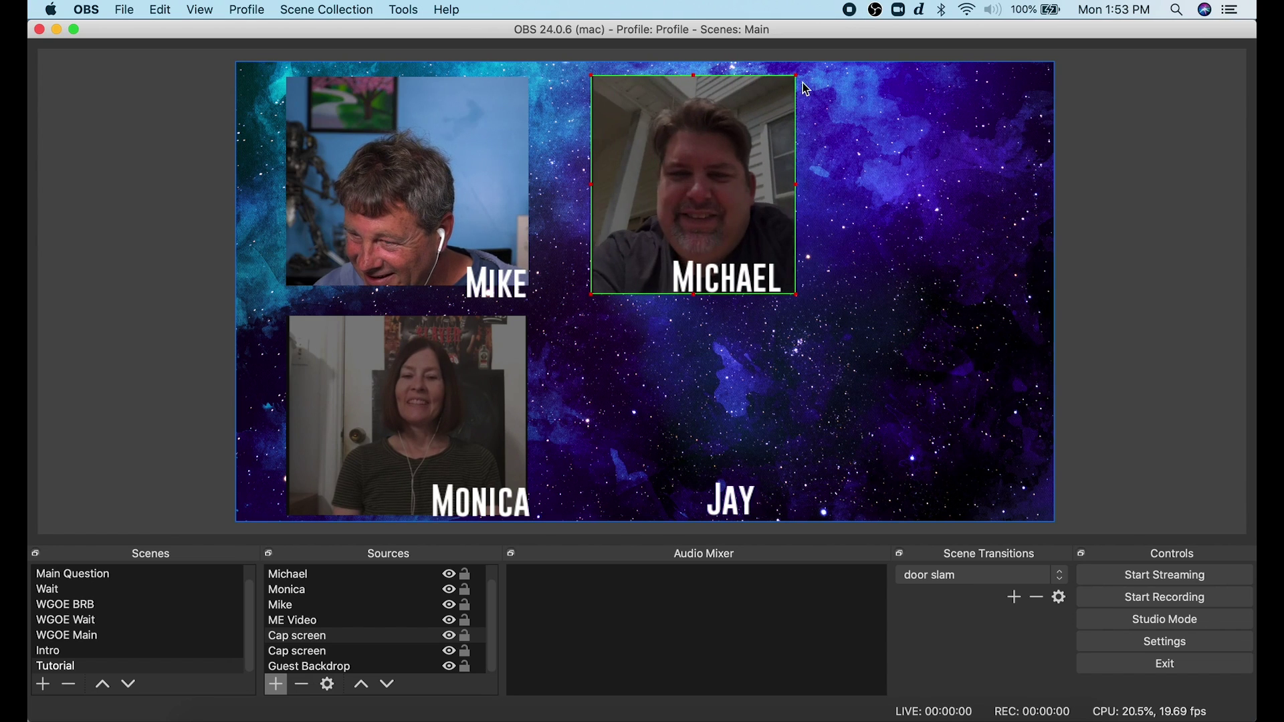
drag(797, 75, 791, 82)
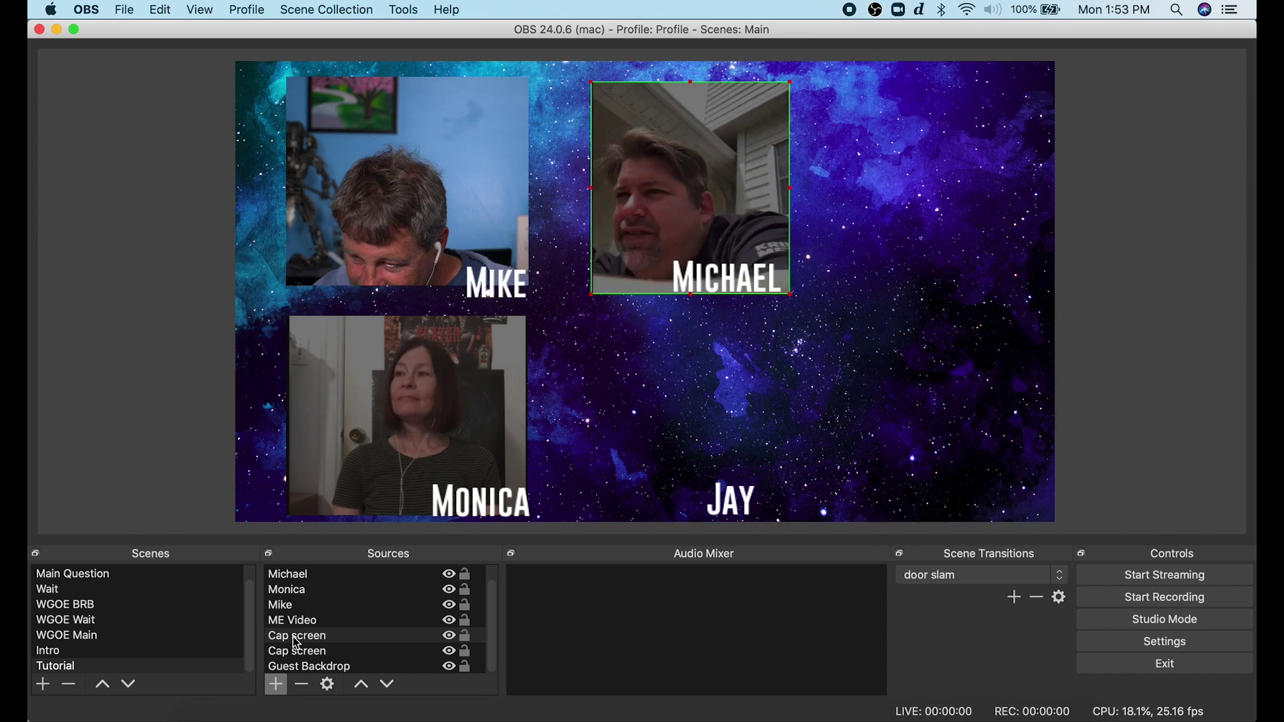
- Add the existing Cap screen display capture to the scene once more
click(276, 684)
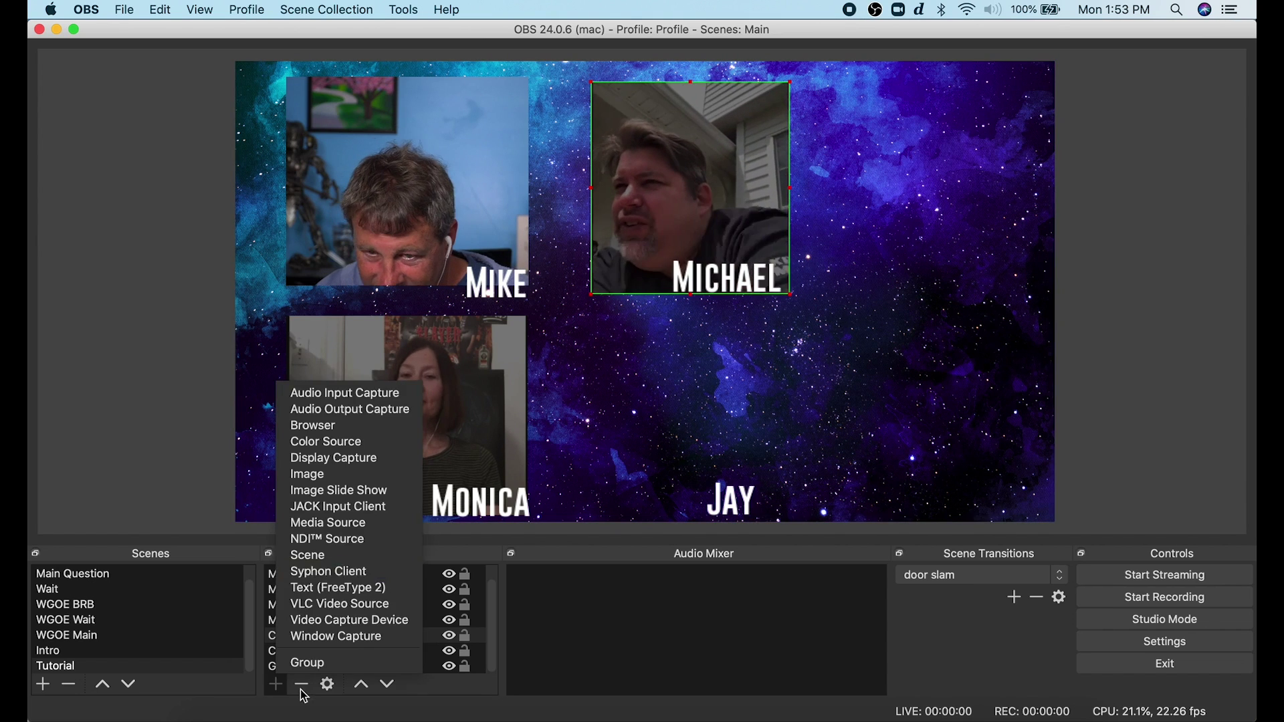
click(333, 471)
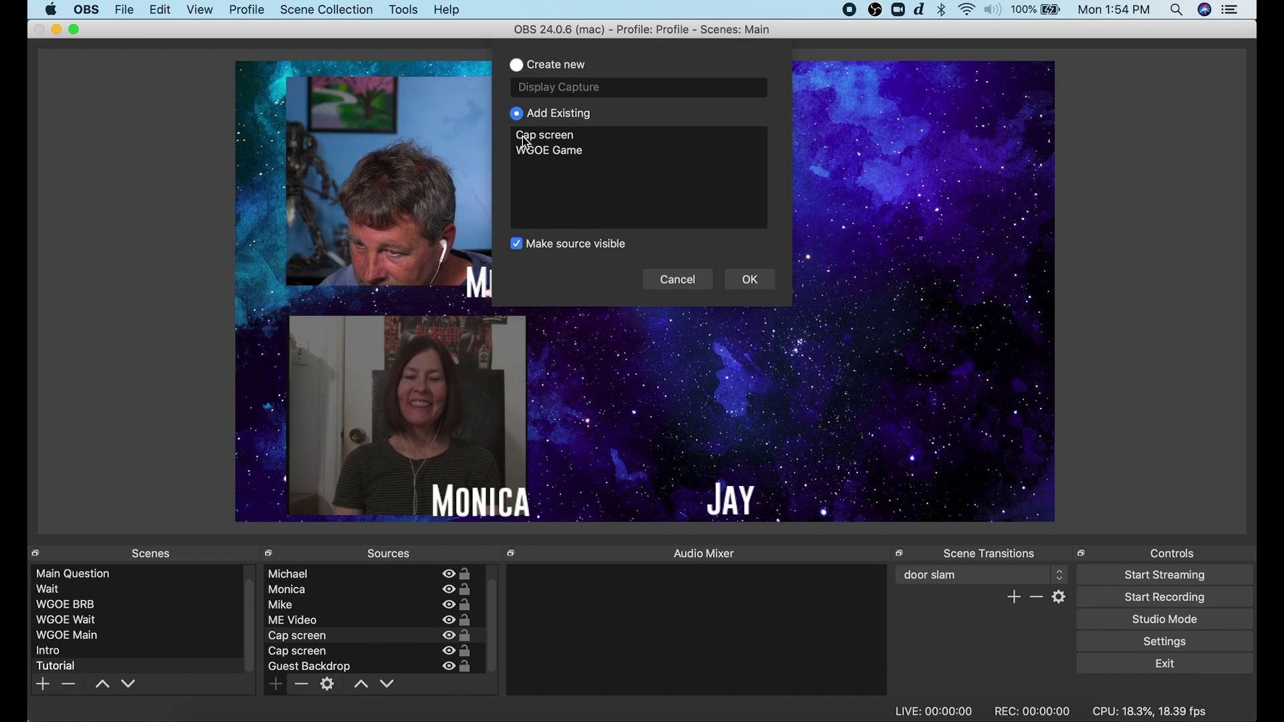
click(750, 280)
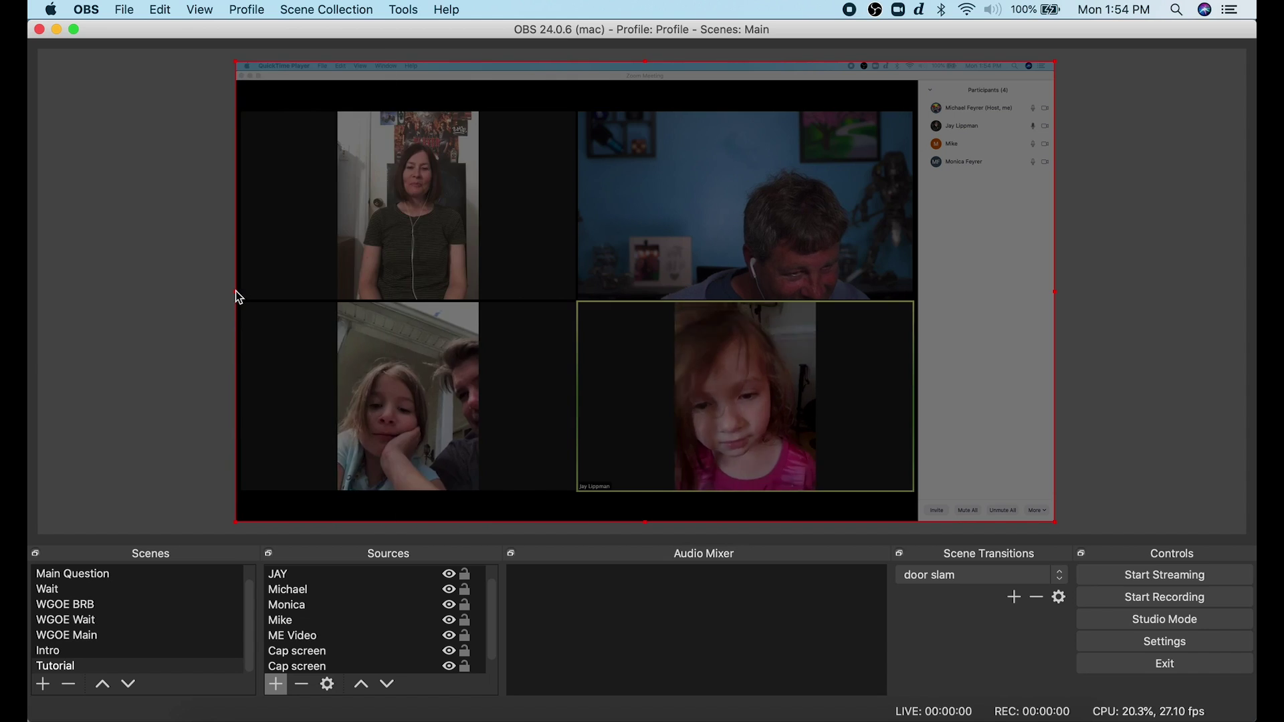
- Crop the new capture's edges until only Jay's video tile remains
drag(235, 291, 670, 334)
drag(862, 62, 874, 324)
drag(1056, 423, 816, 435)
drag(744, 522, 744, 496)
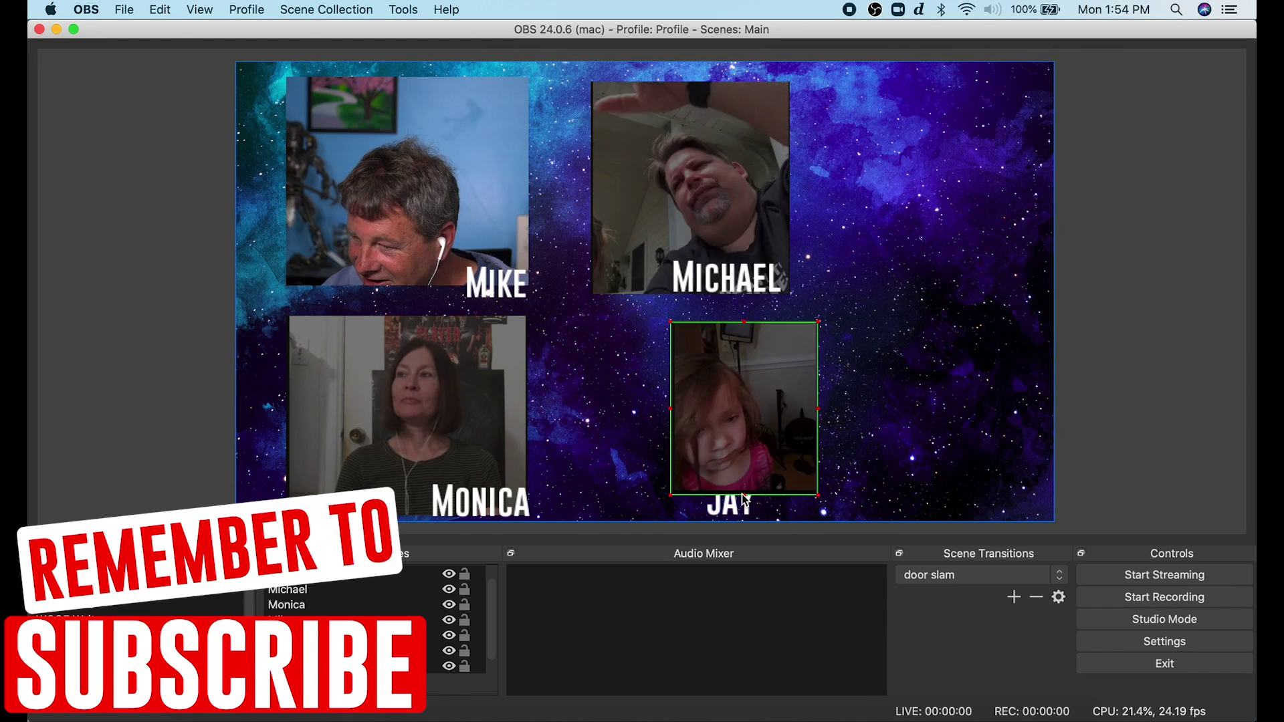
drag(744, 322, 753, 363)
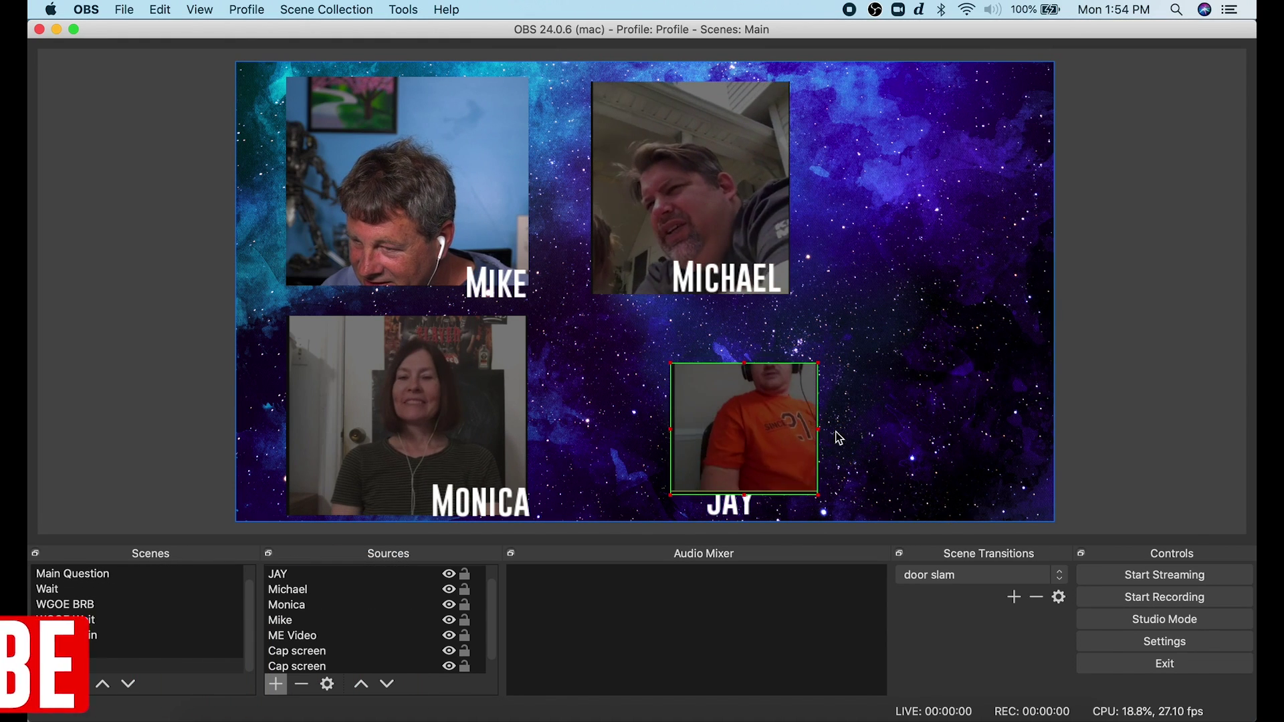
- Fit Jay's box into the lower-right slot and reorder it below ME Video in Sources
drag(749, 462, 706, 439)
drag(702, 337, 702, 320)
drag(704, 471, 702, 444)
drag(700, 365, 654, 376)
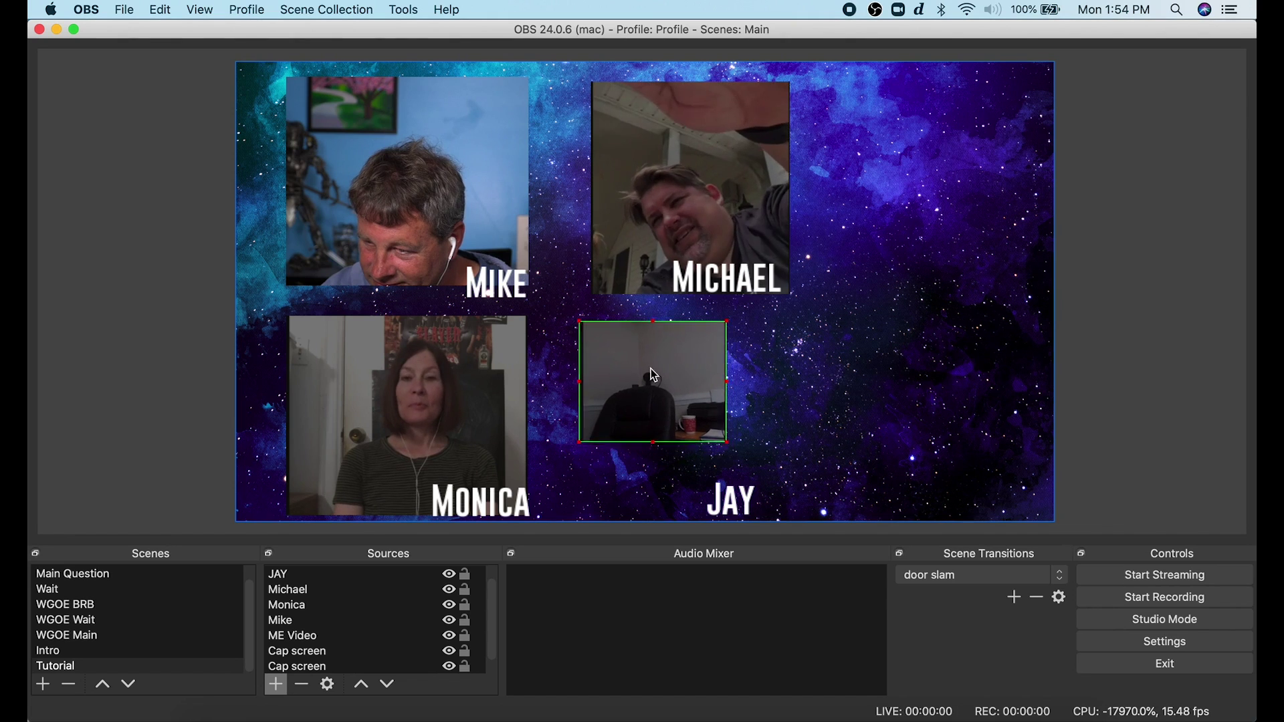
drag(738, 436, 806, 510)
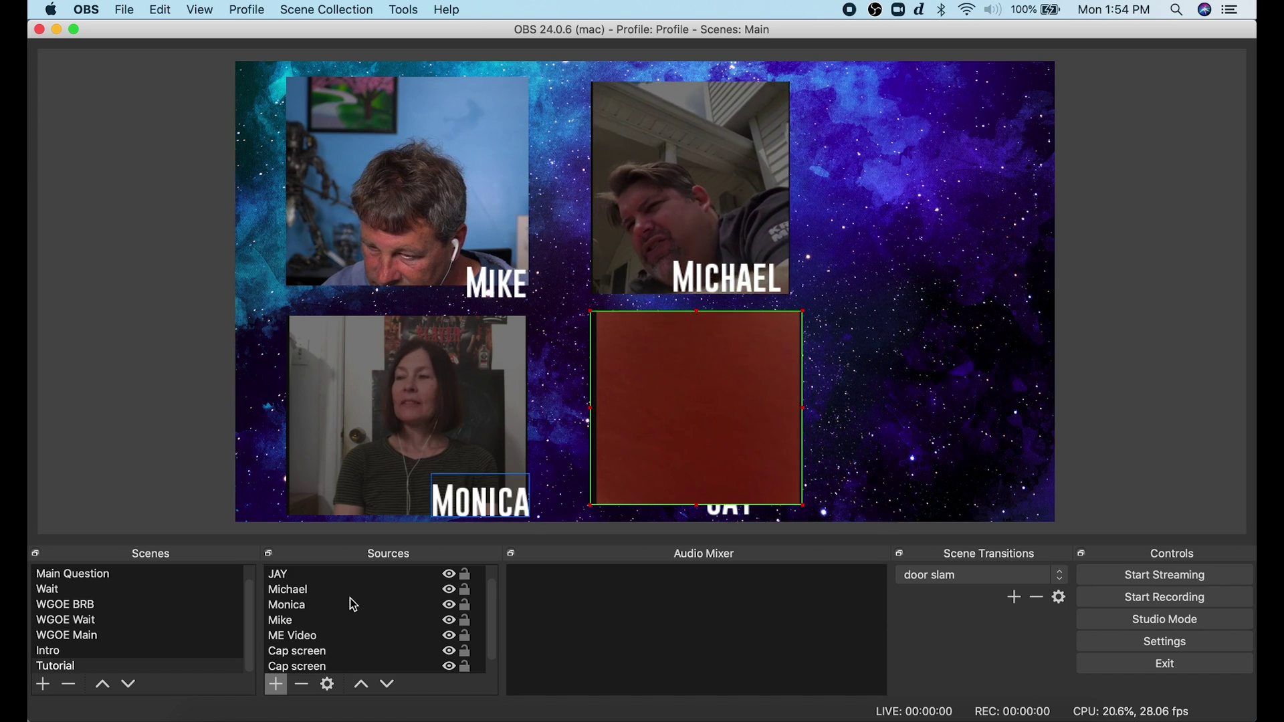
scroll(328, 573, up, 1)
drag(327, 572, 352, 652)
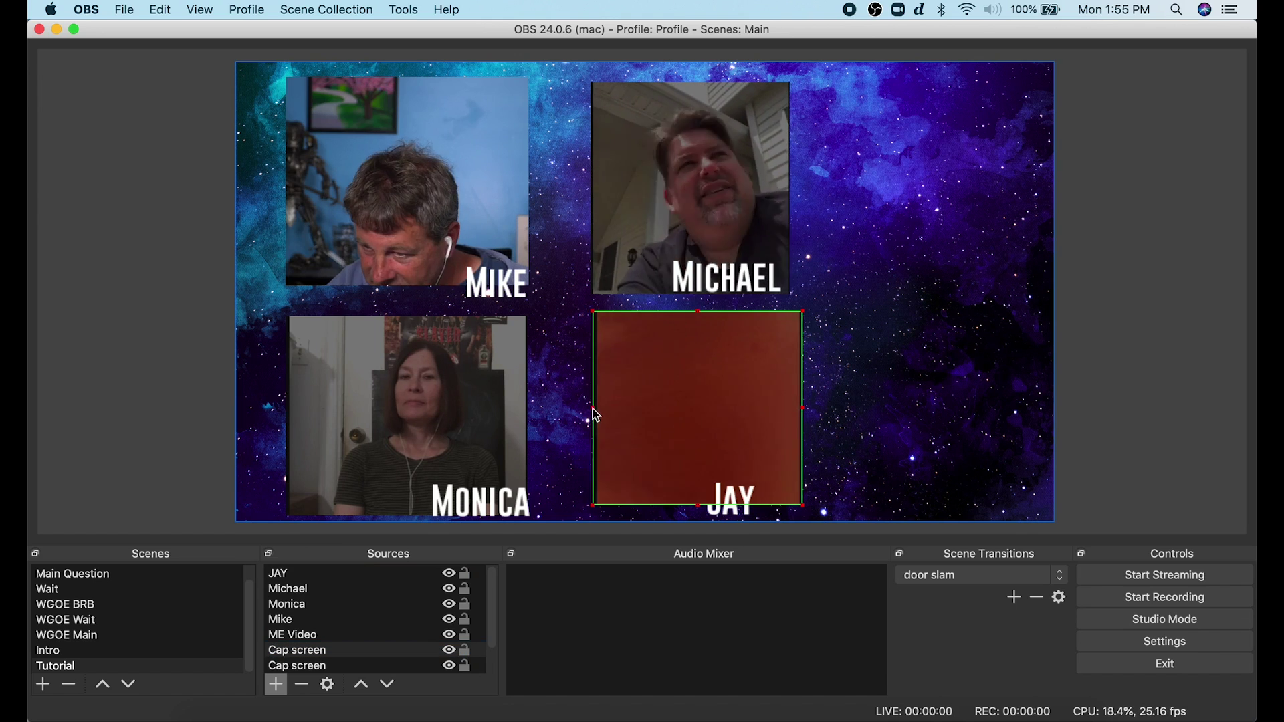
drag(591, 414, 598, 414)
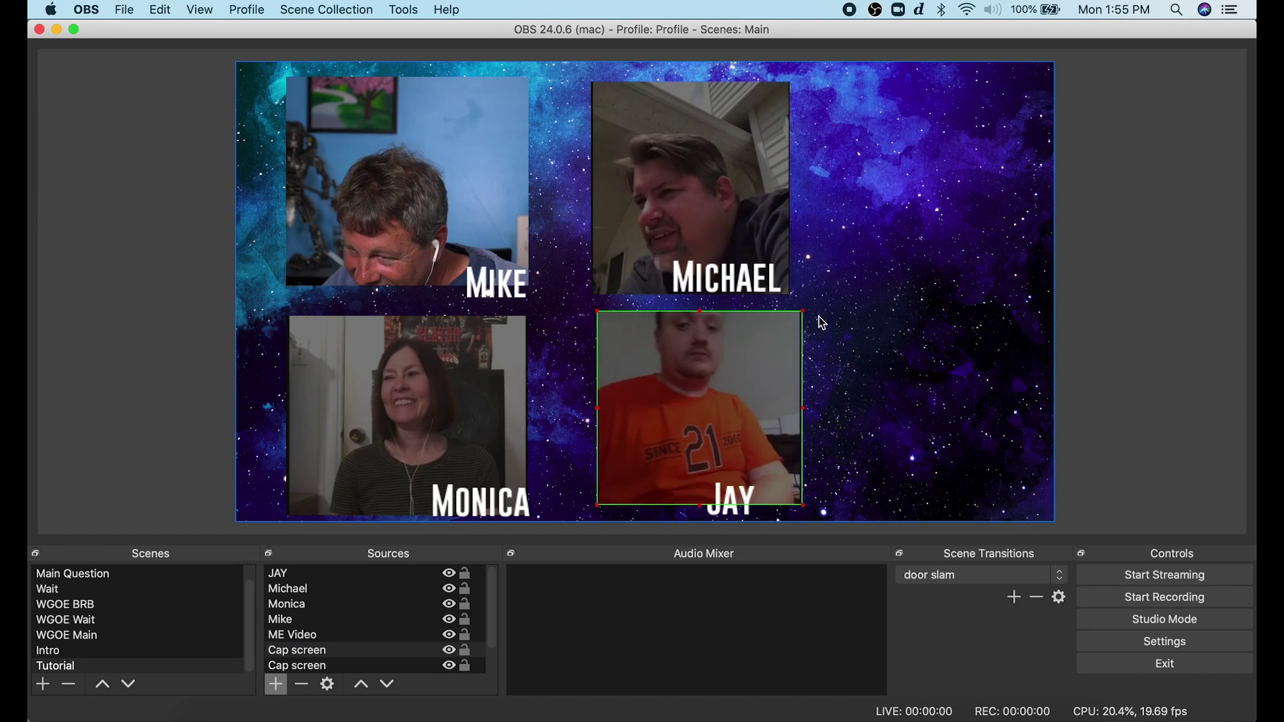
- Add a 'Guests' Audio Input Capture using the iShowU Audio Capture device
click(276, 684)
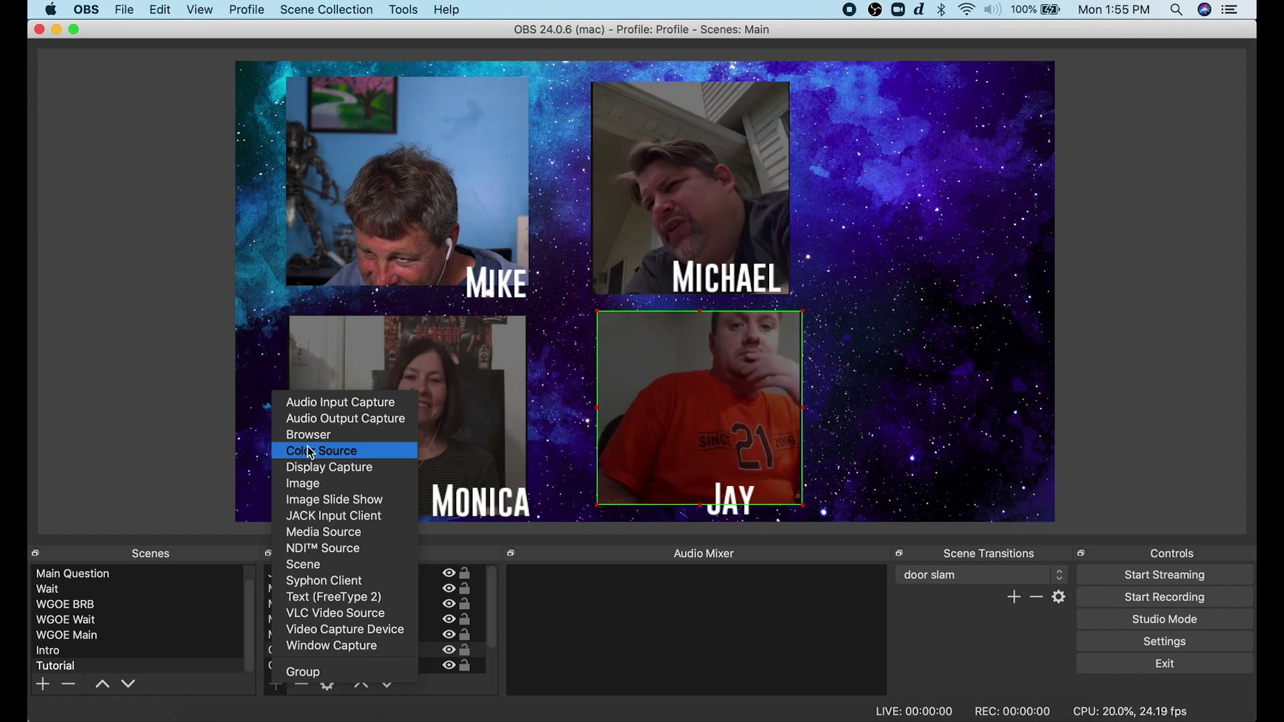
click(318, 403)
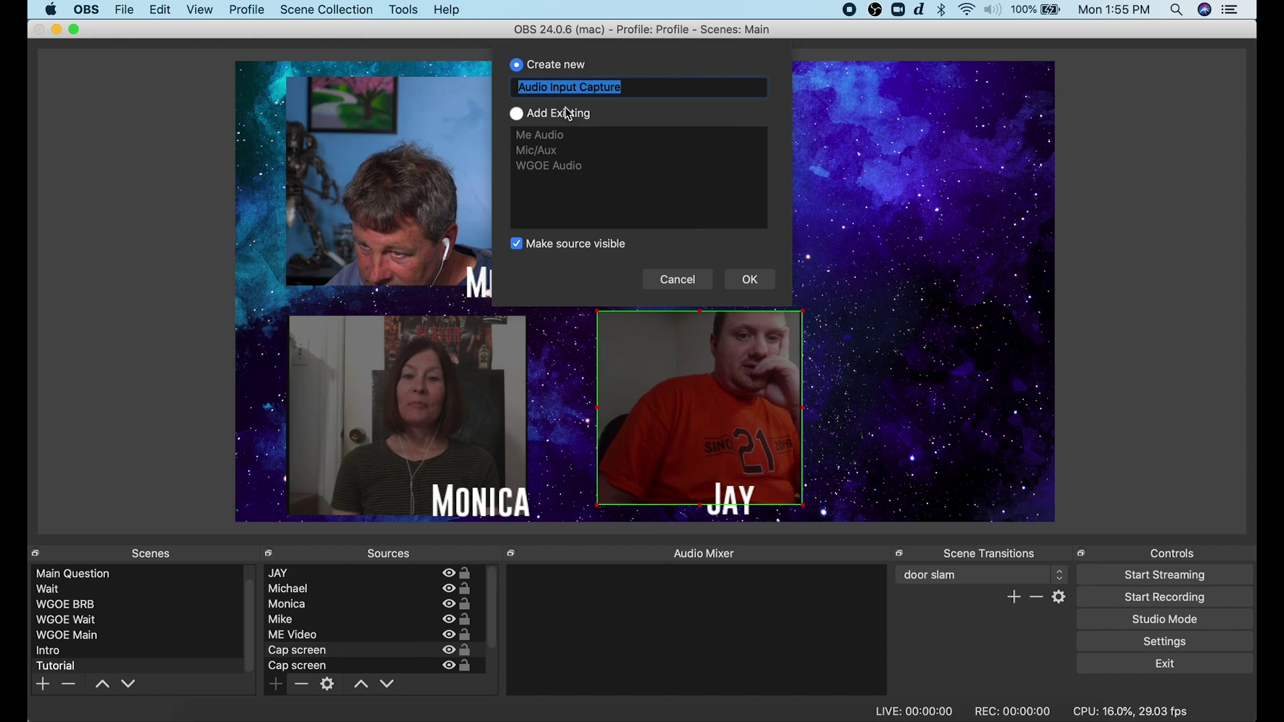
text(Gues)
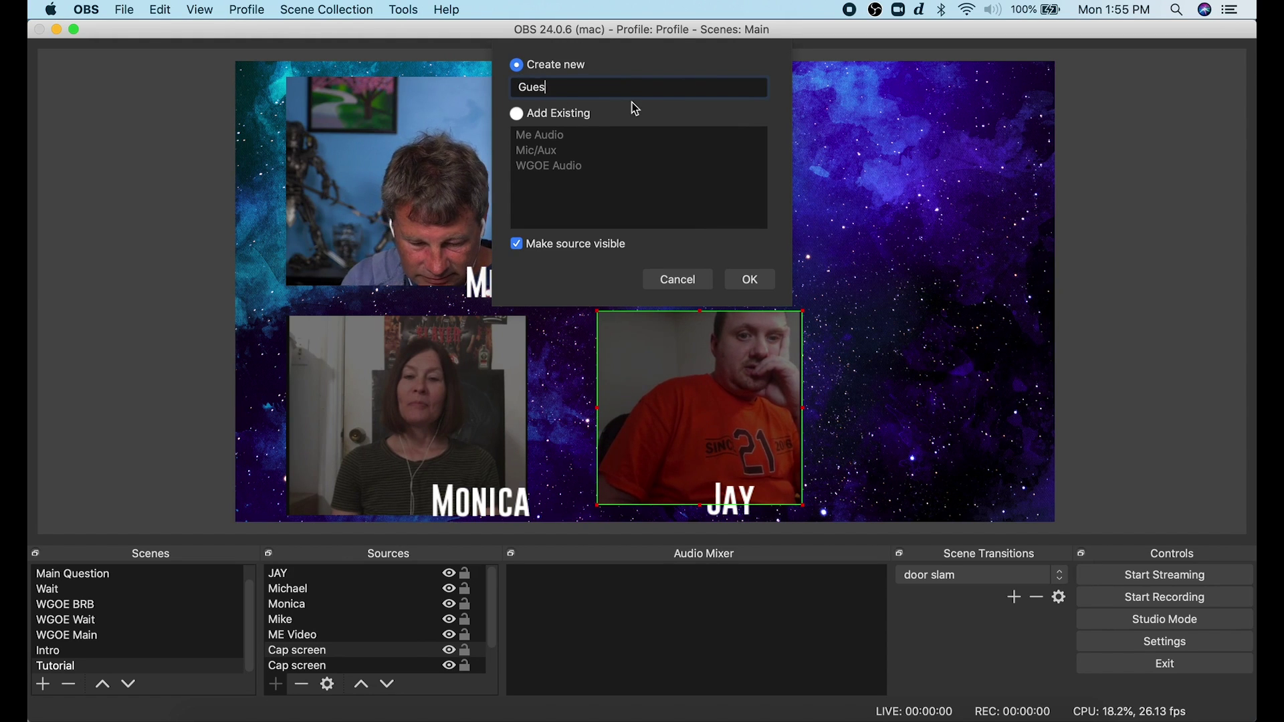
text(ts)
click(751, 280)
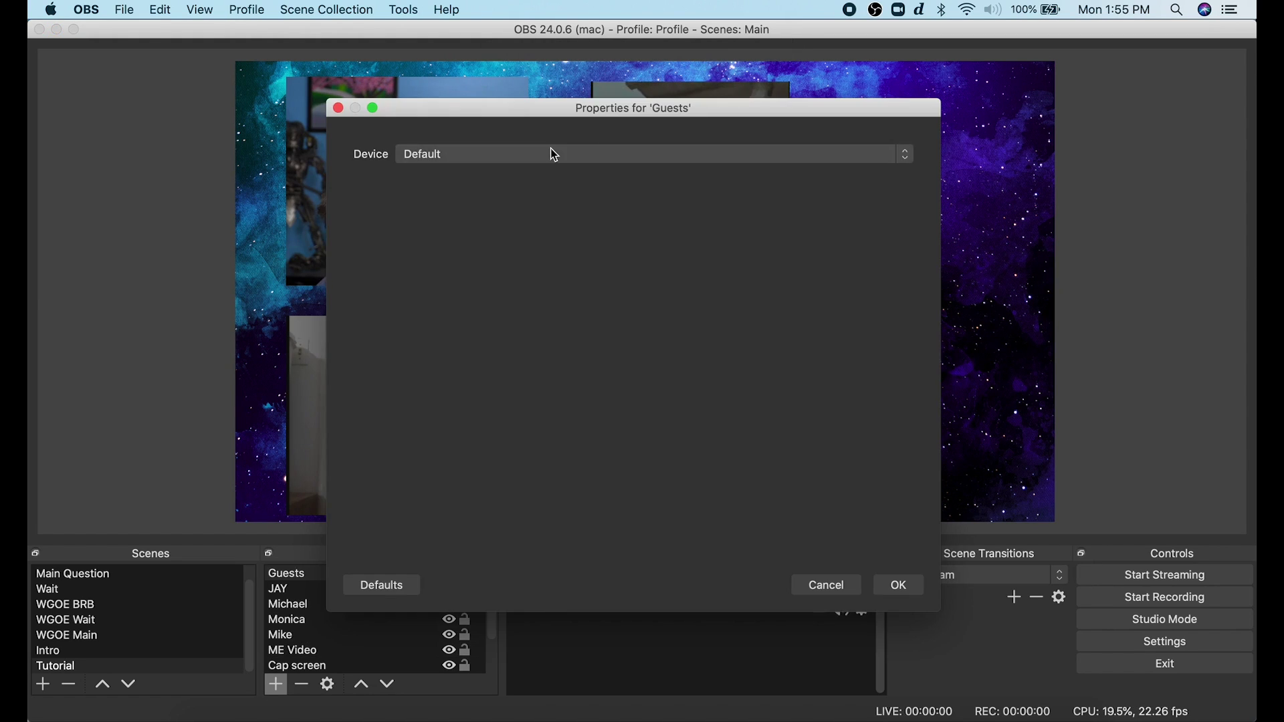
click(554, 154)
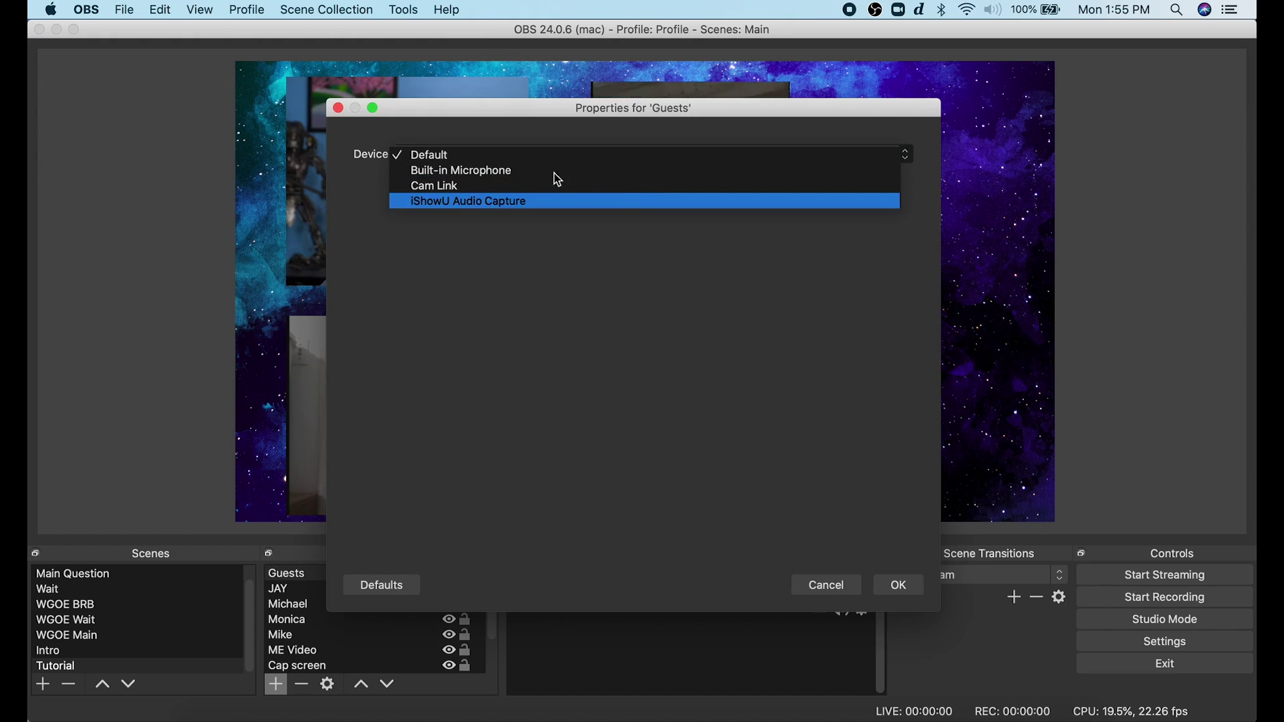
click(527, 202)
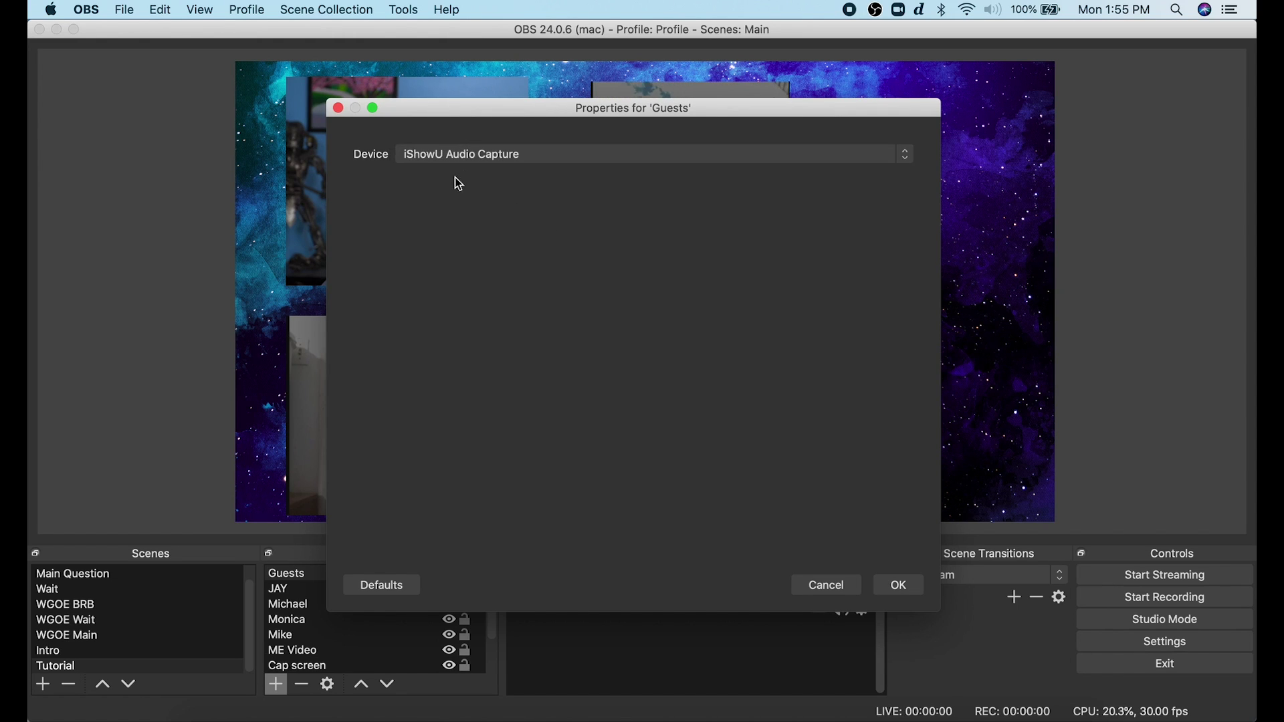
click(903, 585)
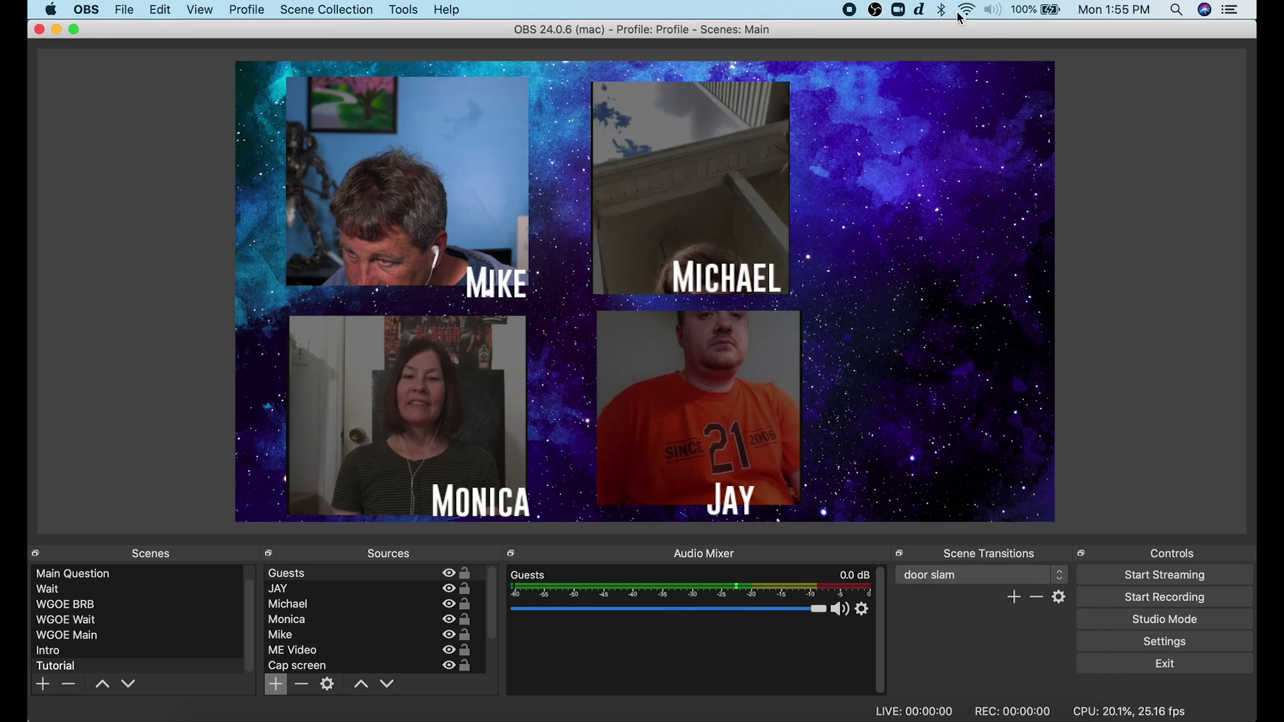
- Route macOS system audio to iShowU Audio Capture and lower the Guests fader
click(994, 10)
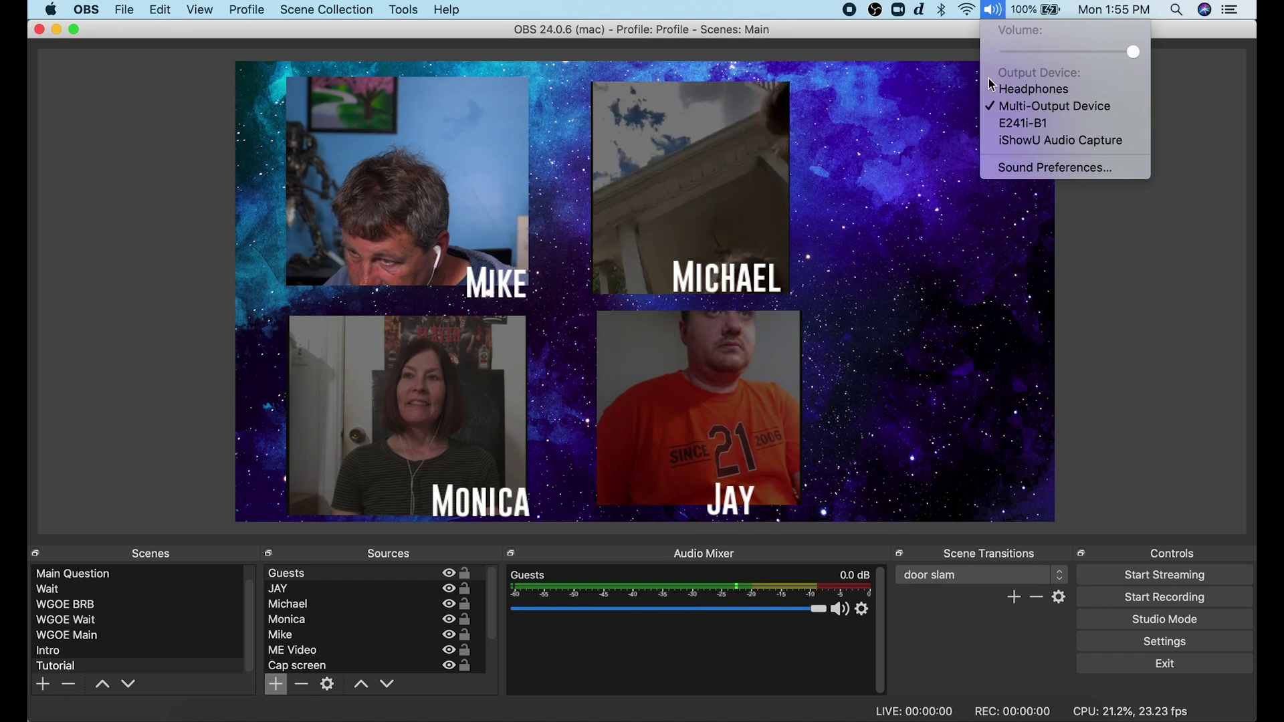
click(1027, 141)
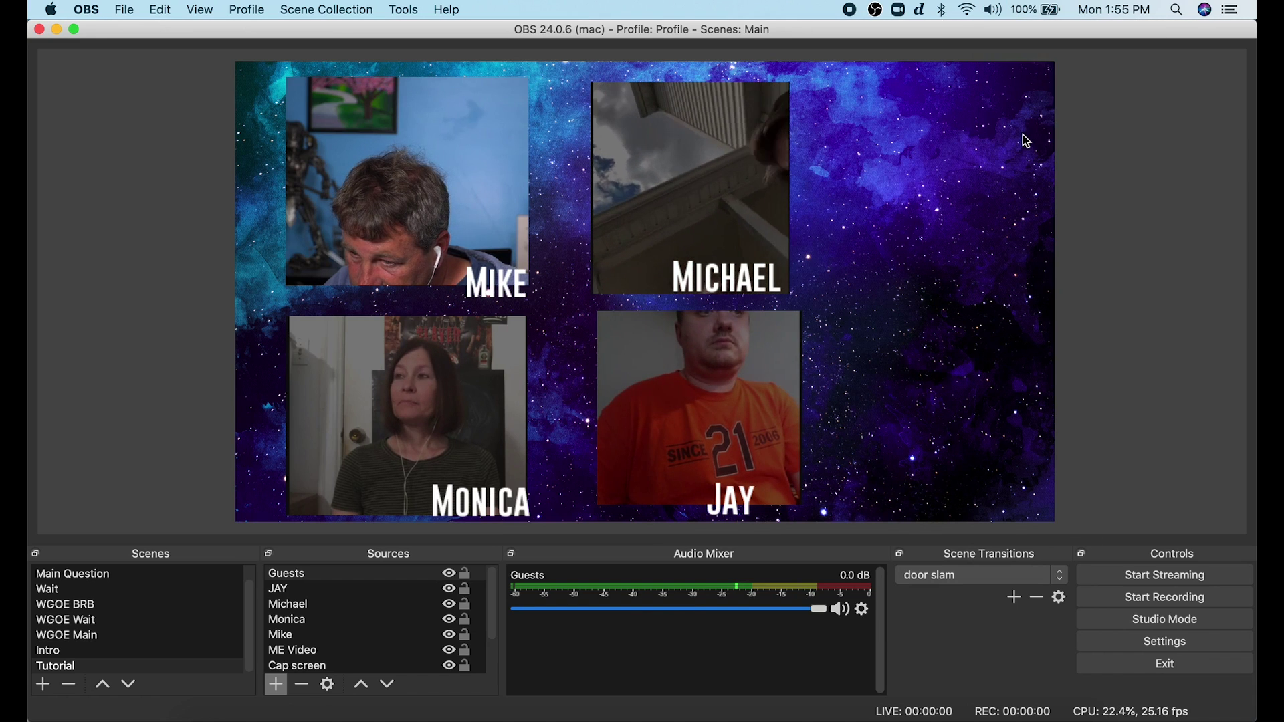
click(723, 417)
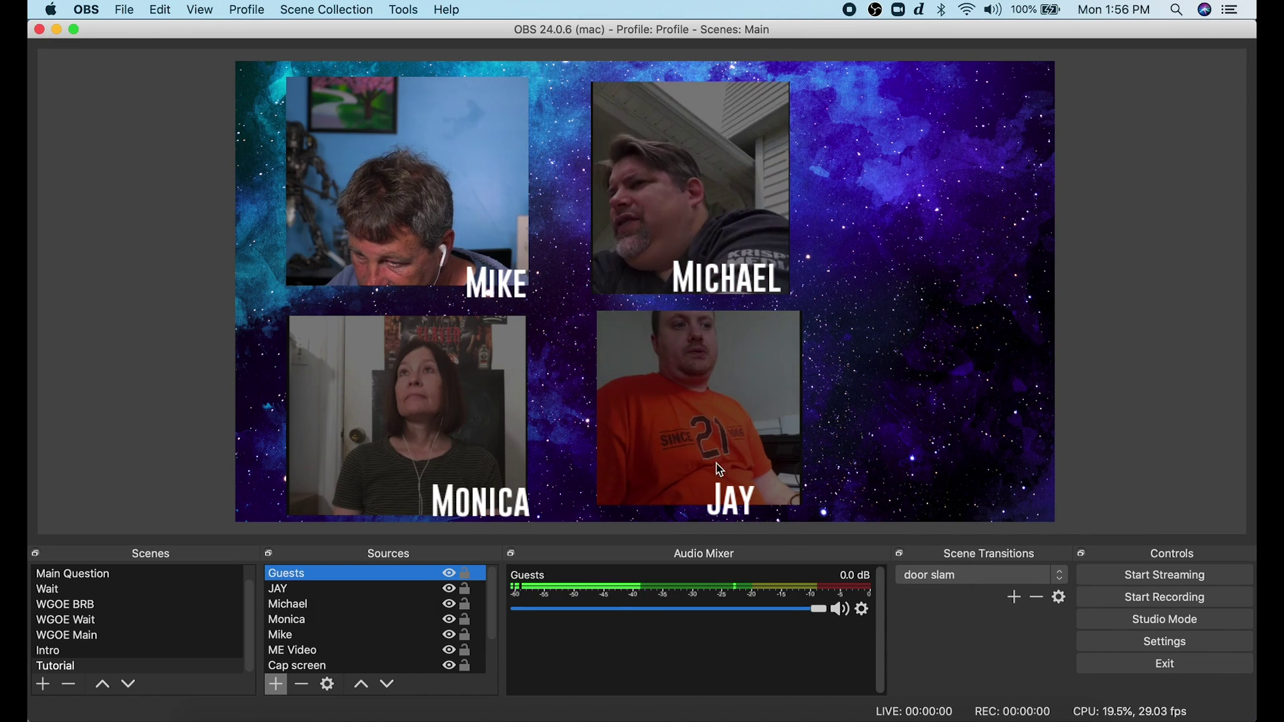
drag(810, 610, 778, 612)
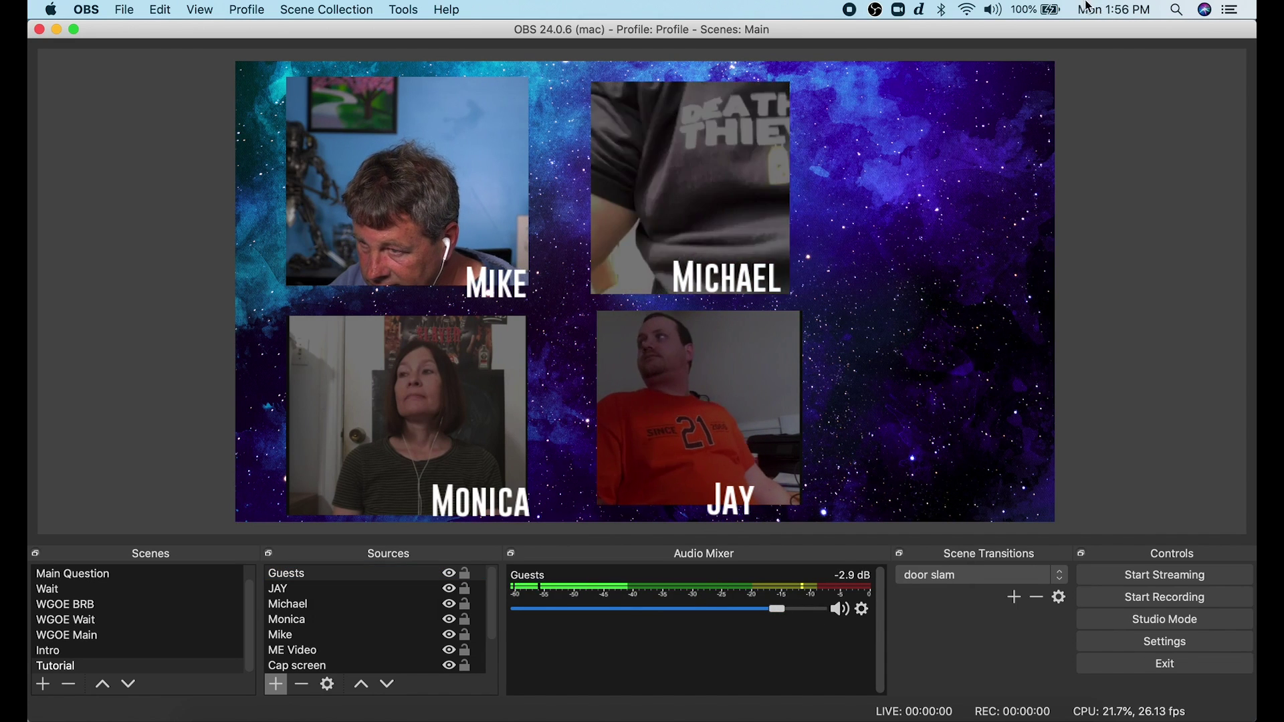
- Switch system output back to Multi-Output Device and set Guests to -2.4 dB
click(993, 10)
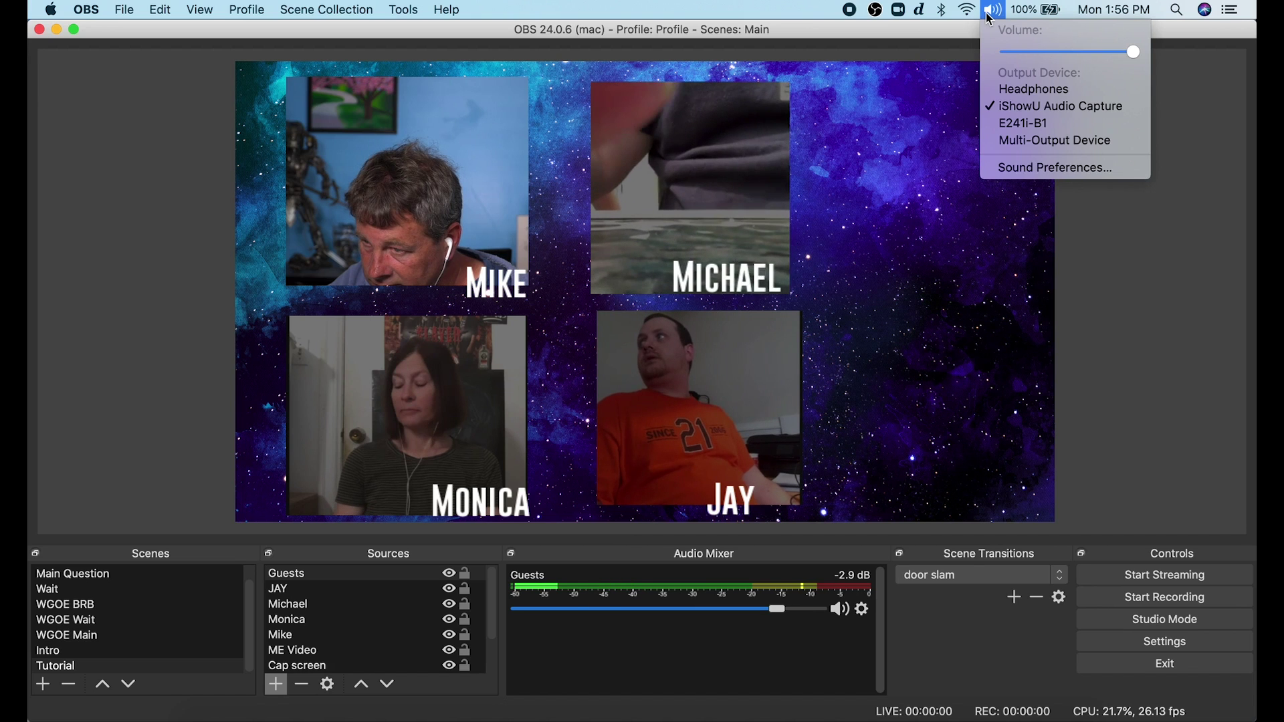
click(1038, 143)
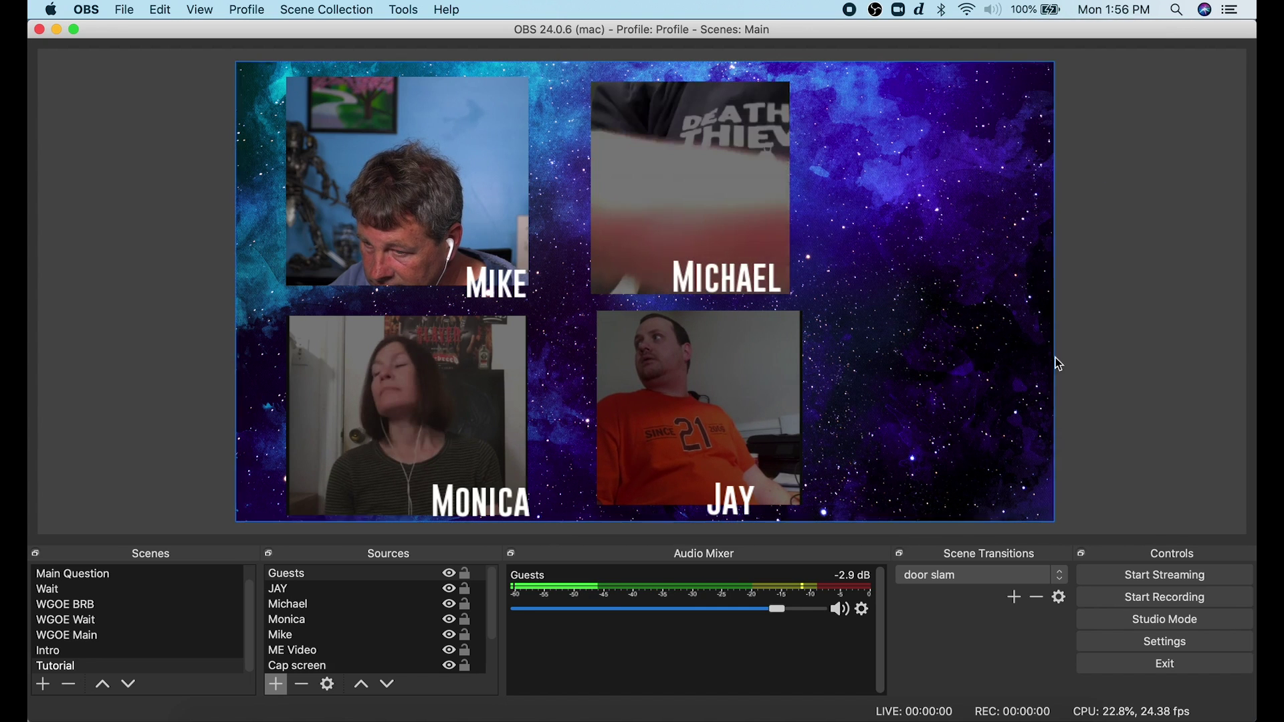
drag(777, 609, 784, 609)
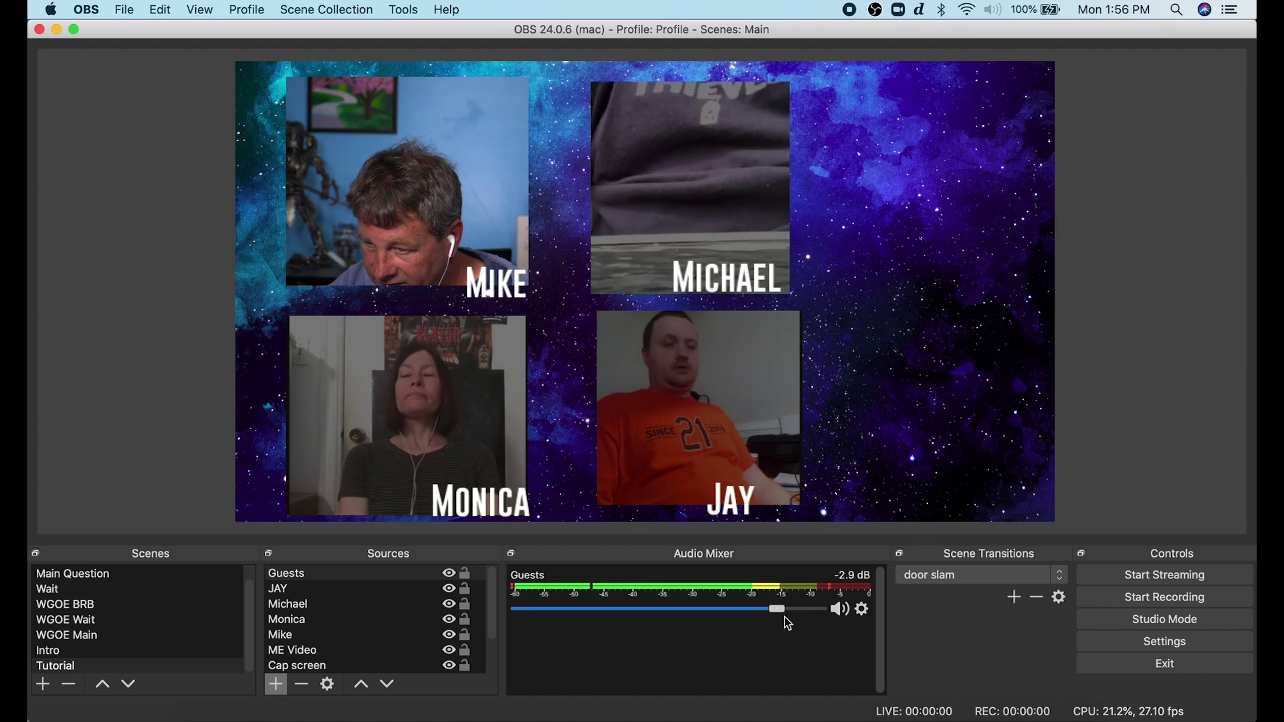
click(276, 684)
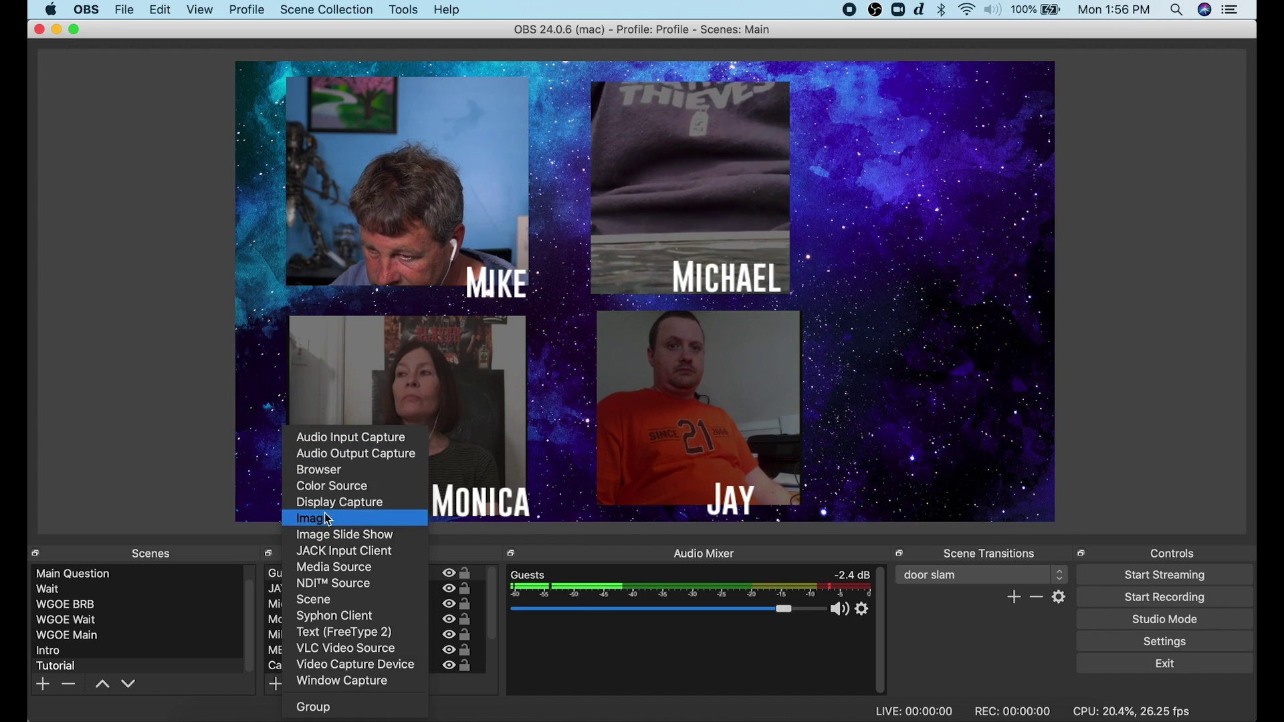
click(331, 438)
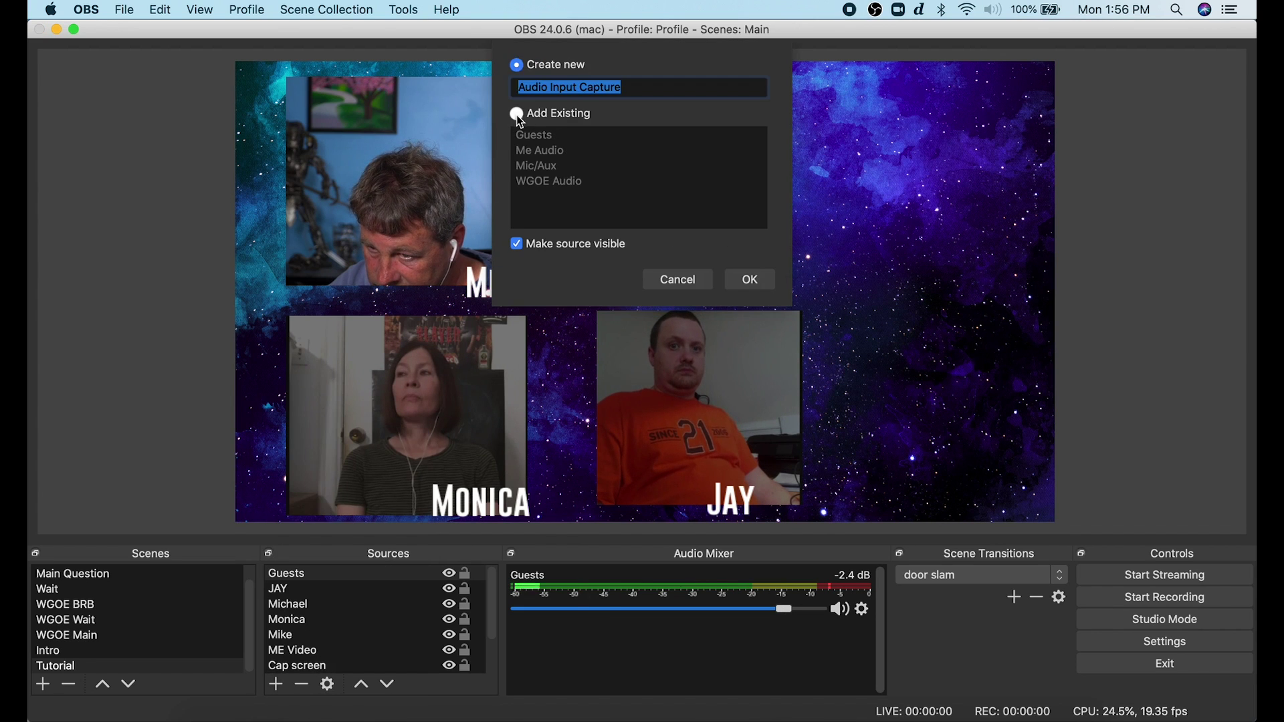